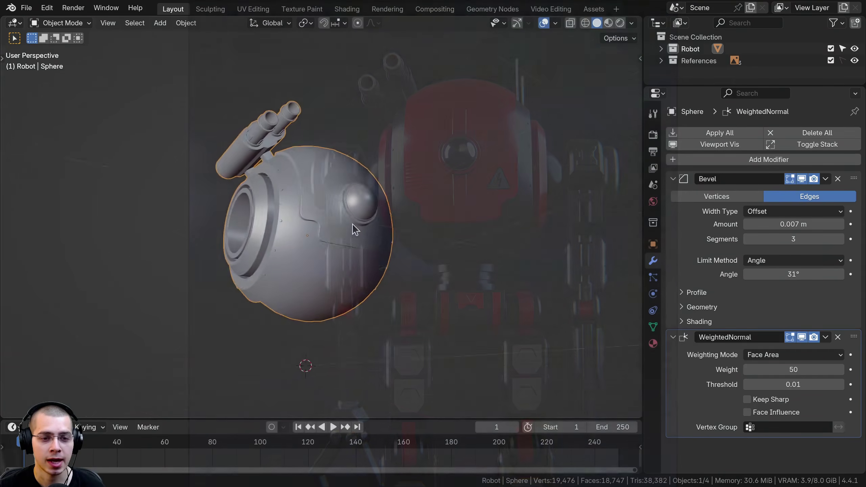
Step: Widen the 3D viewport by narrowing the properties area, and reset the 3D cursor to the world origin
middle_drag(352, 224, 423, 234)
scroll(396, 229, up, 1)
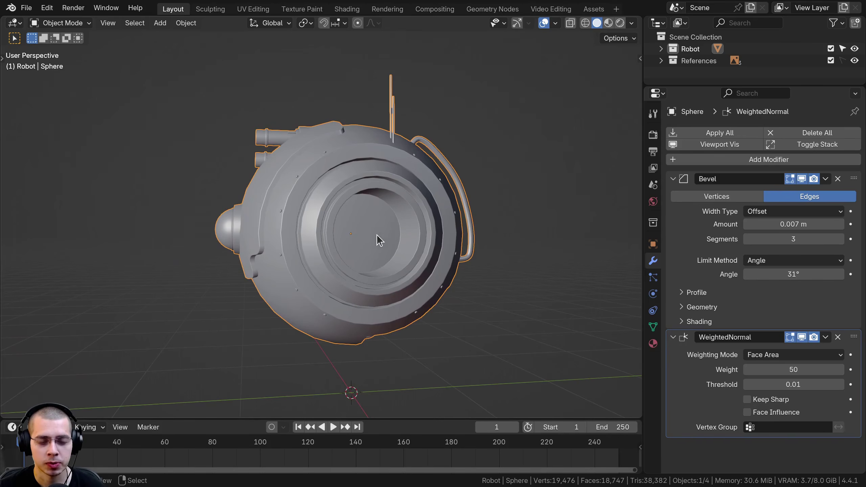
middle_drag(380, 241, 418, 145)
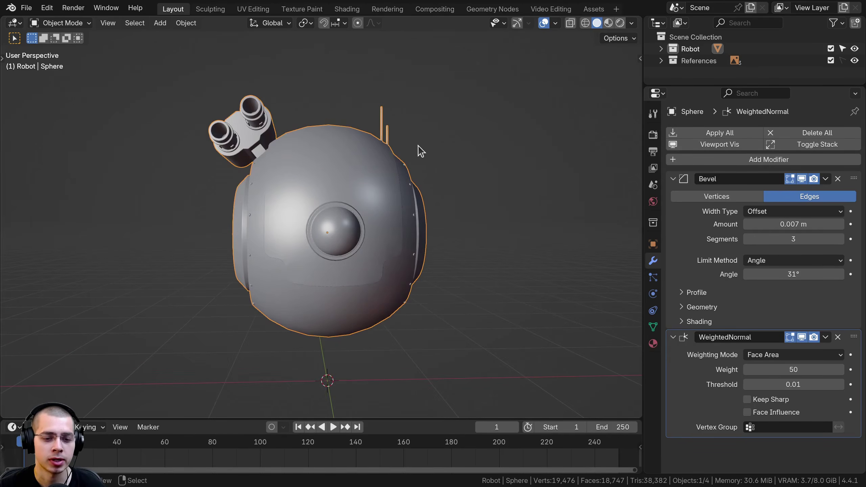
scroll(468, 101, down, 2)
key(shift+c)
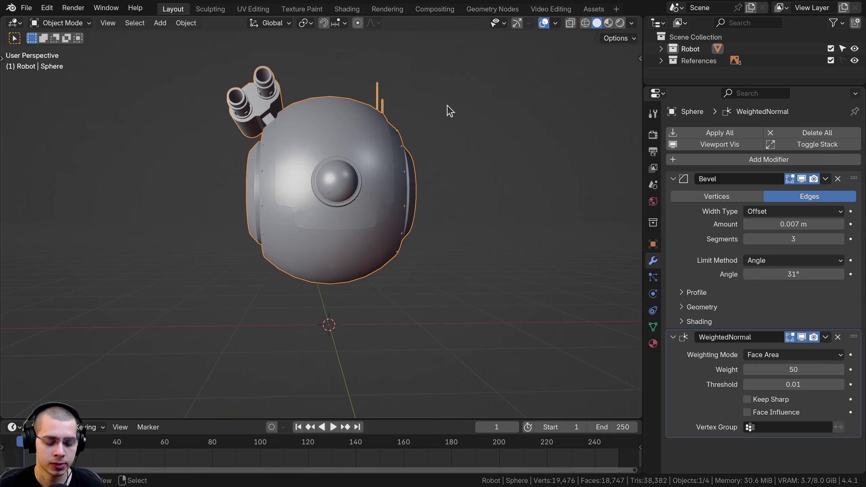
key(n)
key(n)
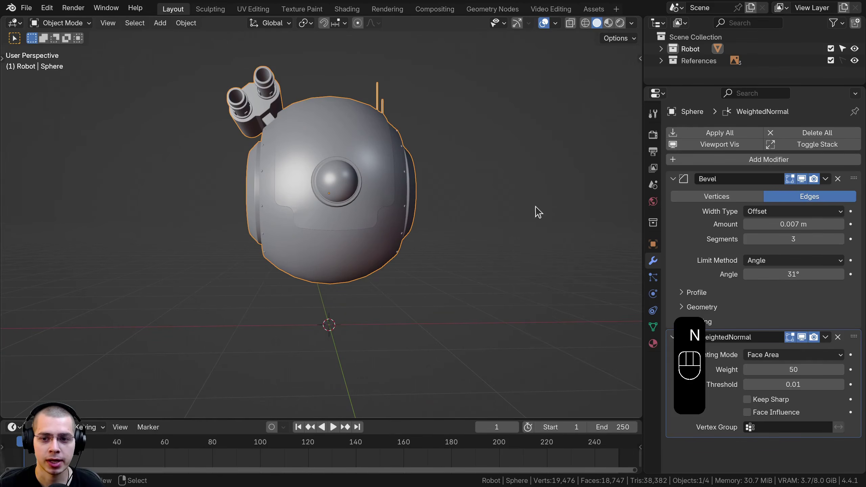
drag(655, 212, 713, 211)
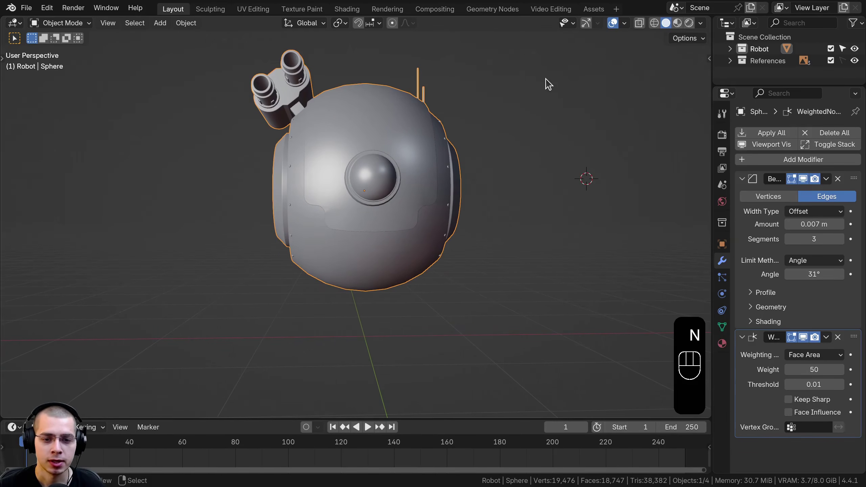
key(shift+c)
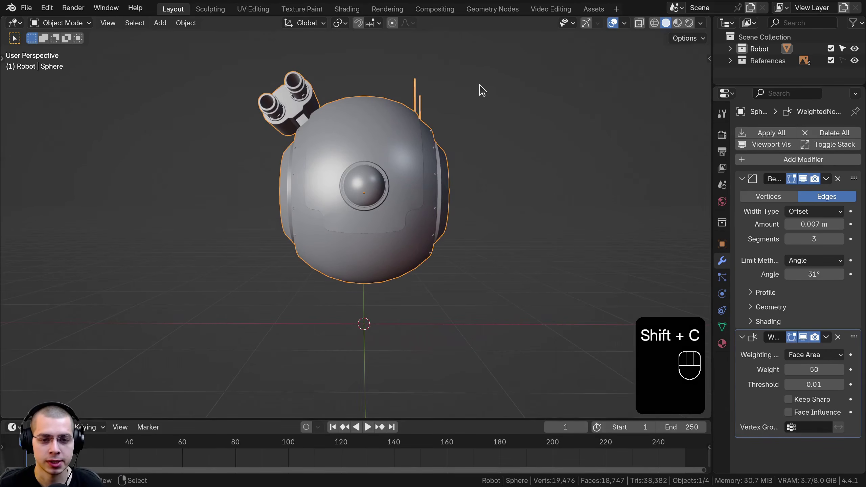
Step: Add a UV sphere at the world origin
key(shift+a)
mouse_move(476, 105)
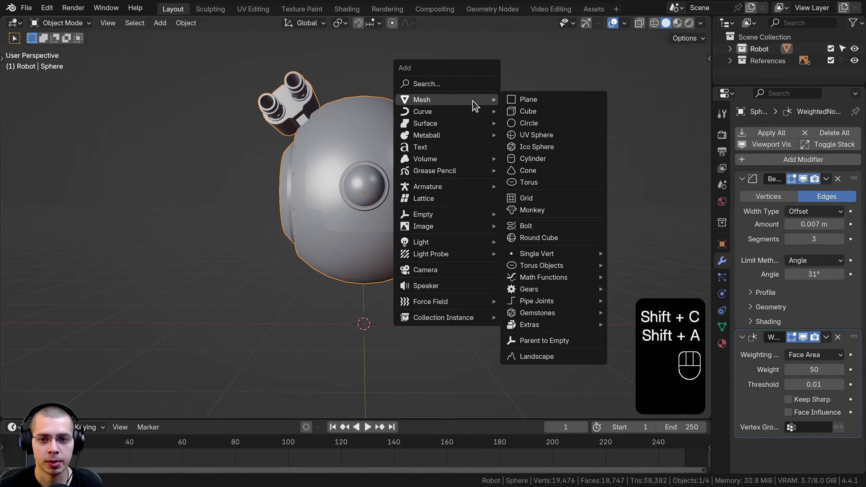
click(547, 137)
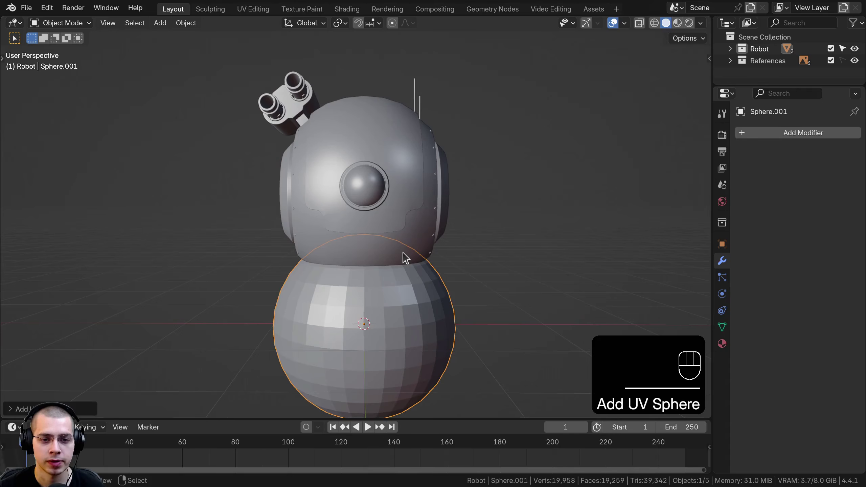
Step: In wireframe front view, raise the new sphere along Z to the height of the reference shoulder joint
key(KP_1)
key(KP_1)
key(g)
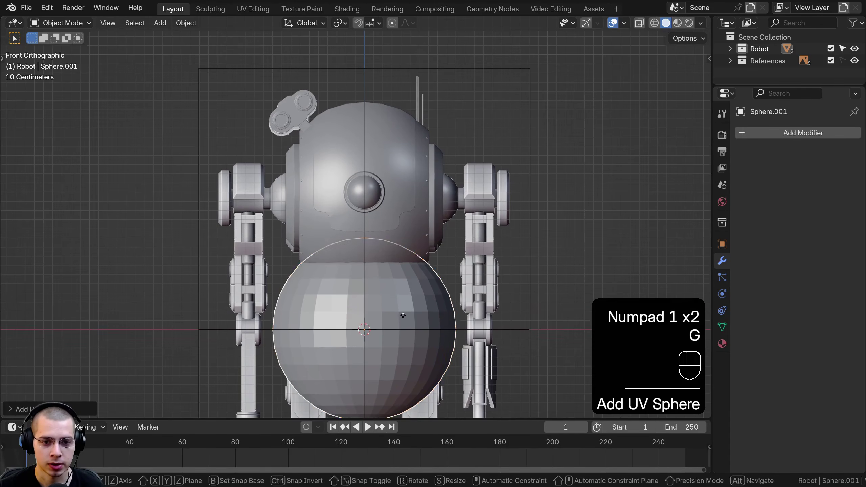
click(455, 172)
key(z)
click(205, 167)
scroll(439, 172, up, 4)
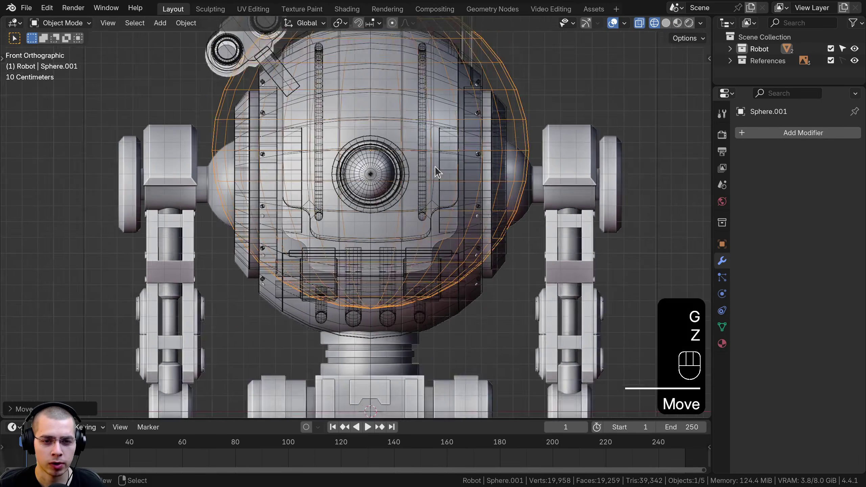
key(g)
key(z)
key(shift)
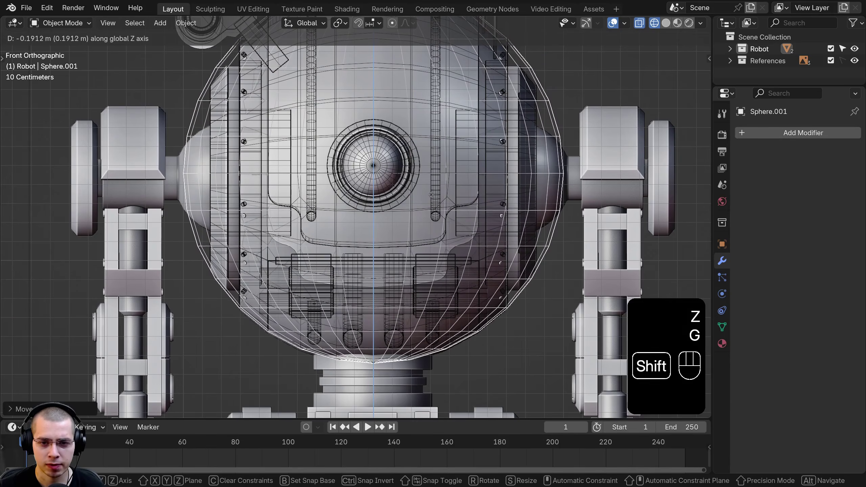
click(431, 194)
Step: Move the sphere about 0.83 m along X to the shoulder joint beside the body
shift+middle_drag(480, 187, 310, 174)
scroll(331, 187, up, 5)
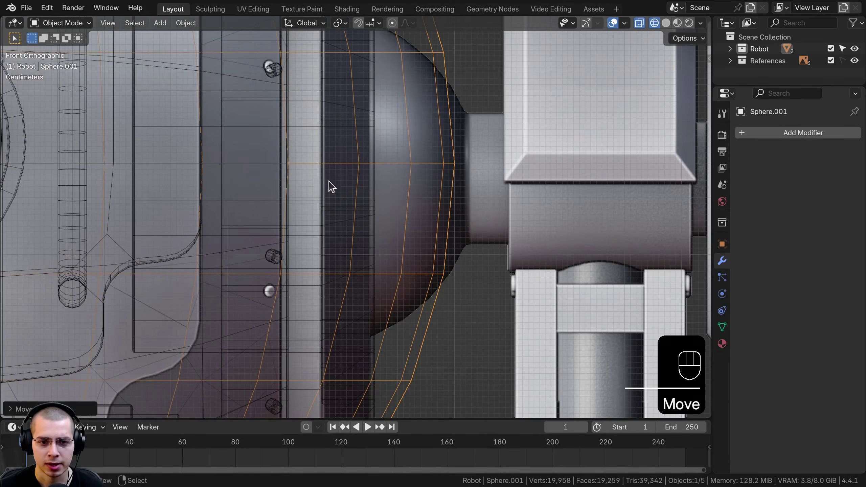
scroll(337, 162, down, 7)
shift+middle_drag(287, 225, 392, 210)
scroll(340, 201, down, 1)
key(Tab)
key(Tab)
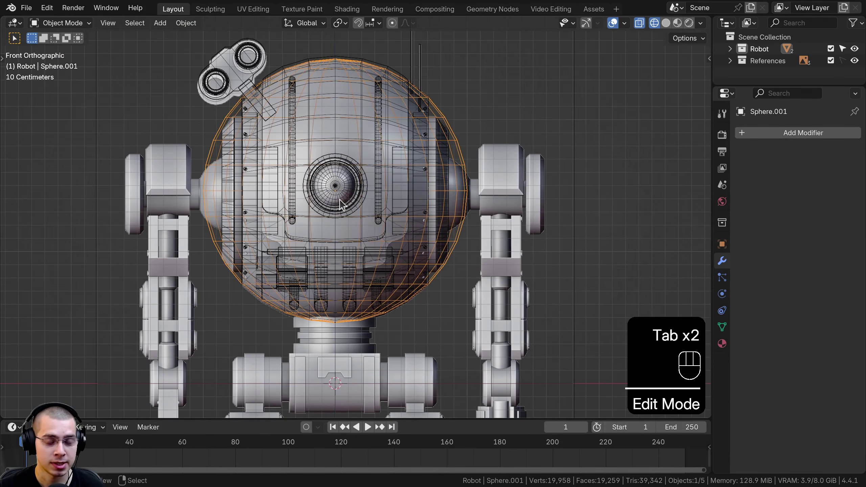
key(g)
key(x)
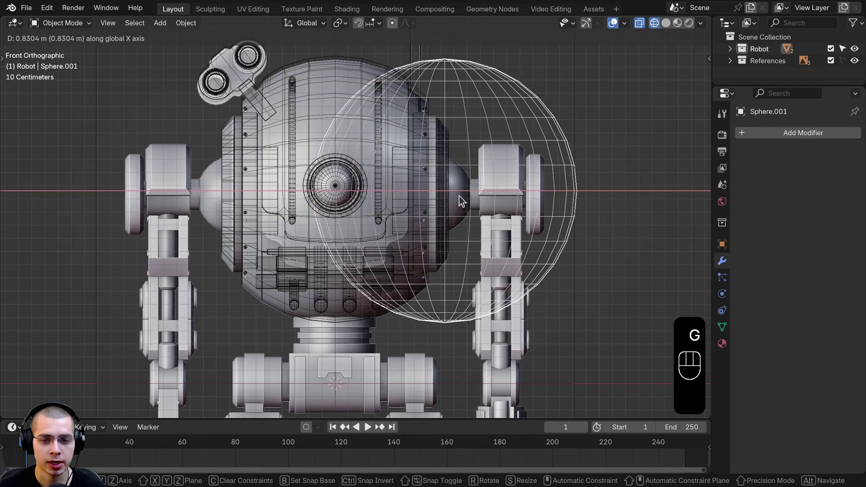
click(459, 199)
Step: Scale the sphere down to roughly the size of the reference shoulder ball
shift+middle_drag(459, 199, 333, 236)
scroll(333, 236, up, 1)
key(s)
click(379, 234)
scroll(380, 234, up, 2)
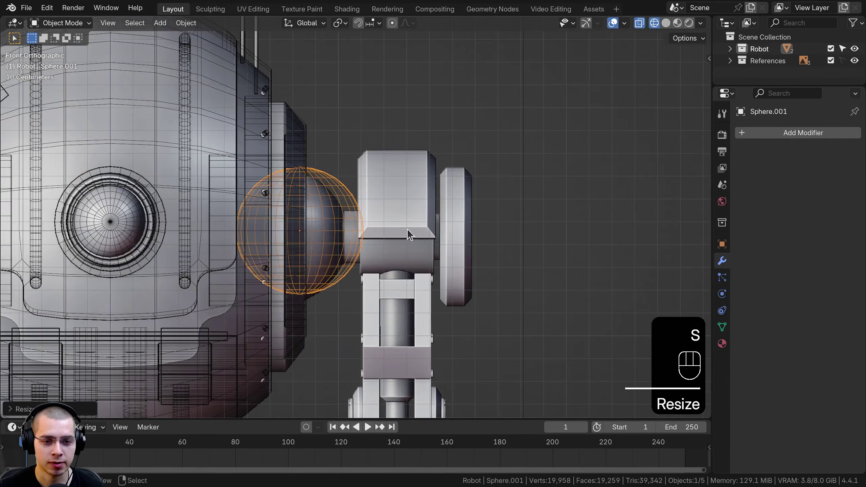
Step: Shift the sphere along X toward the body, enlarge it slightly to match the reference ball, and return to solid shading
key(g)
key(x)
click(392, 234)
key(s)
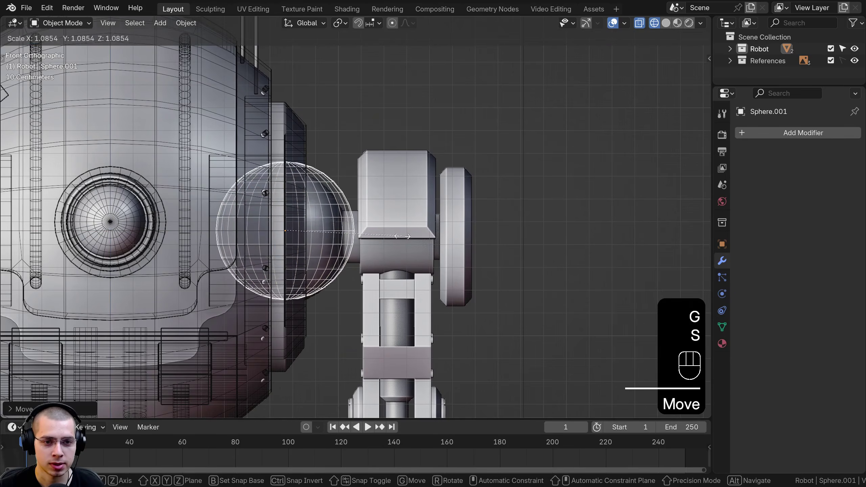
key(z)
click(546, 229)
Step: Rotate the sphere so that its pole faces outward along the X axis, and apply the object transform
middle_drag(546, 229, 440, 282)
scroll(440, 282, up, 2)
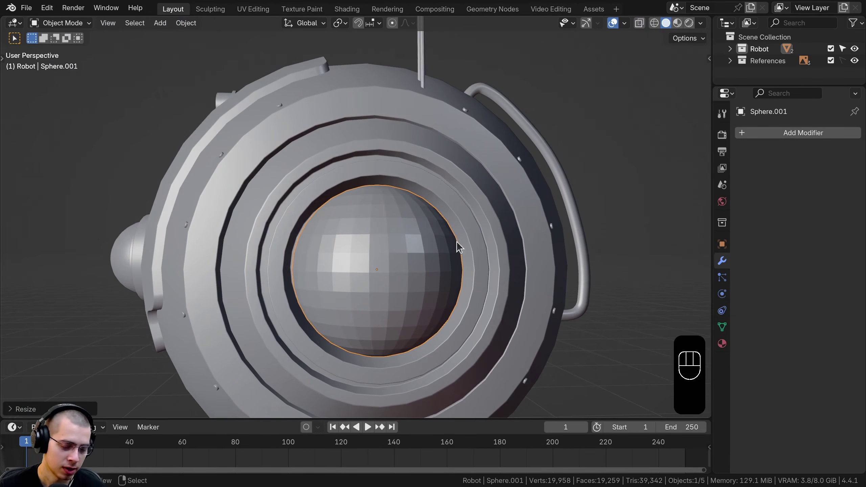
key(r)
key(x)
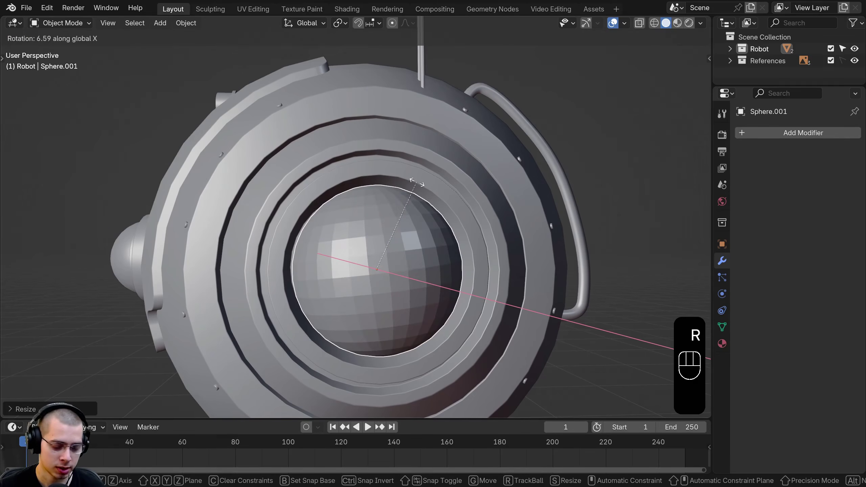
click(411, 206)
middle_drag(413, 208, 353, 137)
key(ctrl+a)
click(281, 159)
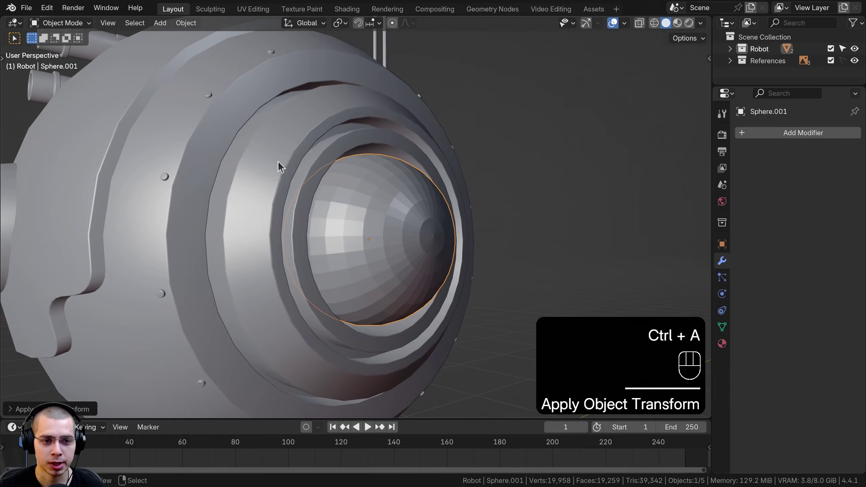
Step: Add a Mirror modifier on the X axis to the shoulder sphere, with the main body Sphere as mirror object
scroll(280, 168, down, 6)
middle_drag(294, 284, 422, 246)
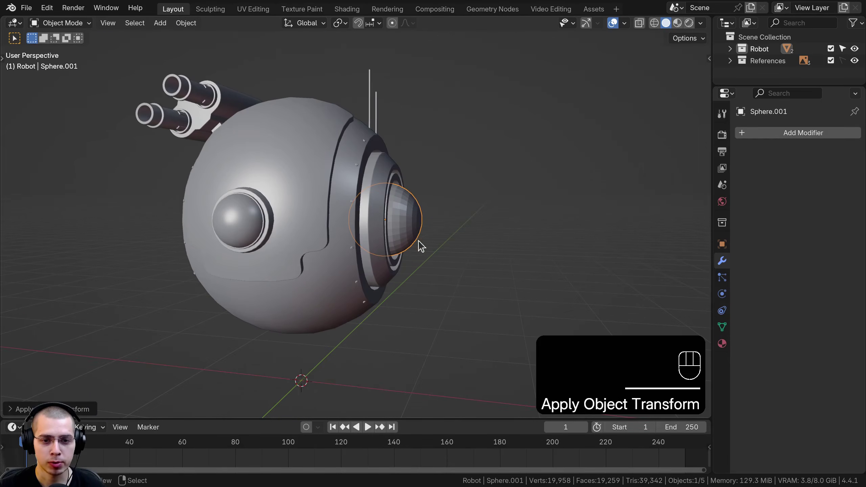
click(768, 133)
text(mir)
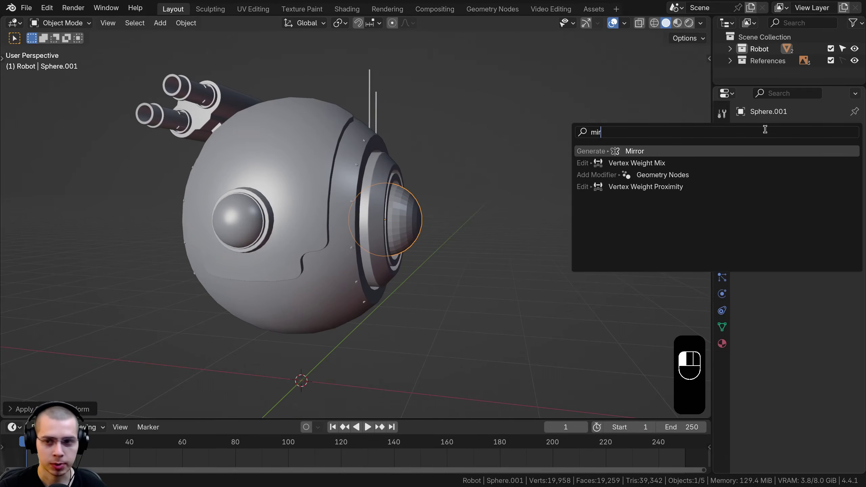
key(Return)
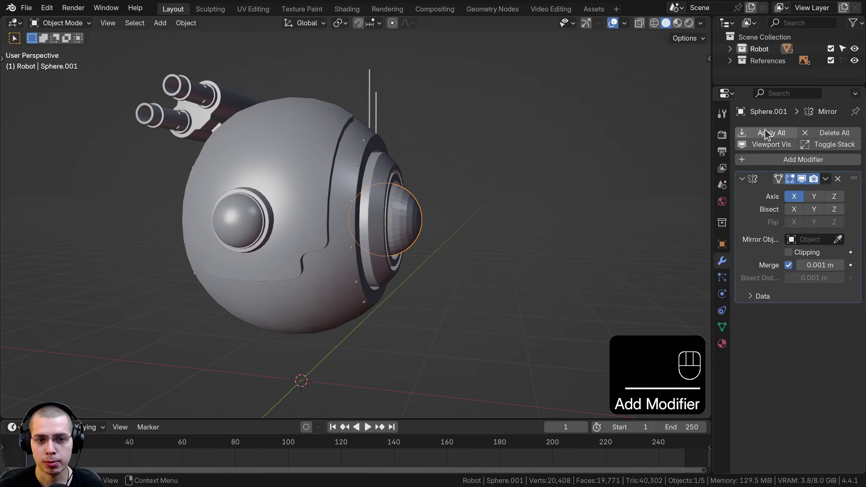
click(838, 240)
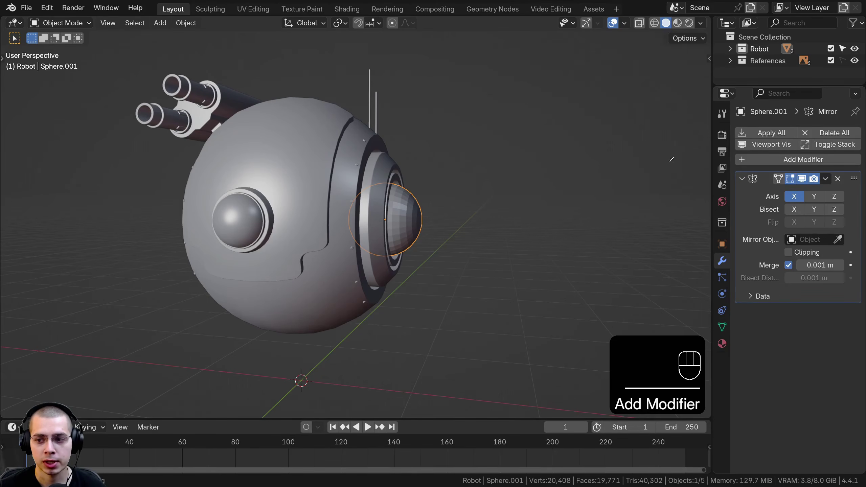
click(340, 266)
middle_drag(342, 245, 585, 218)
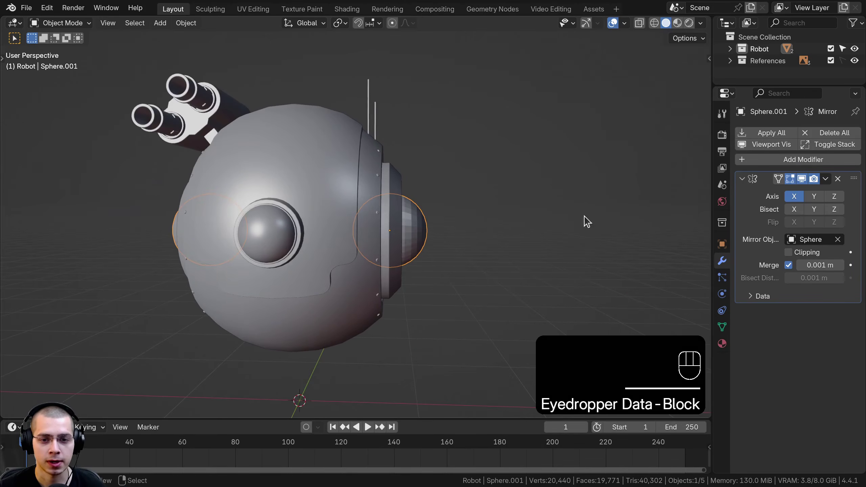
Step: Apply smooth shading to the shoulder sphere
scroll(585, 218, up, 5)
key(w)
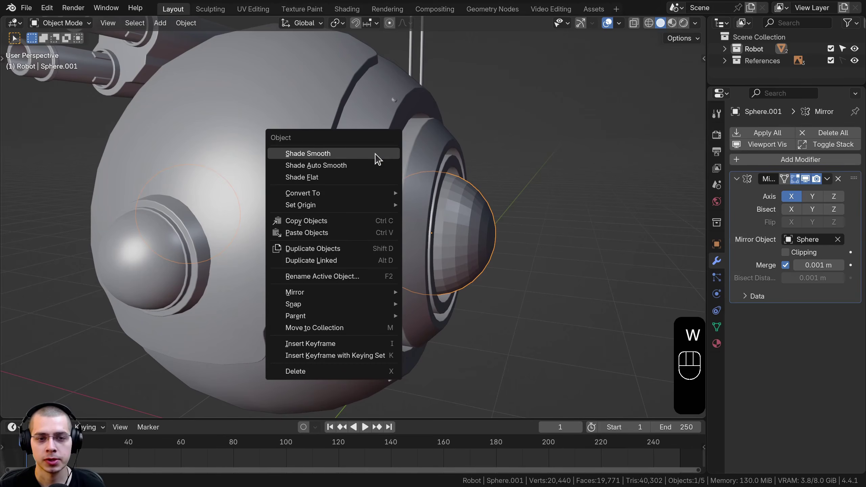
click(314, 155)
Step: In face select mode, select the second face ring and all faces inside it around the sphere's outward pole
middle_drag(534, 253, 379, 261)
key(Tab)
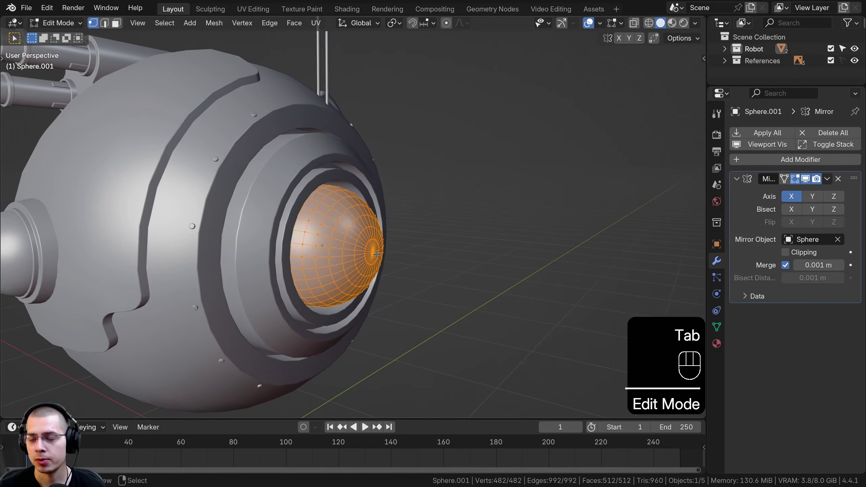
scroll(377, 254, up, 4)
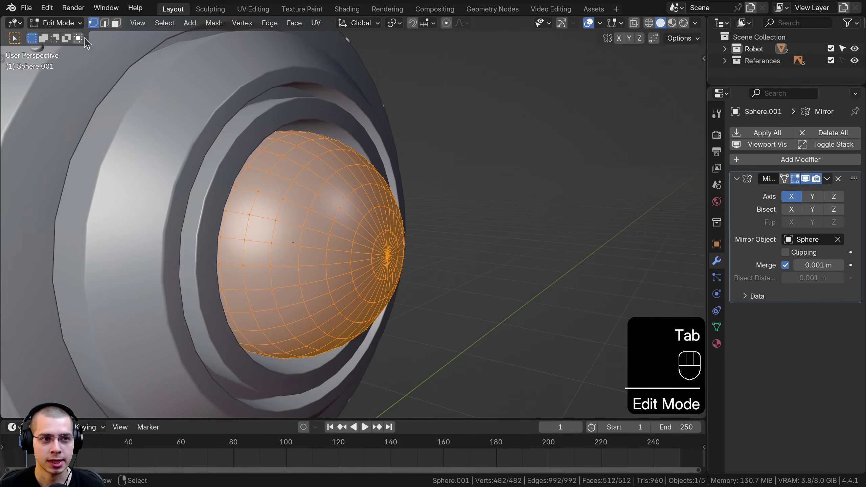
click(116, 23)
mouse_move(419, 219)
shift+middle_down()
mouse_move(372, 204)
mouse_move(426, 217)
shift+middle_up()
alt+click(354, 191)
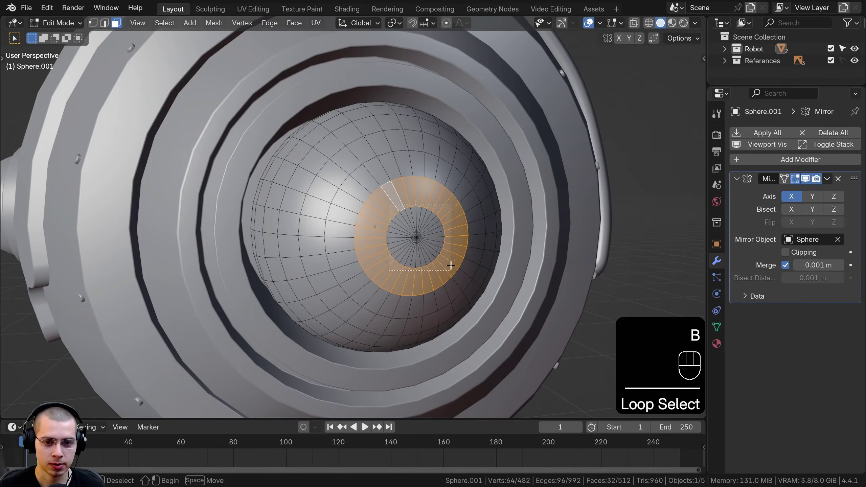
drag(451, 266, 451, 272)
scroll(451, 271, down, 2)
middle_drag(451, 271, 469, 277)
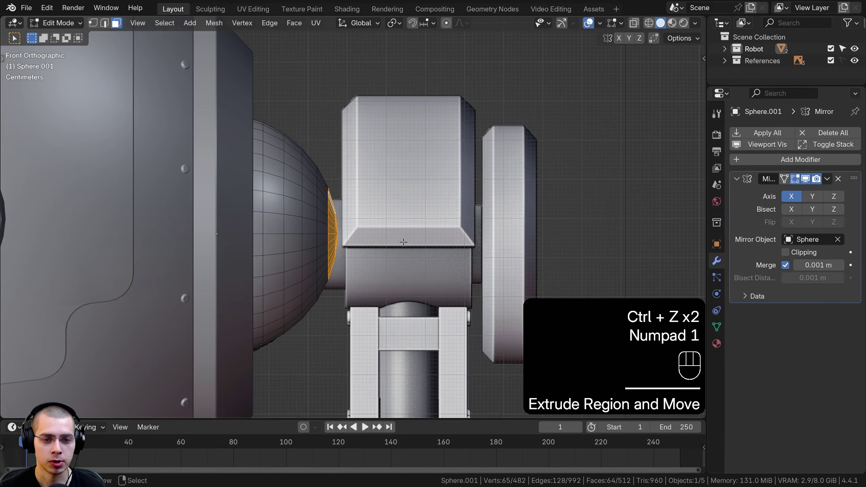
Step: Extrude the selected cap outward toward the reference arm block and flatten its end by scaling to 0 along X
shift+middle_drag(399, 237, 393, 196)
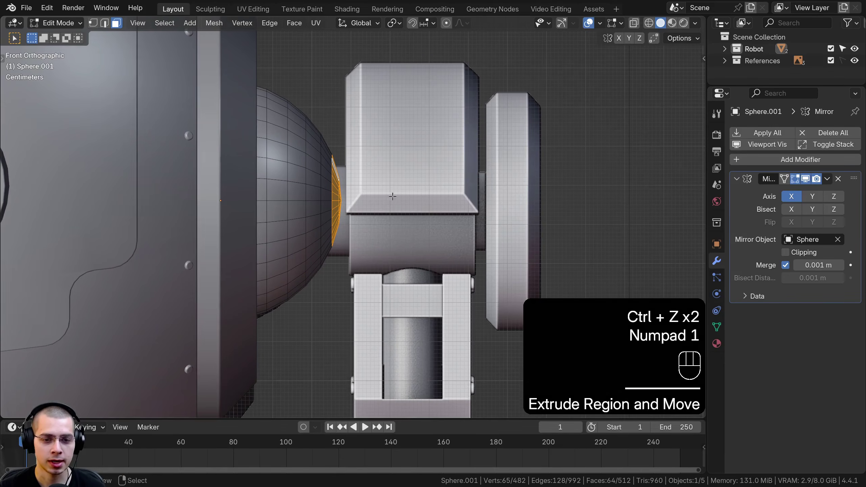
key(e)
click(469, 198)
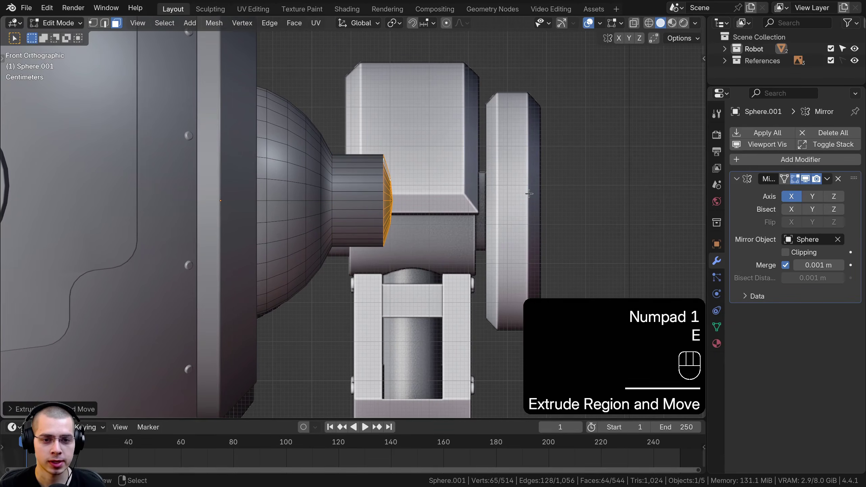
key(s)
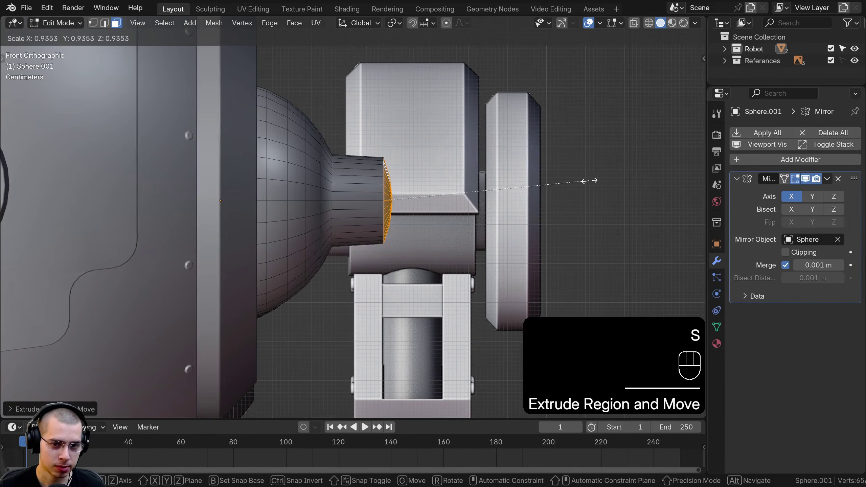
key(x)
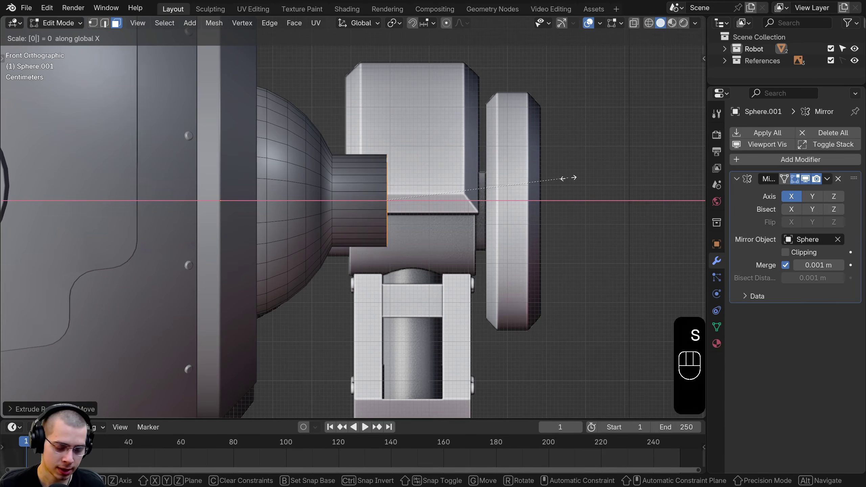
click(568, 178)
Step: Adjust the position of the flattened end cap on the extruded shoulder shaft
middle_drag(568, 178, 431, 167)
key(g)
click(480, 180)
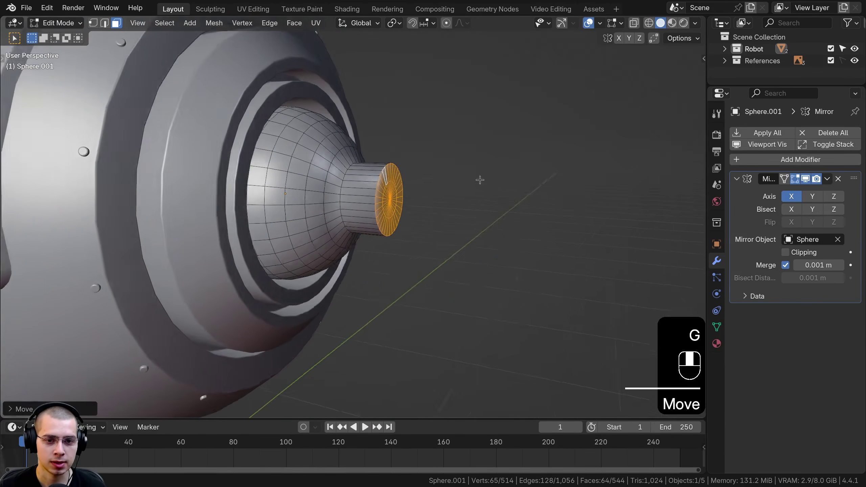
Step: Delete the selected end-cap faces of the shoulder shaft, leaving its outer end open
middle_drag(480, 180, 466, 179)
key(x)
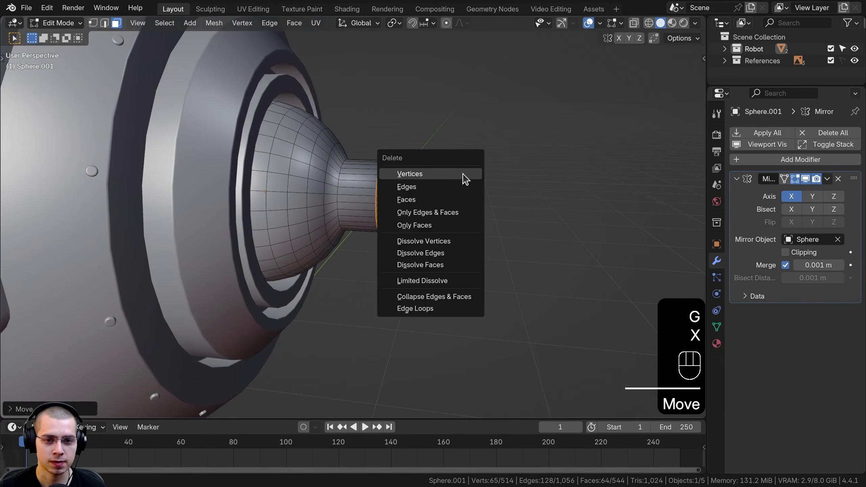
click(442, 200)
Step: In vertex select mode, select the shaft's whole open end ring with see-through box selection and move it outward along X
scroll(448, 194, up, 6)
key(1)
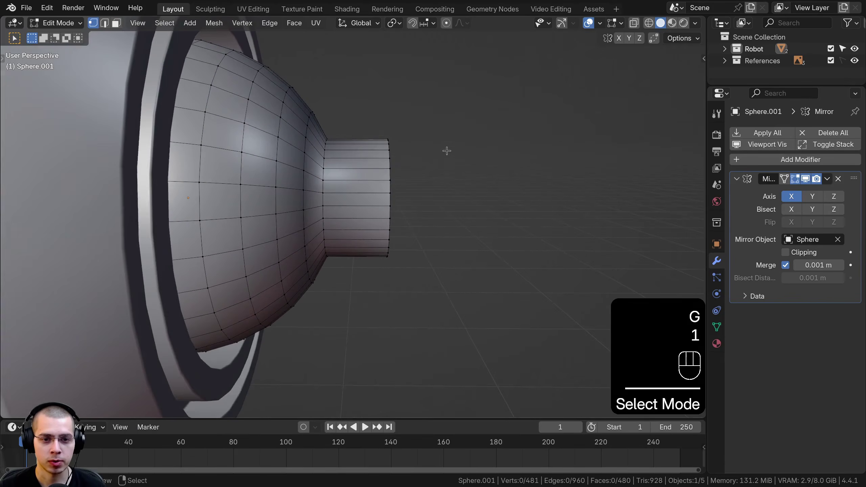
key(z)
key(b)
drag(398, 284, 398, 285)
key(z)
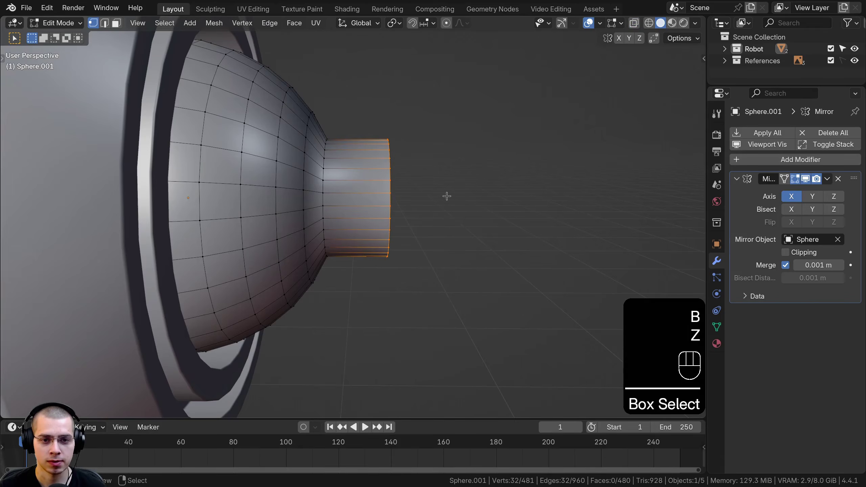
key(g)
key(x)
click(479, 199)
scroll(413, 261, down, 5)
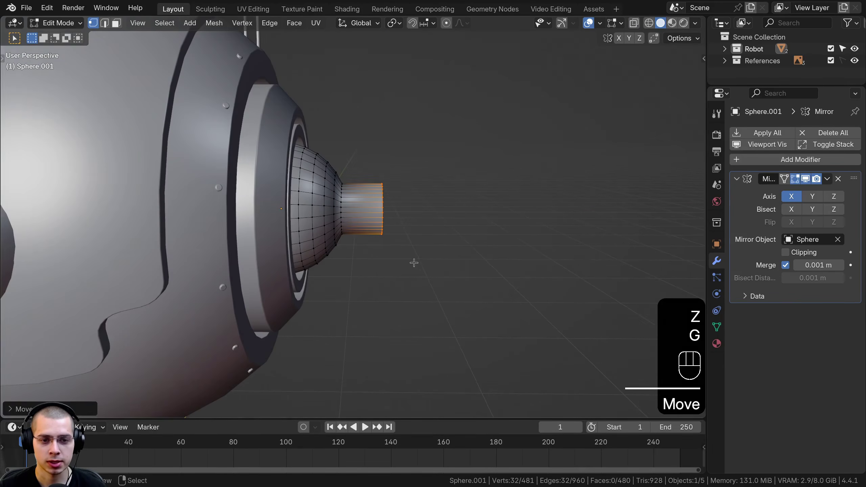
middle_drag(412, 261, 430, 268)
key(Tab)
Step: Add a Bevel modifier to the shoulder joint with an amount of 0.003 m and 3 segments
scroll(389, 261, up, 4)
scroll(430, 268, up, 5)
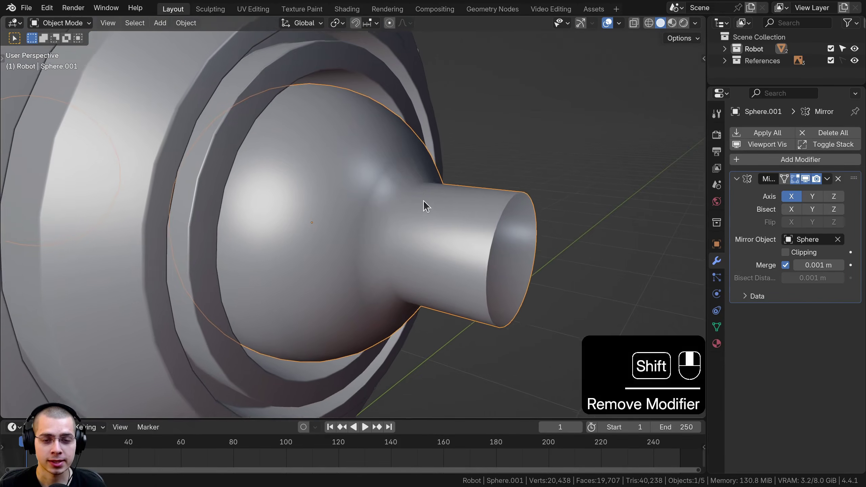
click(777, 160)
text(be)
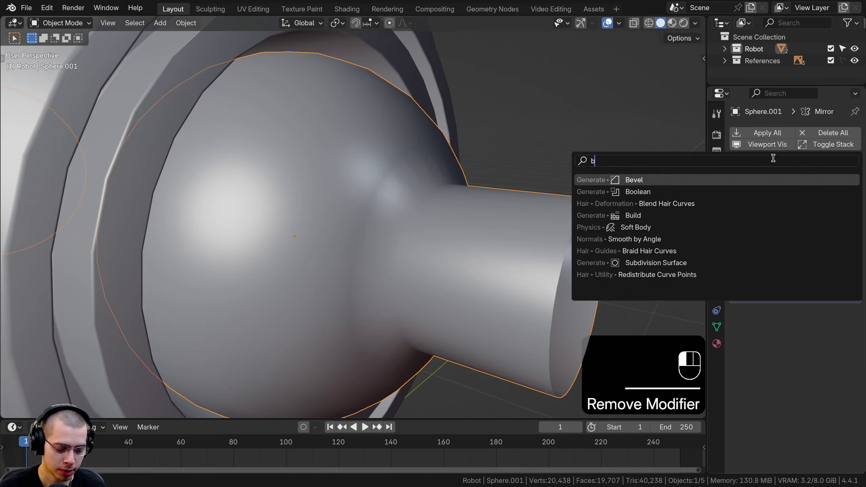
click(611, 179)
scroll(366, 188, up, 1)
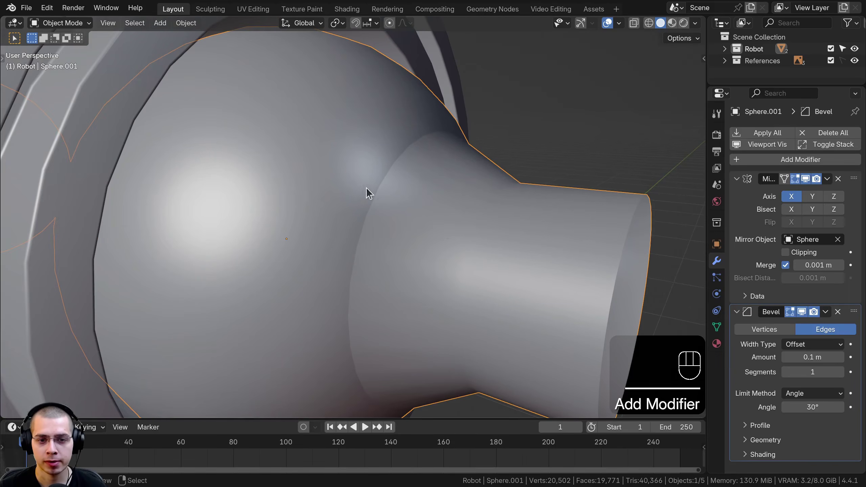
scroll(385, 219, down, 1)
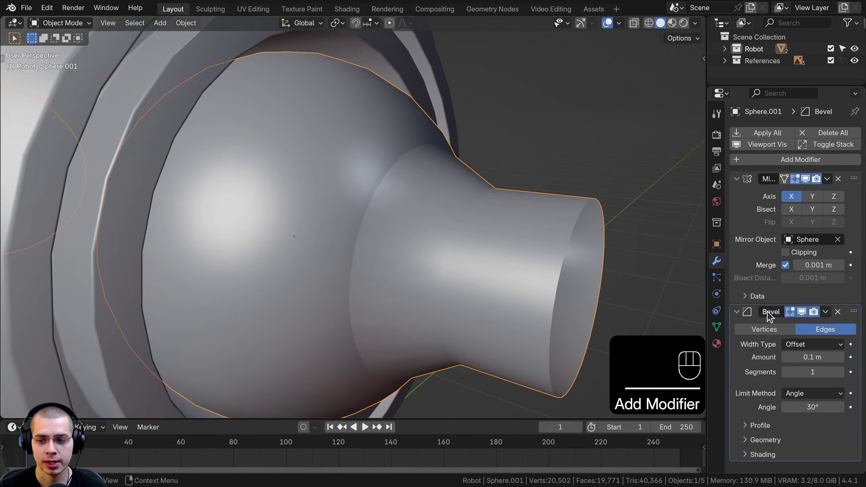
drag(705, 262, 696, 262)
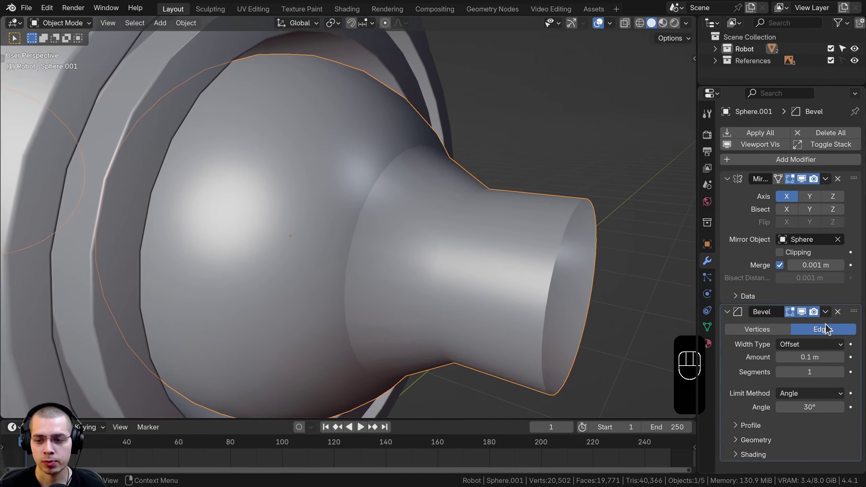
click(841, 372)
mouse_move(811, 357)
shift+mouse_down()
mouse_move(788, 358)
mouse_move(796, 358)
shift+mouse_up()
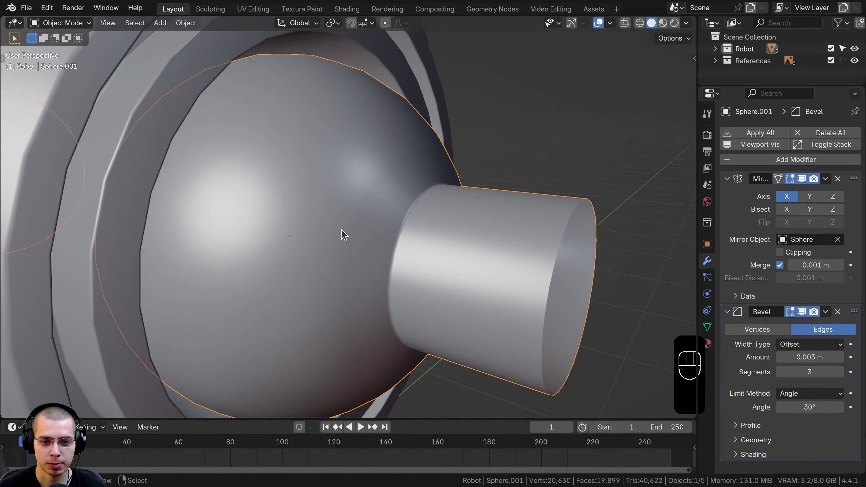
Step: Add a Weighted Normal modifier to the shoulder joint and check its shading
scroll(341, 229, down, 5)
click(795, 160)
text(w)
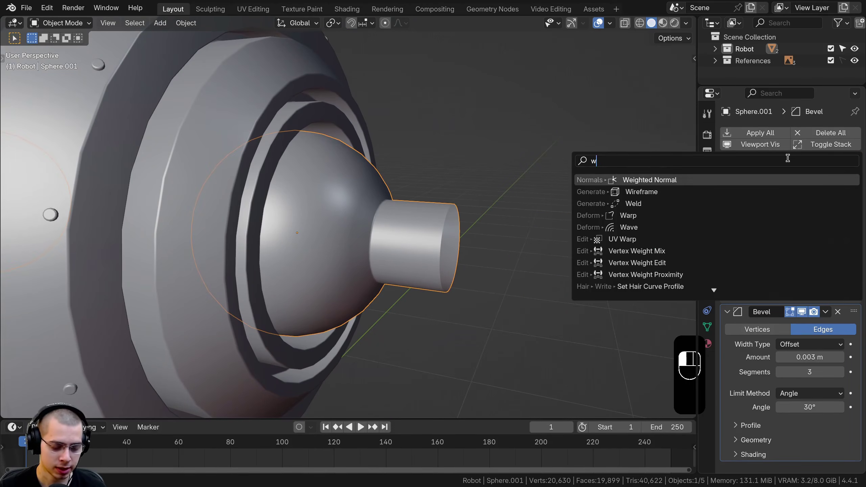
text(eh)
click(634, 197)
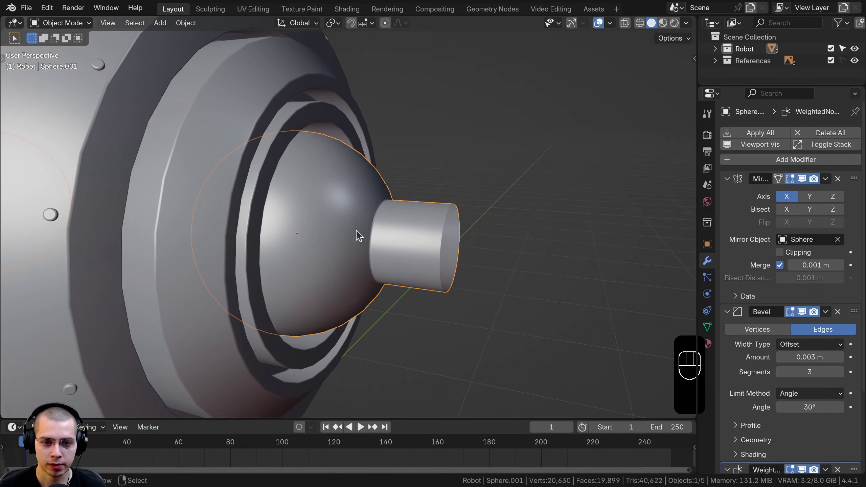
scroll(397, 227, up, 5)
scroll(404, 239, down, 5)
middle_drag(398, 253, 377, 203)
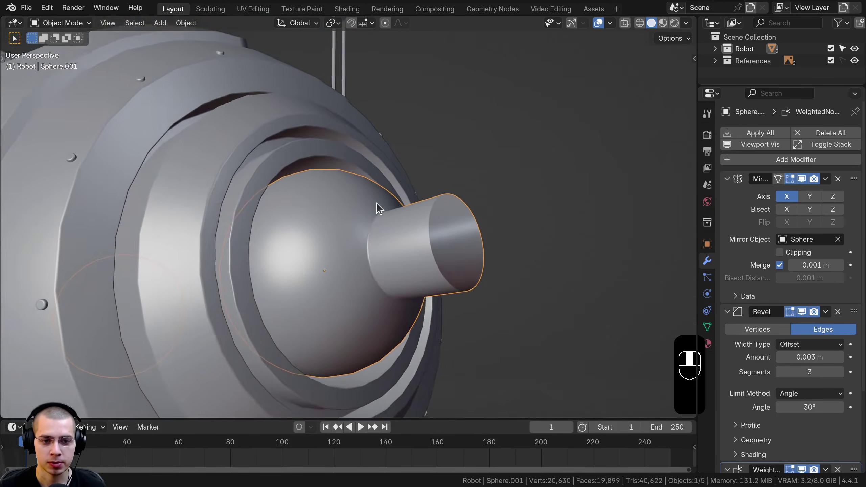
scroll(403, 226, down, 5)
middle_drag(429, 246, 411, 244)
scroll(355, 109, up, 2)
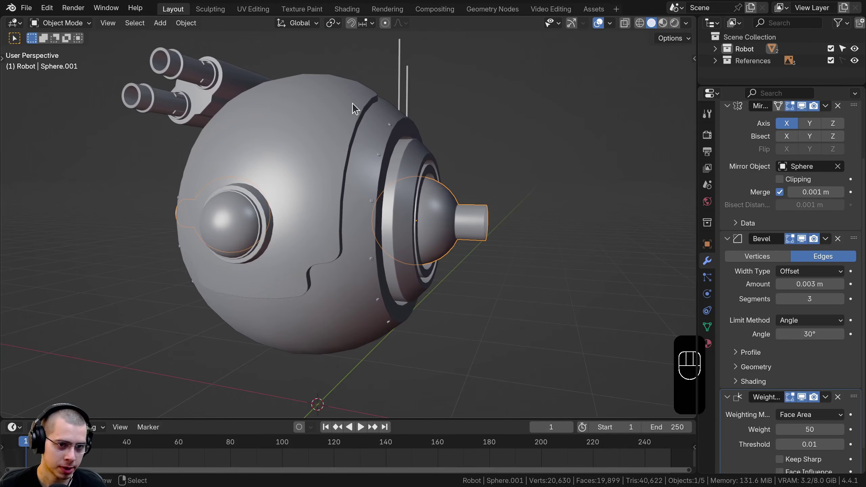
Step: Rename the robot's large main sphere object as Head
click(355, 109)
middle_drag(346, 99, 409, 111)
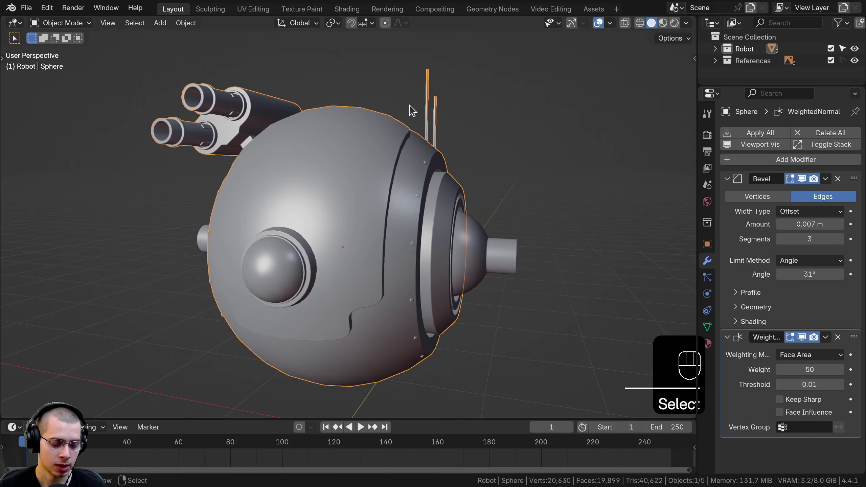
key(F2)
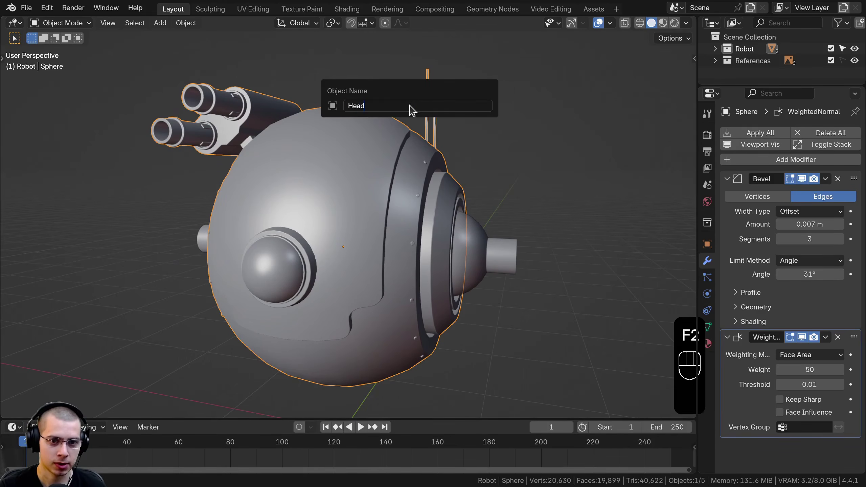
text(Head)
key(Return)
Step: Rename the ball joint and shaft object as Shoulder
click(481, 266)
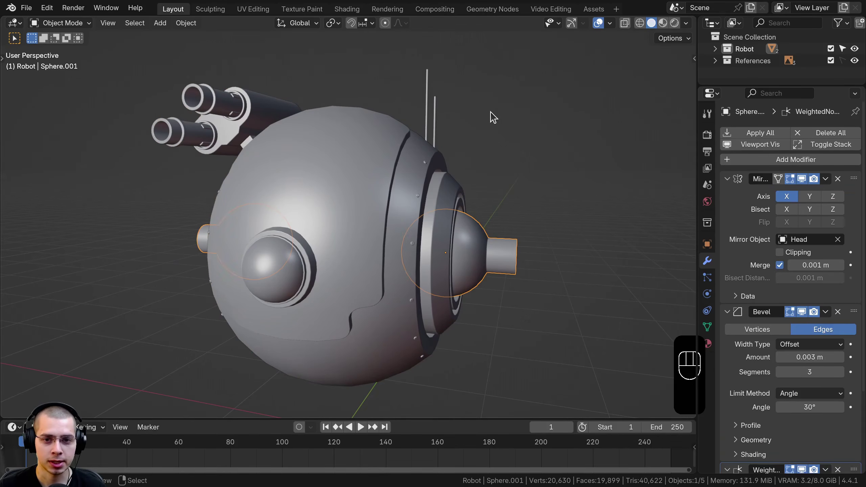
key(F2)
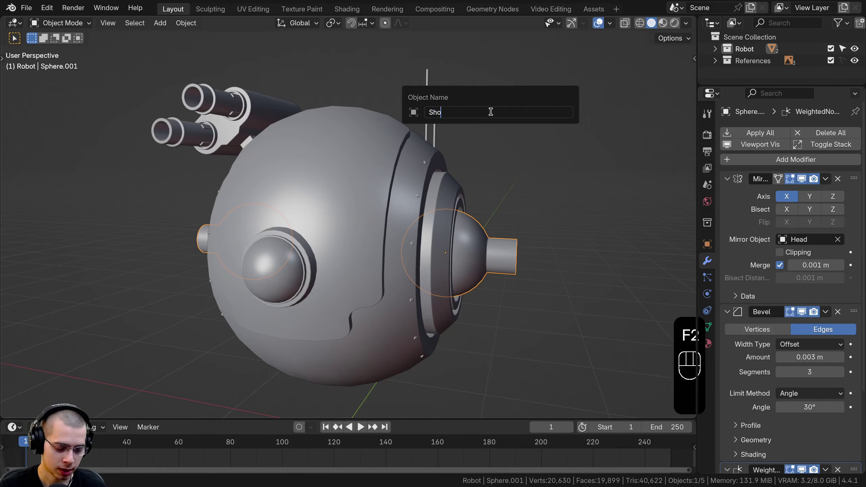
key(Return)
middle_drag(485, 114, 481, 211)
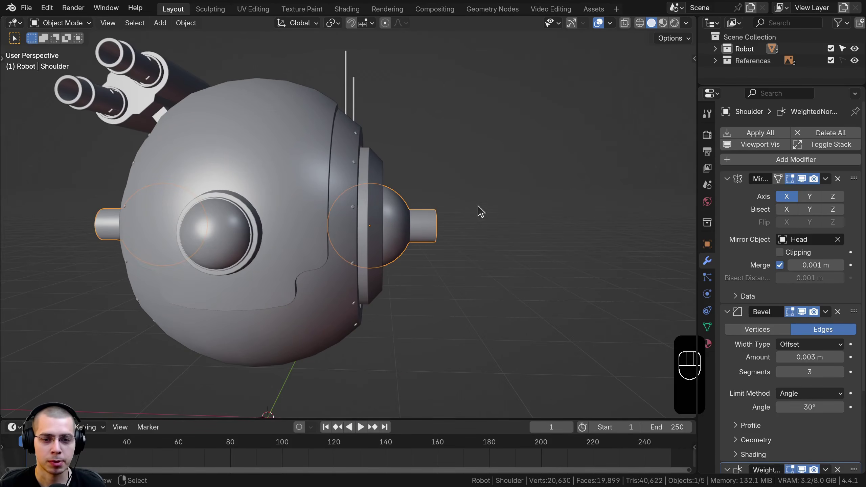
middle_drag(468, 270, 424, 248)
Step: Duplicate the shaft's end ring outward along X and separate the copy into its own object
key(Tab)
scroll(427, 246, up, 5)
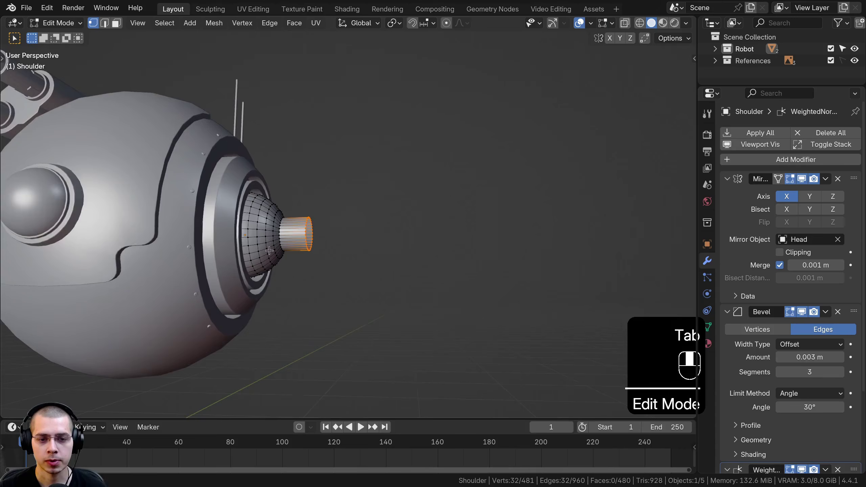
scroll(333, 208, up, 2)
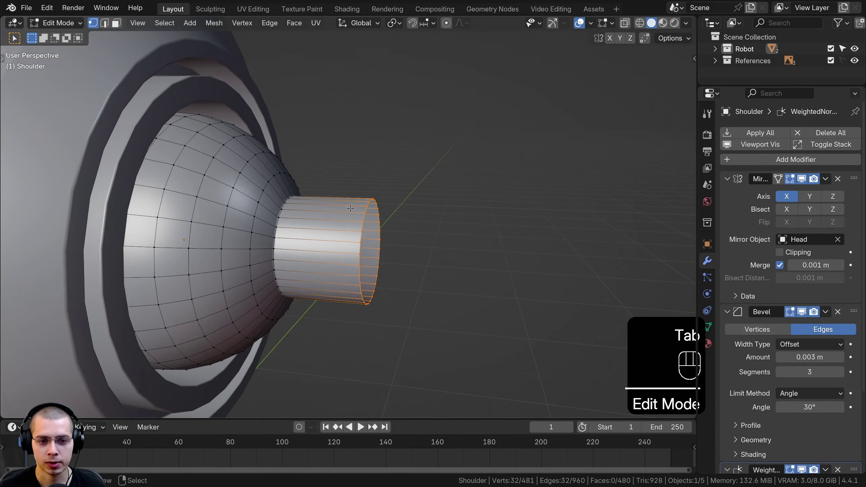
scroll(350, 208, down, 3)
key(shift+d)
key(x)
click(411, 208)
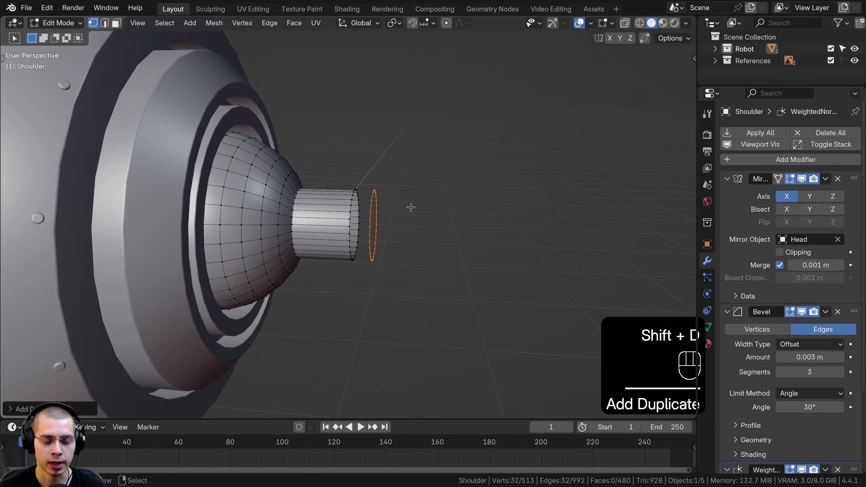
key(p)
click(361, 207)
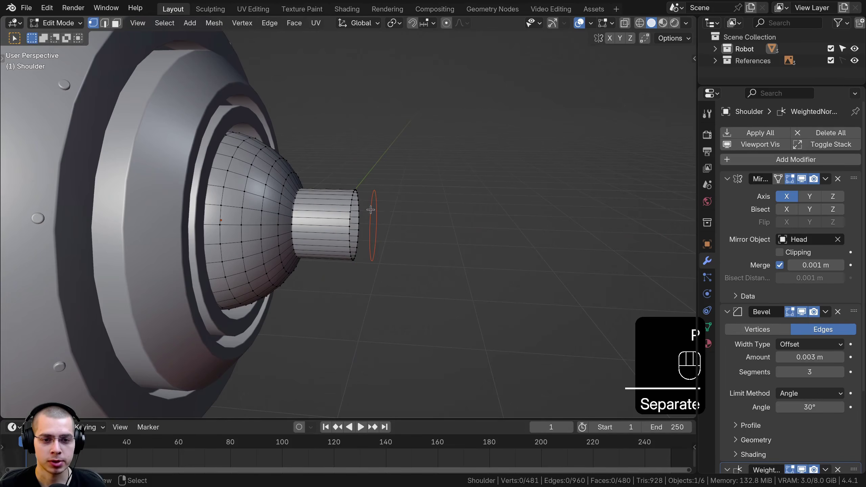
key(Tab)
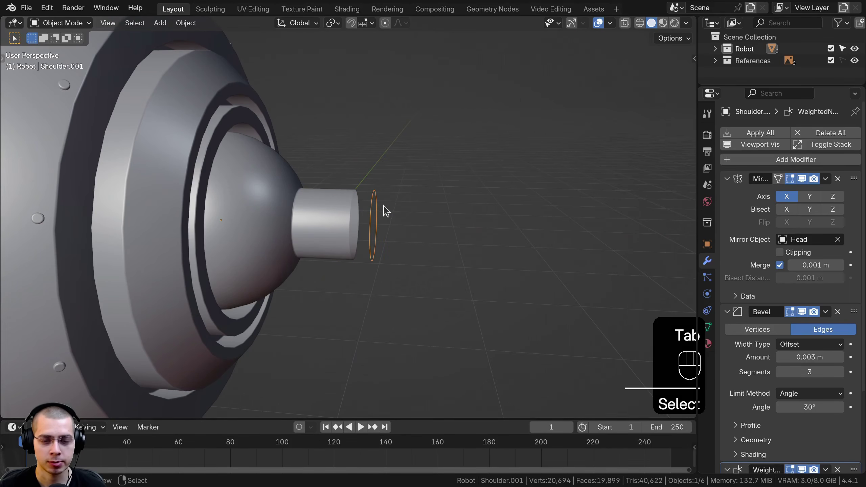
Step: In front view, scale up the separated ring and move it along X to the outer side of the reference arm block
key(KP_1)
key(Tab)
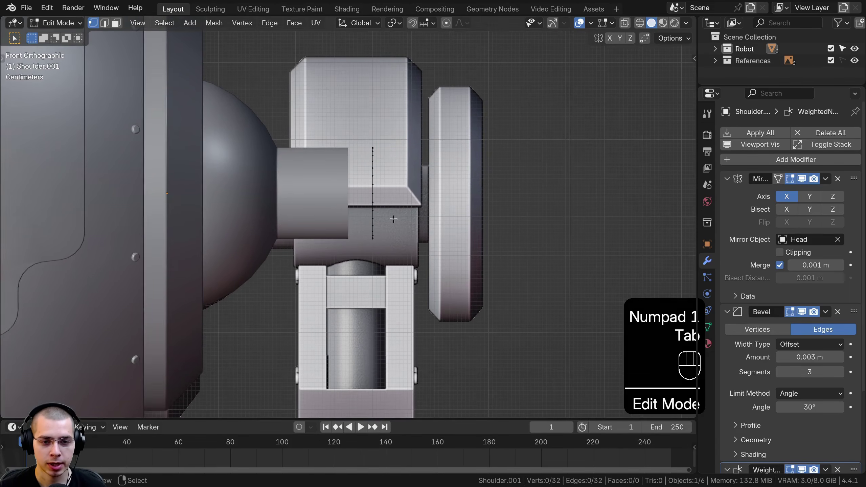
key(s)
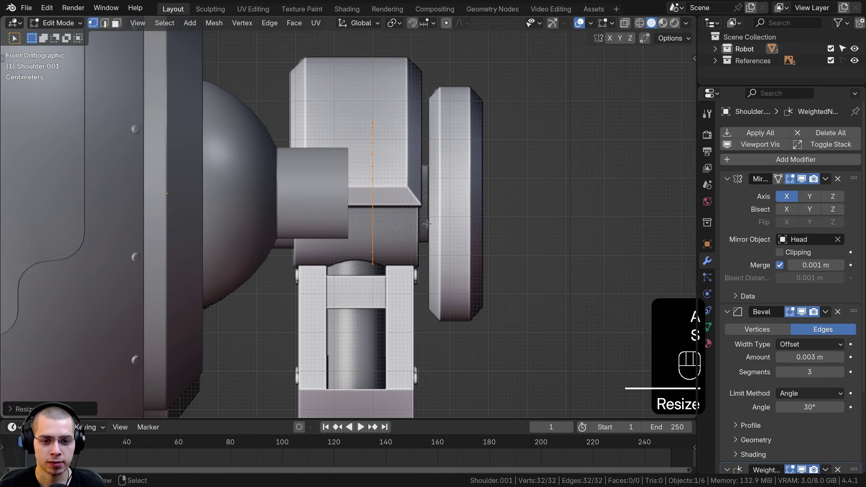
key(g)
key(x)
click(478, 224)
key(s)
click(481, 225)
key(g)
key(x)
click(484, 224)
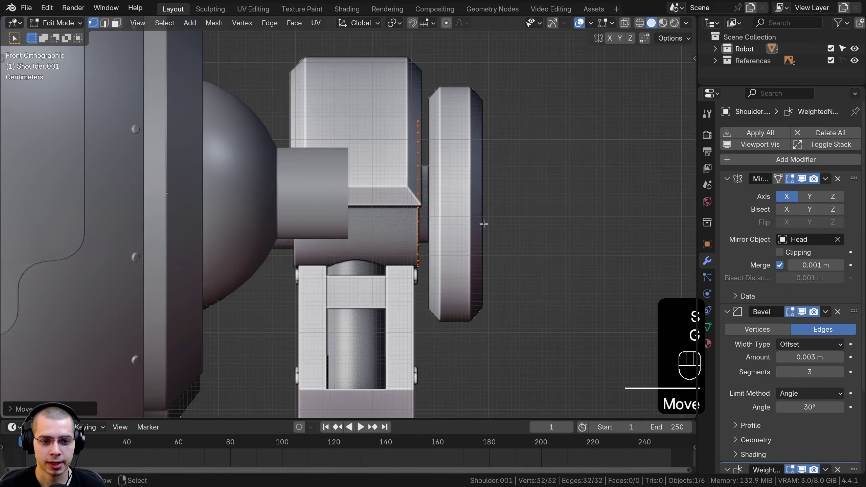
Step: Extrude the ring about 0.32 m along X toward the head to span the width of the reference arm block
key(e)
key(x)
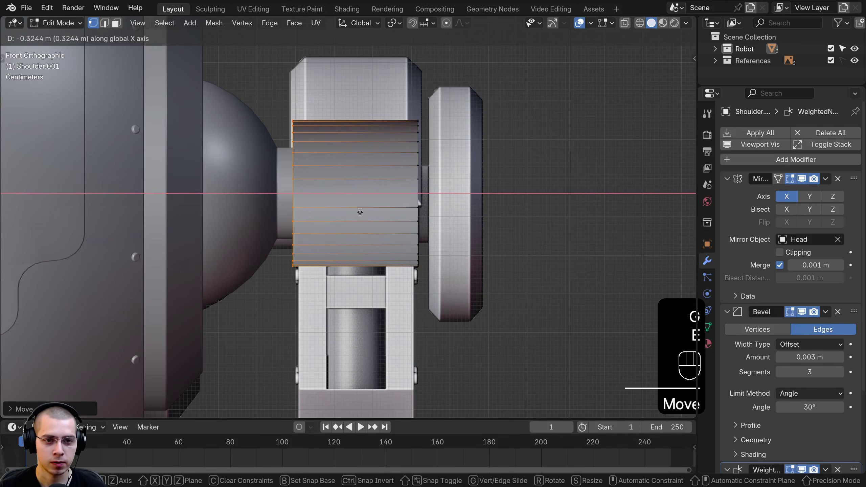
click(360, 212)
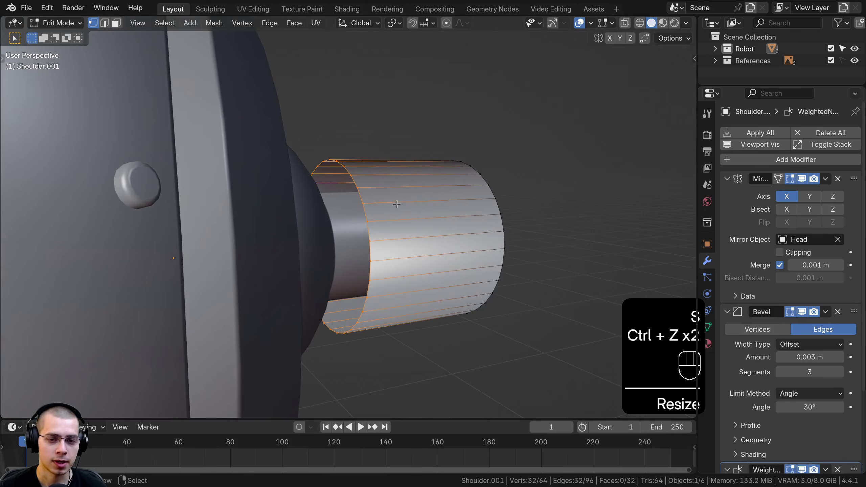
Step: Extrude the cylinder's head-side rim in place and scale it inward to about 0.63, close around the shoulder shaft
key(e)
click(642, 145)
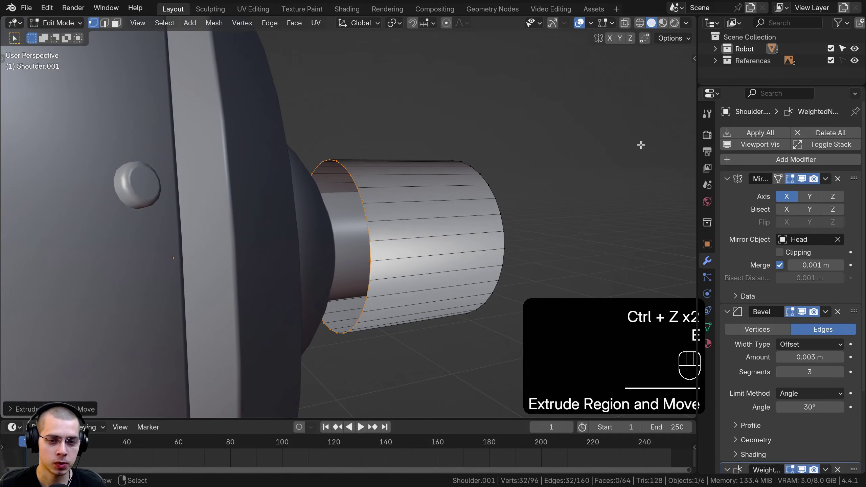
key(s)
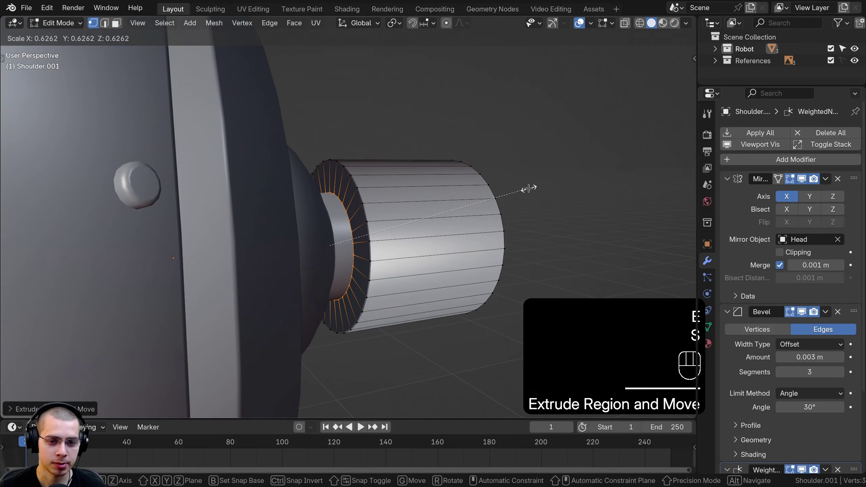
click(528, 188)
Step: Extrude the inner rim about 0.07 m along X into the cylinder and fill the recessed opening with a face
scroll(511, 189, up, 2)
key(e)
key(x)
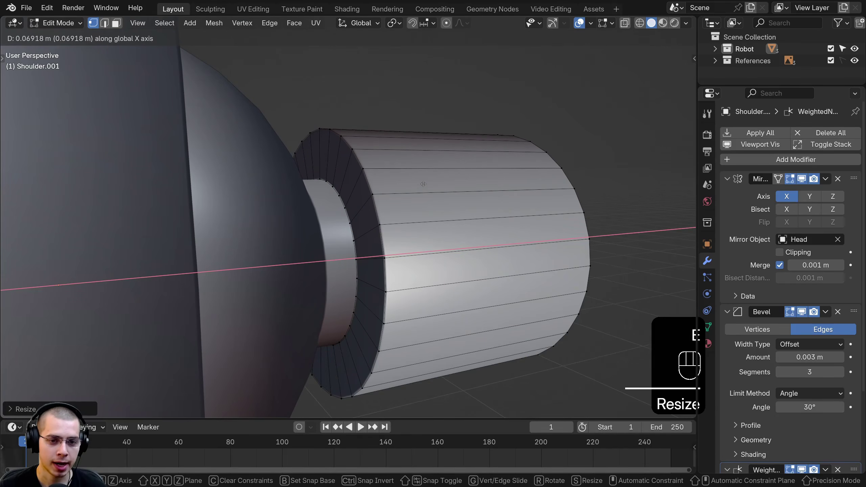
click(423, 184)
key(f)
key(Tab)
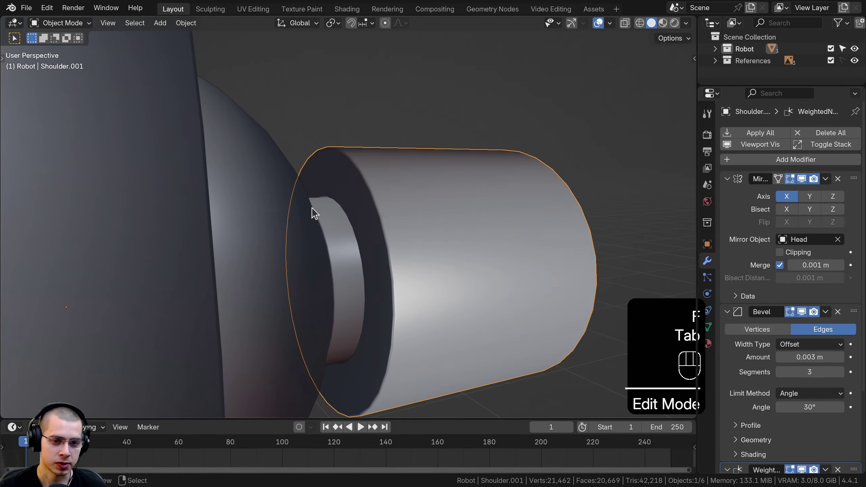
Step: Recalculate the normals of the whole upper-arm cylinder mesh to face outward
click(261, 209)
middle_drag(311, 208, 358, 240)
click(439, 225)
scroll(388, 217, down, 2)
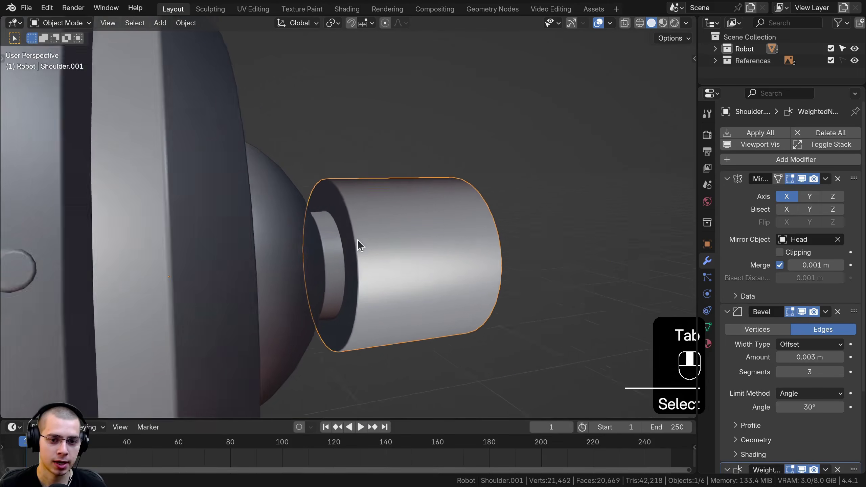
key(Tab)
key(a)
key(a)
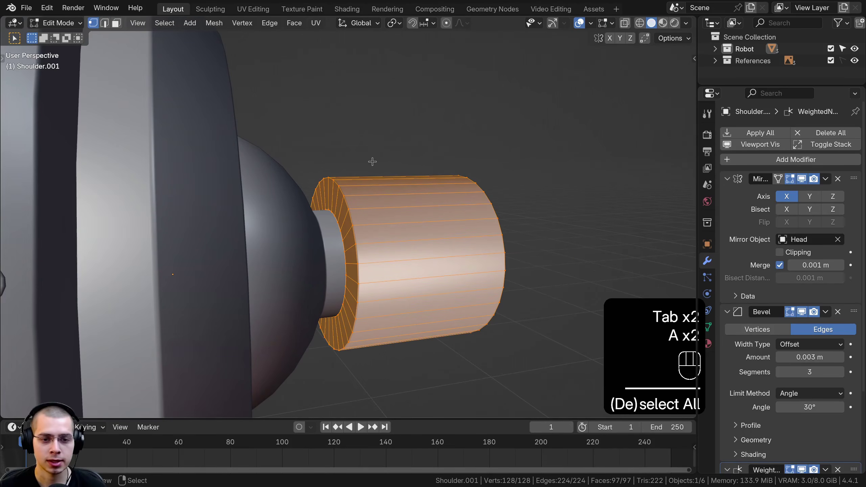
key(shift+n)
Step: Extrude the cylinder's outer rim in place and scale the new loop inward
mouse_move(373, 162)
middle_down()
mouse_move(465, 164)
mouse_move(442, 211)
middle_up()
alt+click(443, 211)
middle_drag(543, 208, 538, 210)
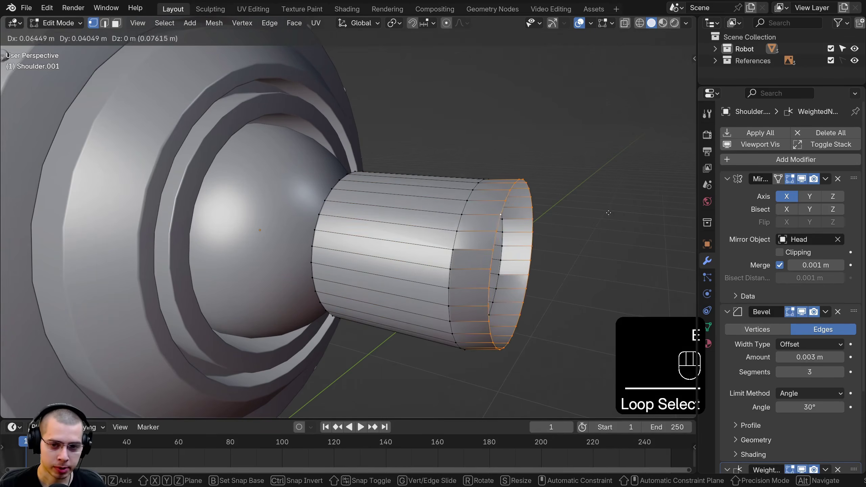
key(e)
key(s)
click(536, 211)
Step: In front view with X-ray, scale the inner loop up by about 1.11
key(KP_1)
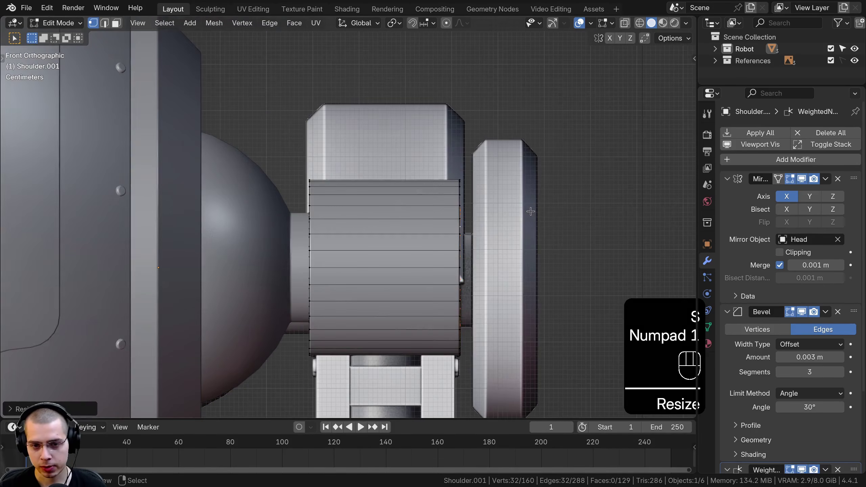
shift+middle_drag(531, 211, 474, 187)
scroll(474, 186, up, 1)
key(s)
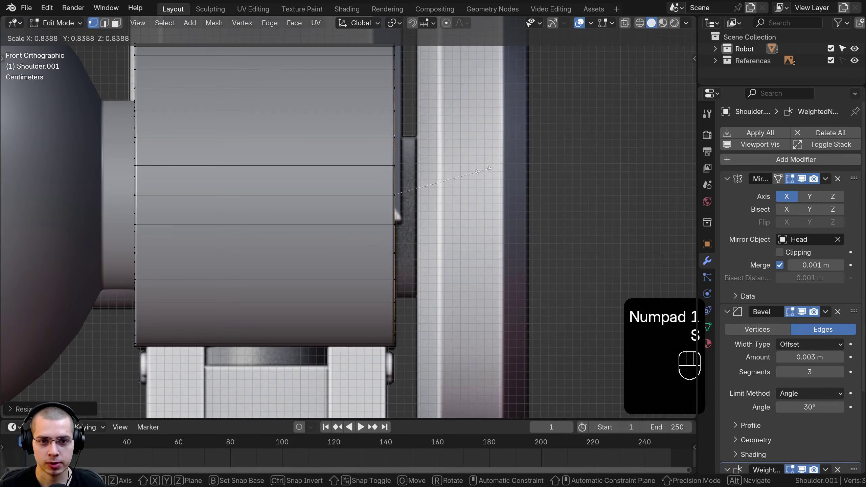
key(alt+z)
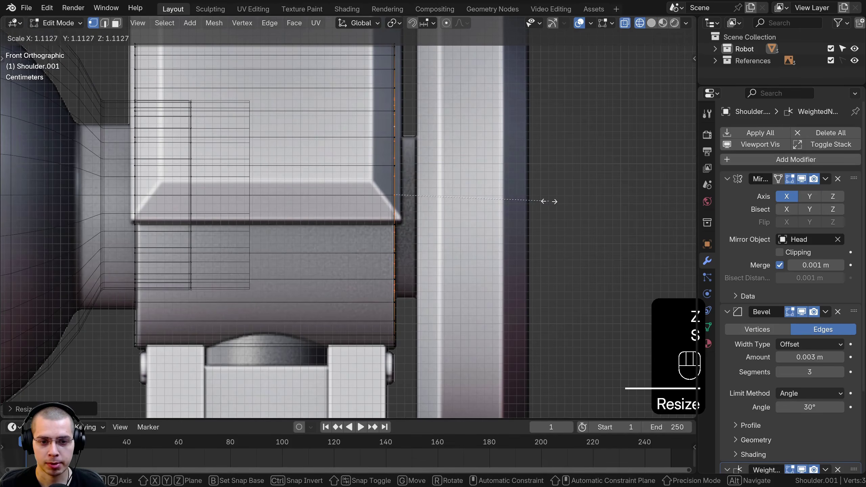
click(554, 200)
Step: Extrude the loop about 0.03 m along X to the reference disc, and extrude it in place, scaled up to about the disc's diameter
scroll(519, 197, down, 1)
key(e)
middle_click(506, 193)
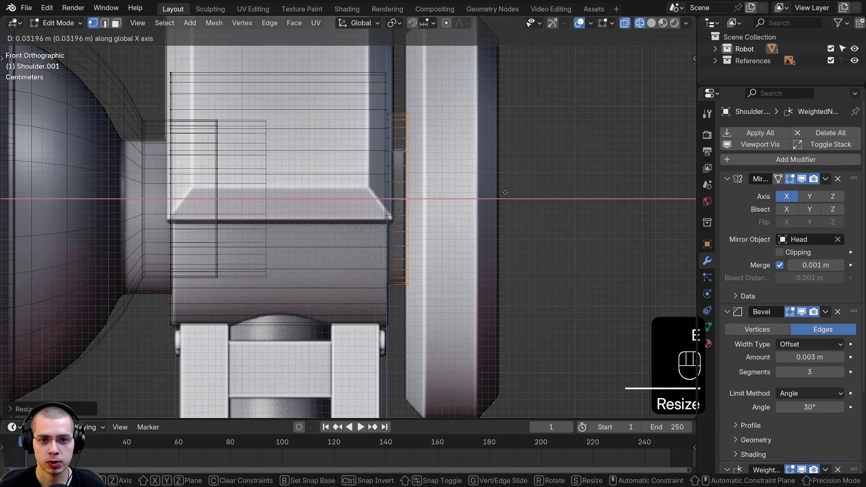
click(502, 197)
scroll(502, 197, down, 2)
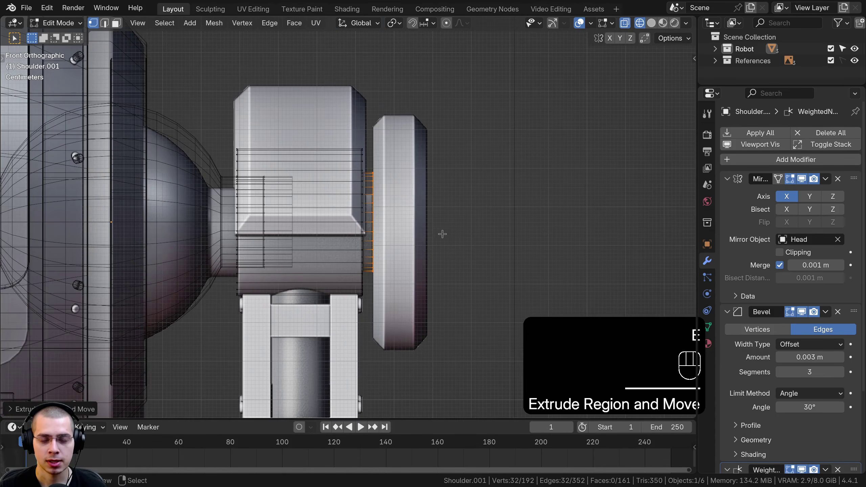
key(s)
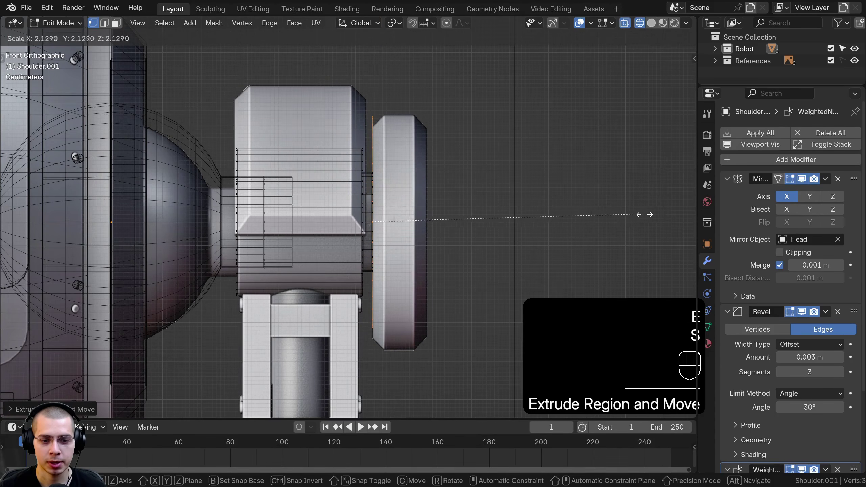
click(673, 211)
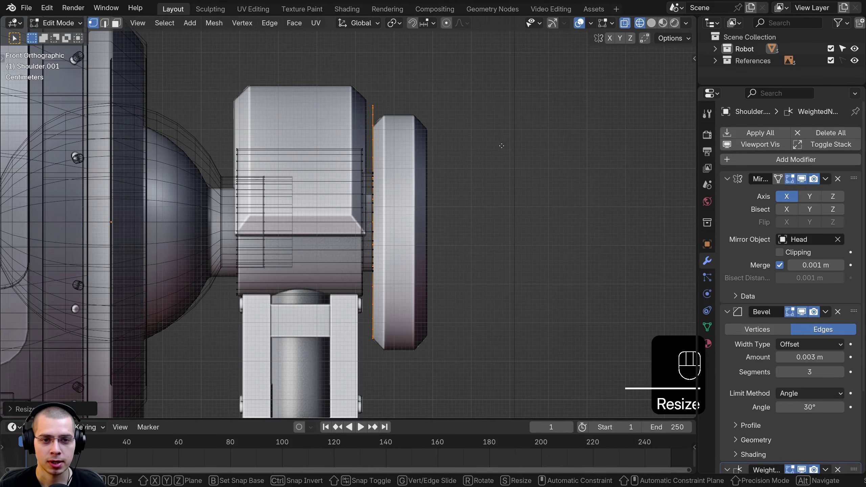
Step: Extrude the enlarged rim about 0.14 m along X to span the width of the reference disc
key(e)
middle_click(505, 146)
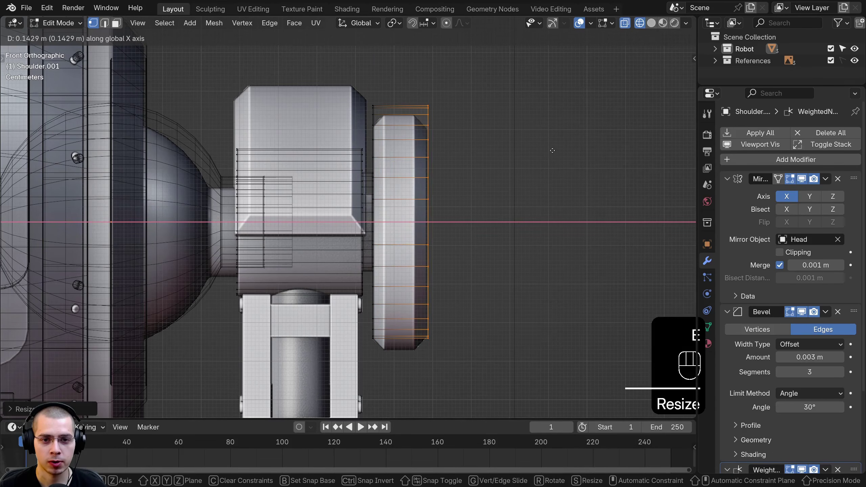
click(553, 150)
scroll(459, 119, up, 5)
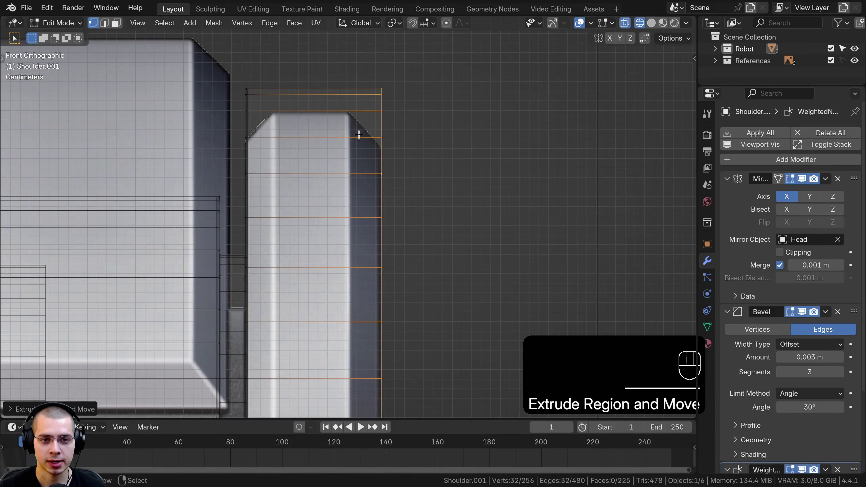
Step: In solid view, fill the open outer end of the disc with a face
scroll(373, 152, down, 5)
middle_drag(375, 169, 361, 186)
key(z)
click(507, 193)
mouse_move(443, 189)
middle_down()
mouse_move(397, 184)
mouse_move(358, 143)
mouse_move(259, 79)
middle_up()
key(f)
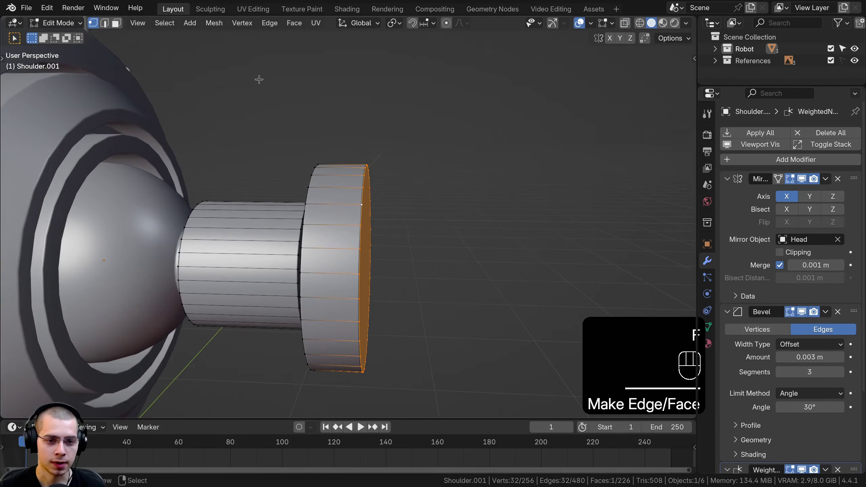
Step: Bevel the inner and outer edge loops of the disc by about 0.034 m with one segment
click(105, 23)
middle_drag(312, 167, 296, 192)
scroll(296, 192, up, 2)
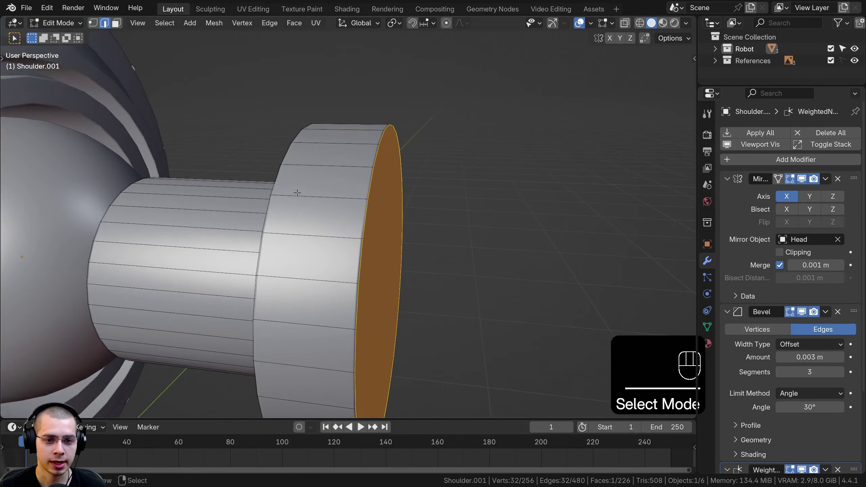
key(alt+a)
middle_drag(370, 175, 352, 196)
alt+click(294, 173)
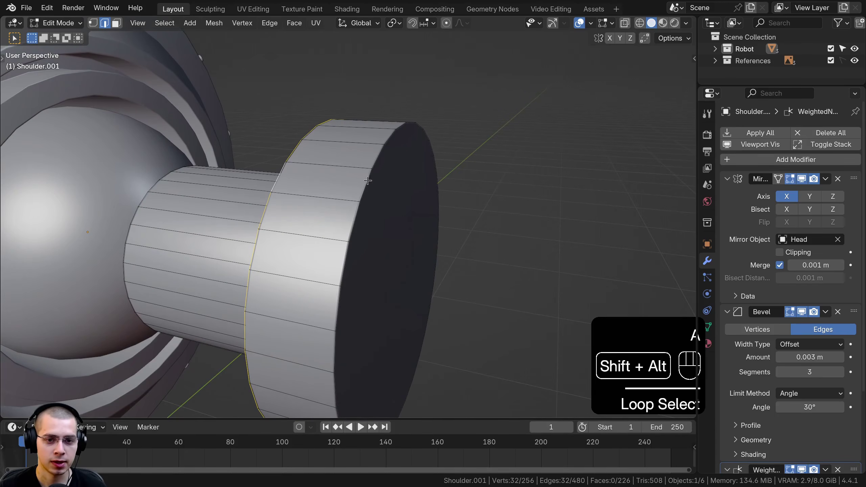
alt+shift+click(366, 186)
middle_drag(414, 191, 495, 190)
key(ctrl+b)
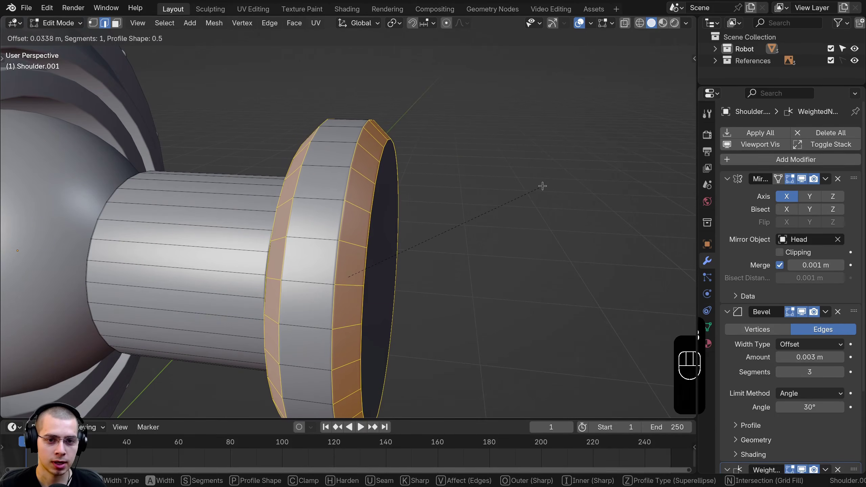
click(545, 187)
Step: Inset the disc's flat outer face to leave a narrow border around it
scroll(545, 187, down, 3)
middle_drag(545, 187, 376, 236)
key(Tab)
scroll(332, 209, down, 5)
scroll(402, 225, up, 2)
key(Tab)
scroll(342, 213, up, 2)
key(3)
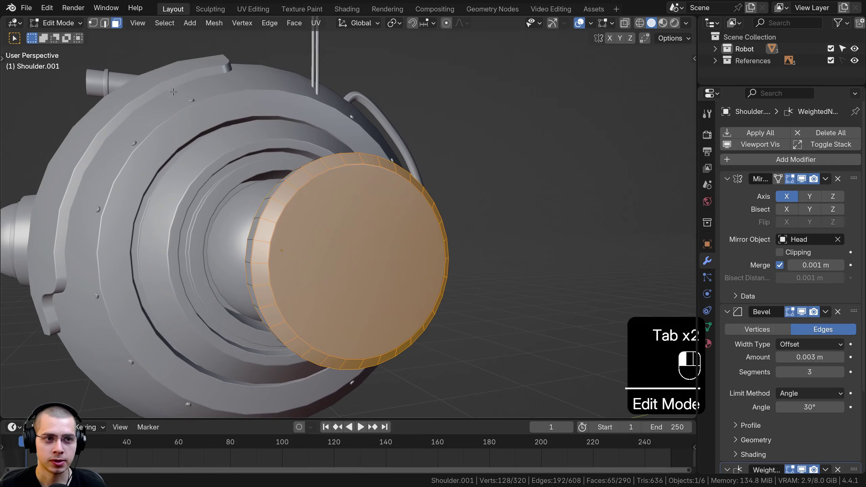
click(378, 236)
middle_drag(580, 246, 613, 131)
key(i)
click(601, 139)
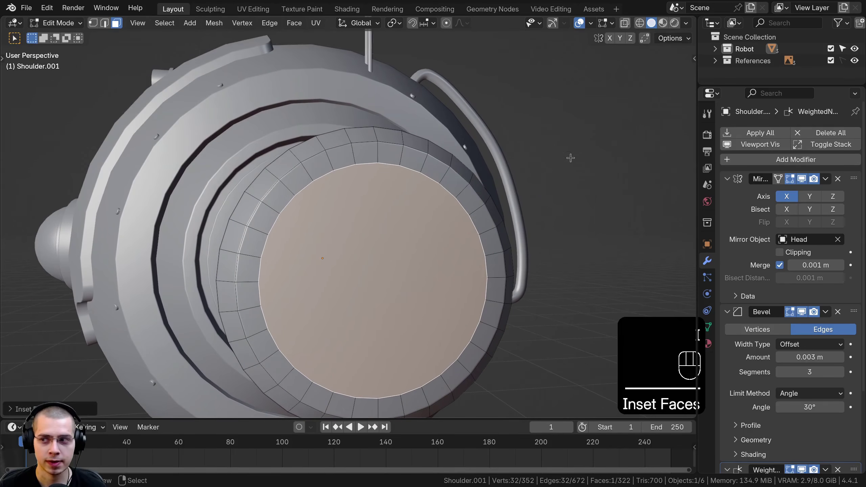
Step: Extrude the inset face inward to recess the middle of the disc
middle_drag(569, 155, 623, 193)
key(e)
click(593, 192)
Step: Inset the recessed face slightly and extrude the resulting face back outward as a raised center plate
key(i)
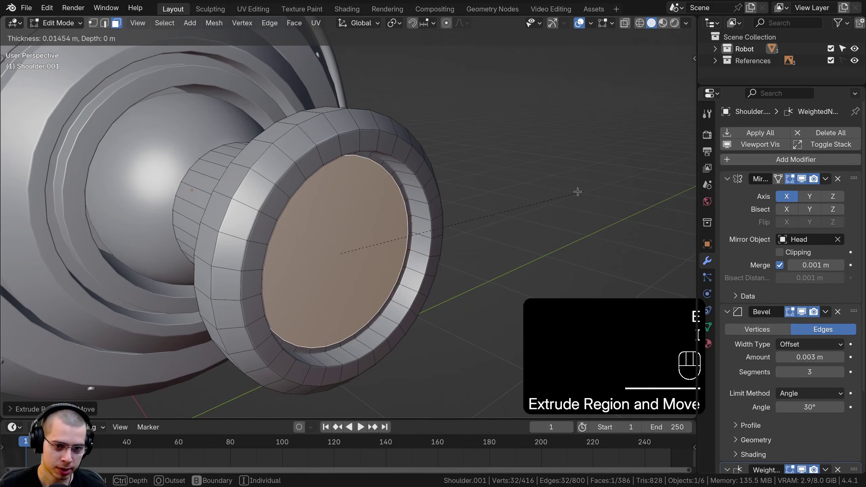
click(570, 193)
key(e)
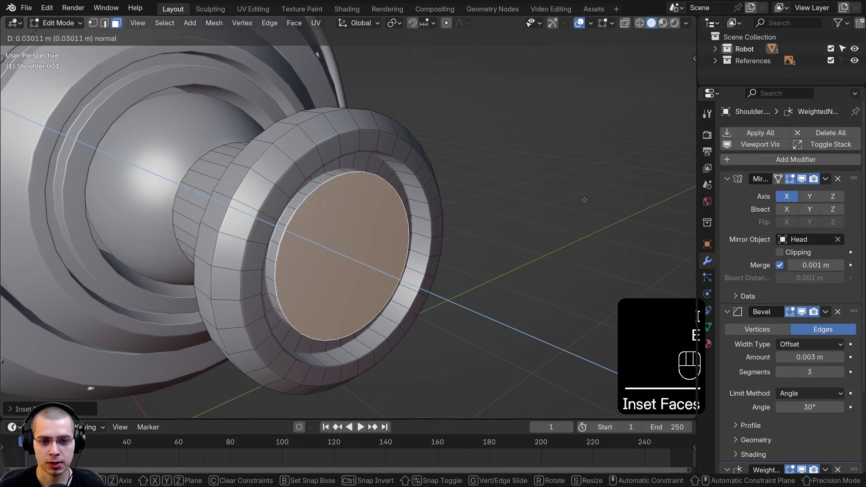
click(571, 210)
key(Tab)
scroll(568, 210, down, 4)
middle_drag(563, 210, 280, 262)
scroll(416, 237, up, 2)
Step: Duplicate the upper-arm cylinder's side faces in place, scale the copy up around it, and narrow the copy along X
key(Tab)
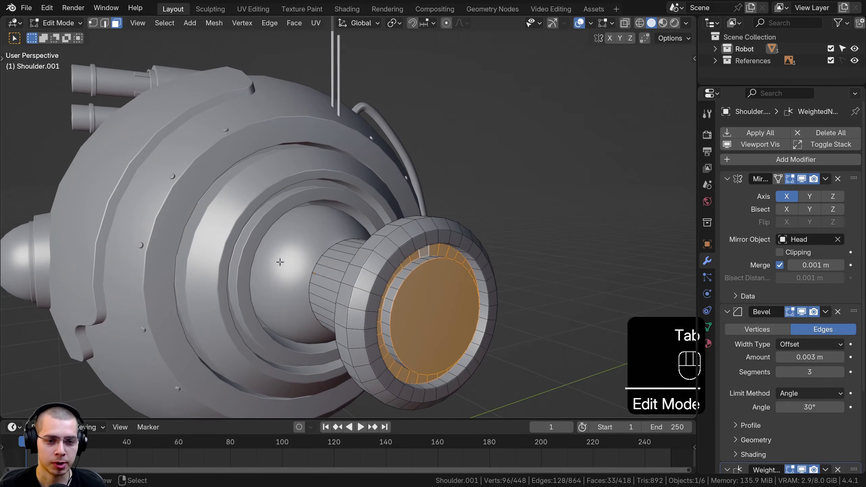
middle_drag(445, 180, 402, 262)
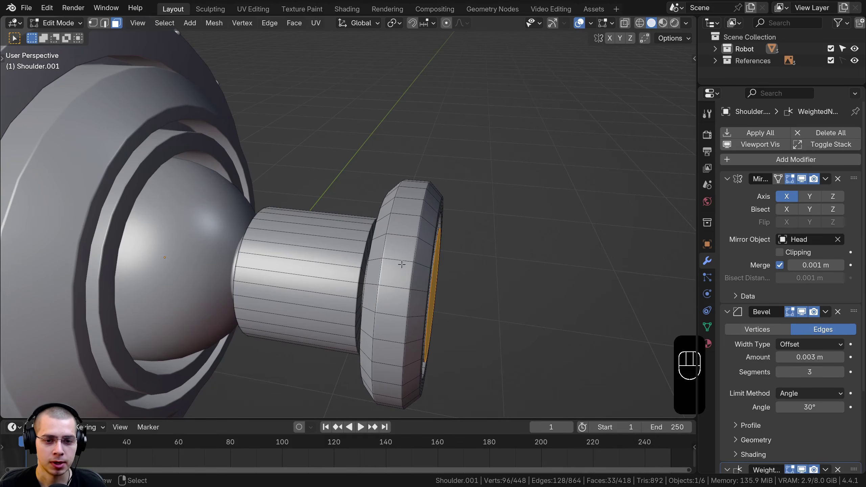
alt+click(295, 247)
middle_drag(295, 246, 377, 222)
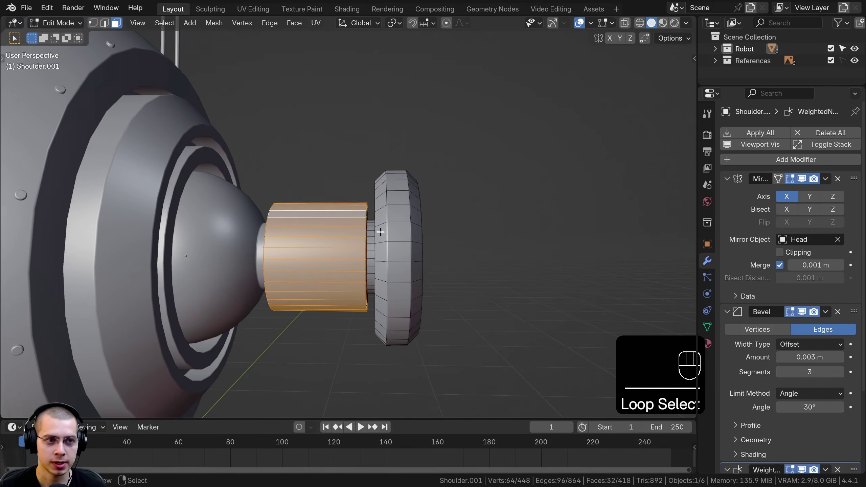
key(shift+d)
right_click(430, 243)
key(s)
click(603, 237)
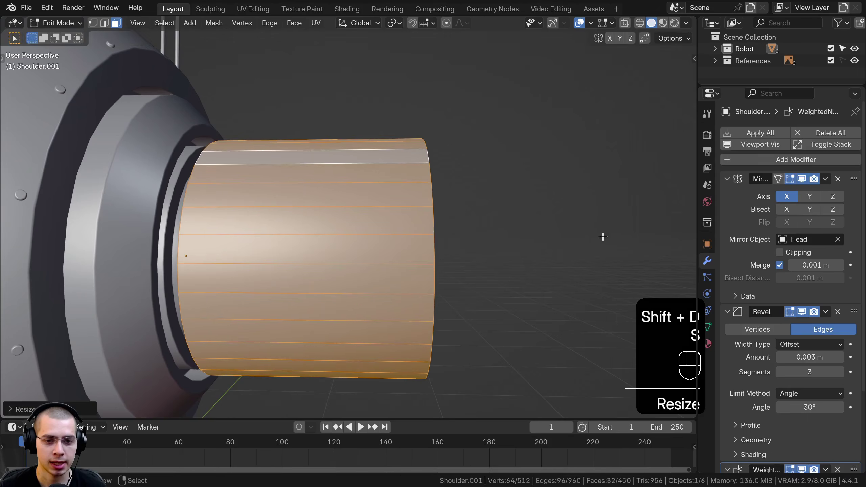
key(s)
click(411, 224)
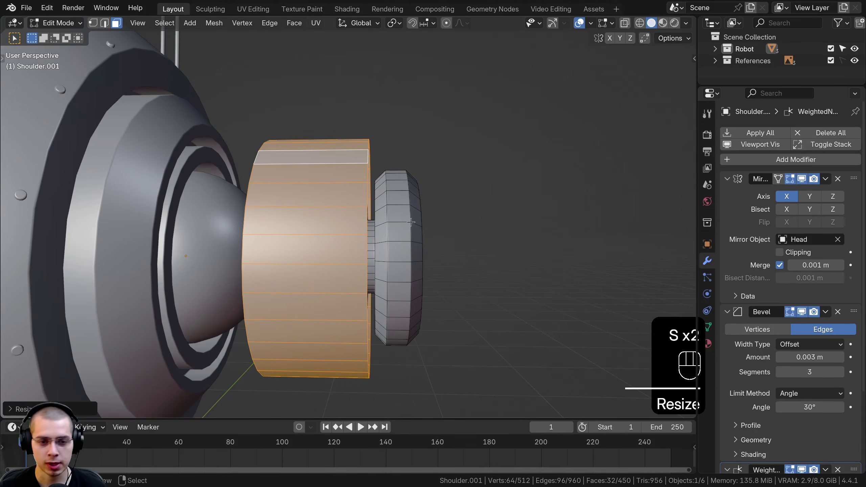
Step: In front wireframe view, scale the duplicated ring along X to the width of the reference arm block
key(KP_1)
key(z)
click(160, 233)
shift+middle_drag(478, 222, 486, 192)
key(s)
key(x)
click(547, 179)
Step: Scale the duplicated ring down slightly and refit its X width so it just encloses the reference arm block
key(s)
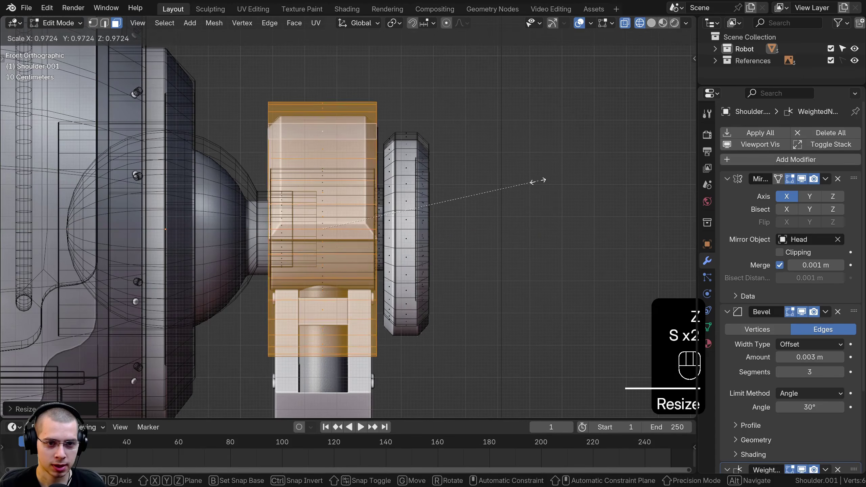
click(527, 182)
key(s)
key(x)
key(s)
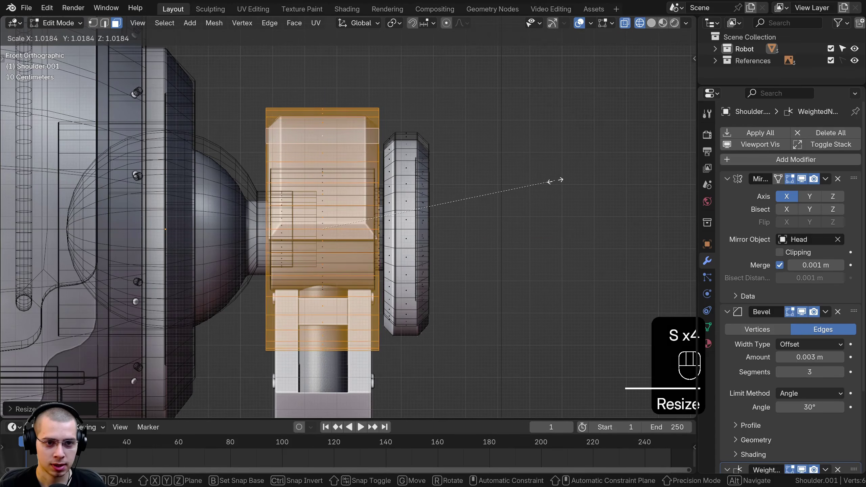
key(s)
click(550, 182)
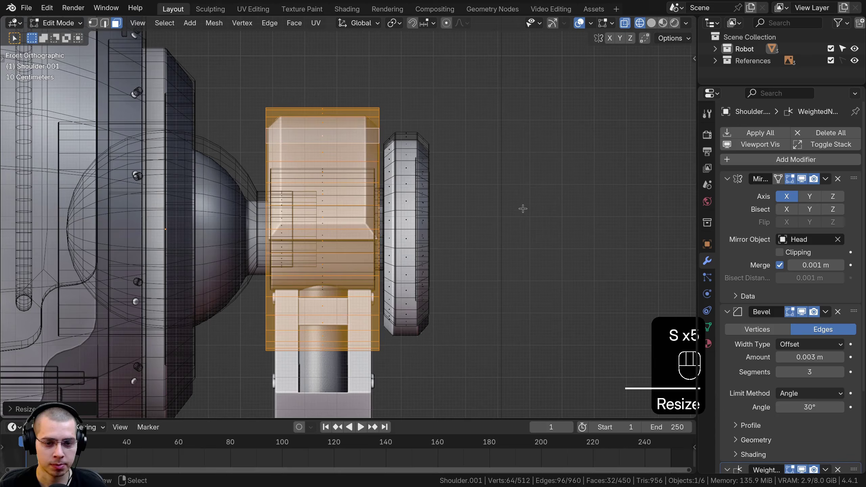
Step: In right view, box-deselect the upper half of the duplicated ring and delete the vertices of its lower half
key(KP_3)
shift+middle_drag(472, 222, 468, 215)
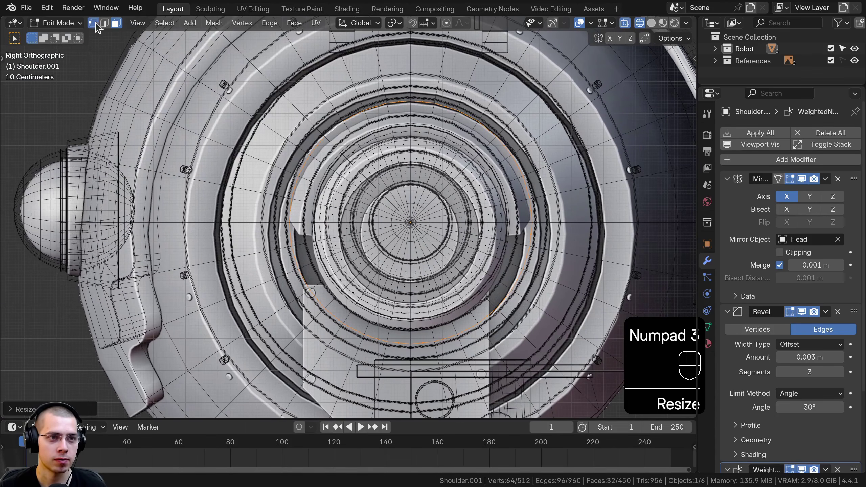
shift+click(116, 23)
scroll(328, 251, down, 2)
key(b)
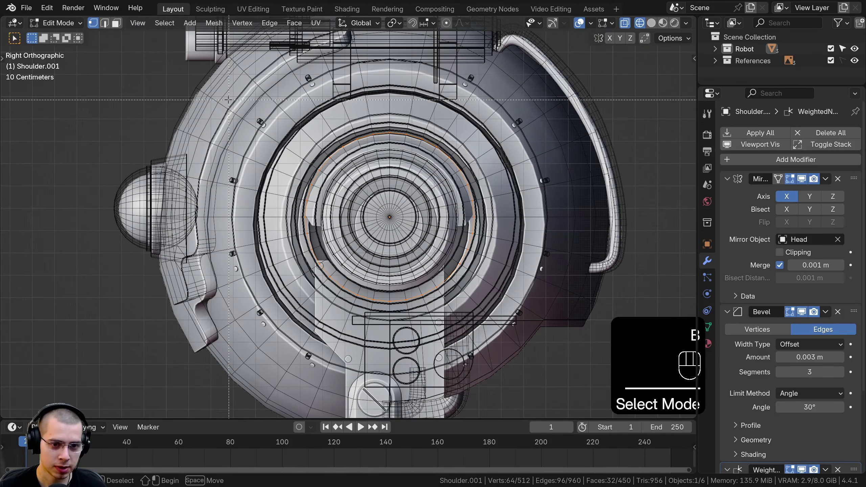
drag(204, 91, 503, 246)
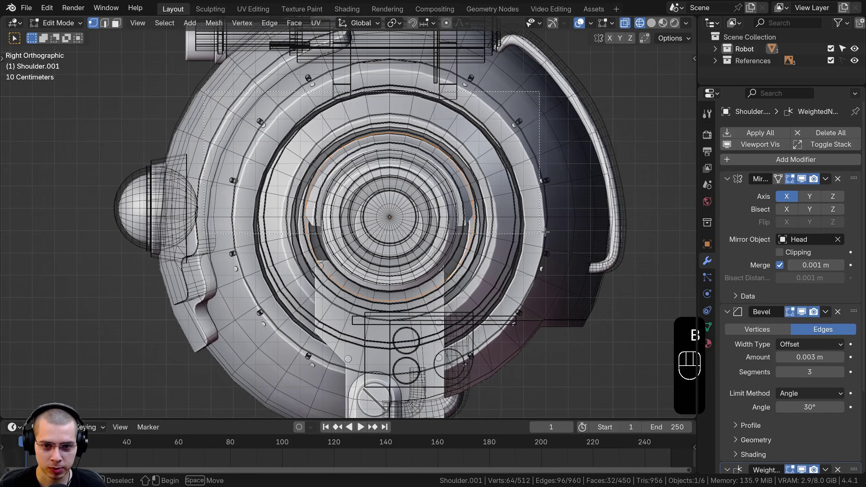
middle_drag(554, 228, 553, 227)
key(x)
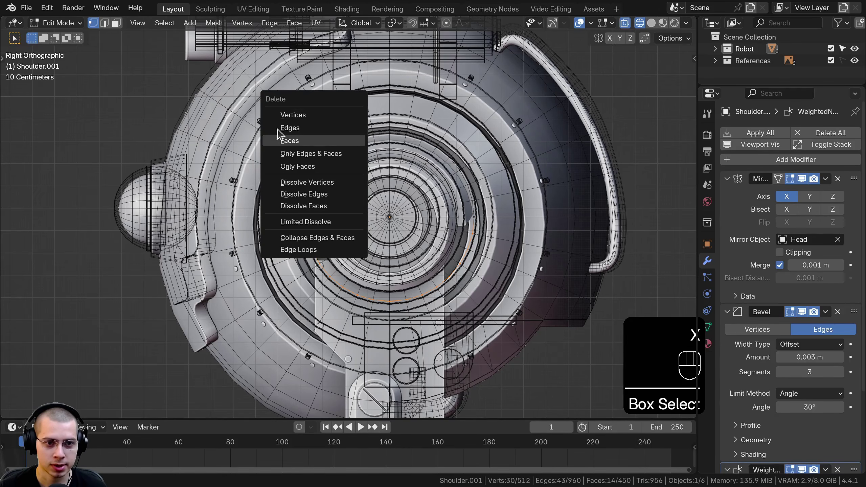
click(286, 115)
Step: Select the half ring above the upper-arm cylinder, extrude its faces in place and shrink them inward along the normals by about 0.06 m
key(z)
middle_drag(553, 145, 751, 153)
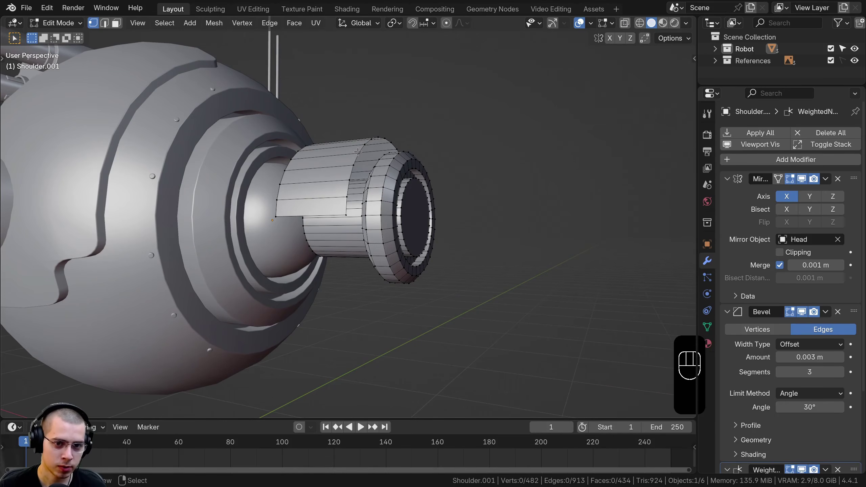
key(l)
shift+middle_drag(355, 154, 377, 191)
scroll(377, 191, up, 2)
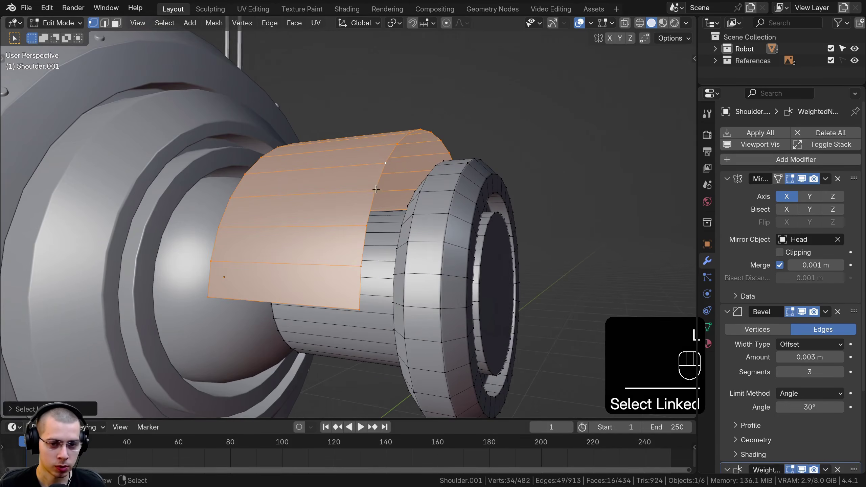
middle_drag(387, 155, 374, 200)
key(e)
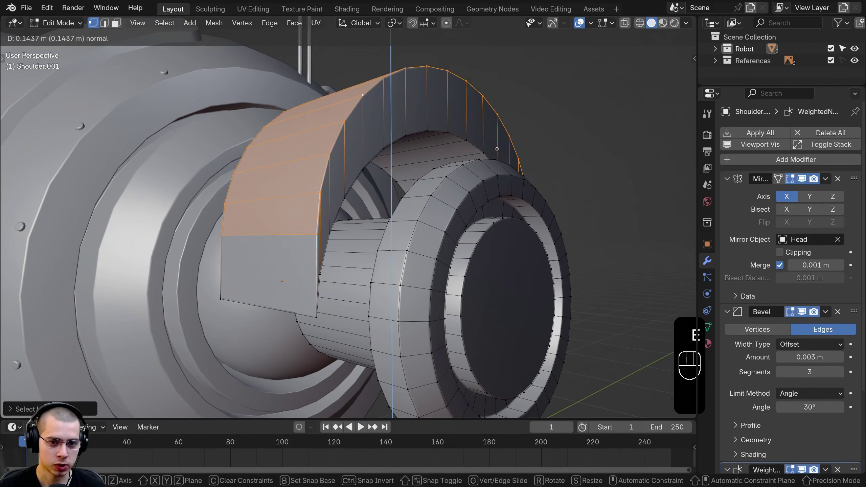
right_click(490, 126)
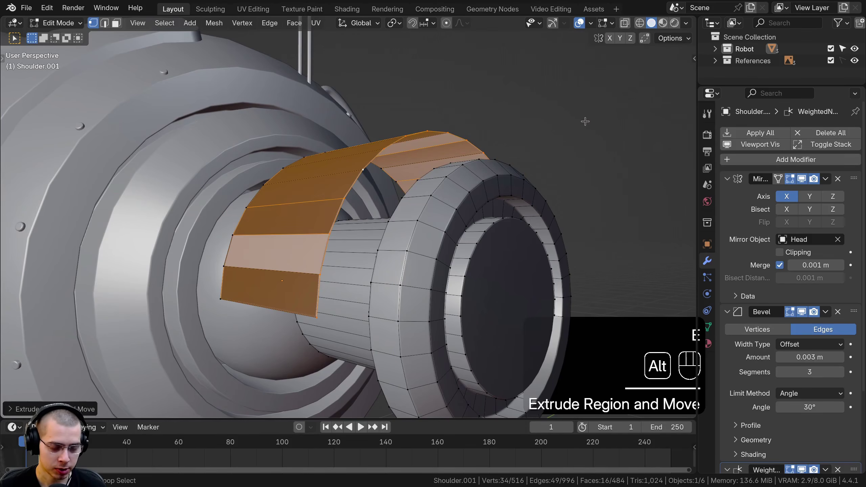
key(alt+s)
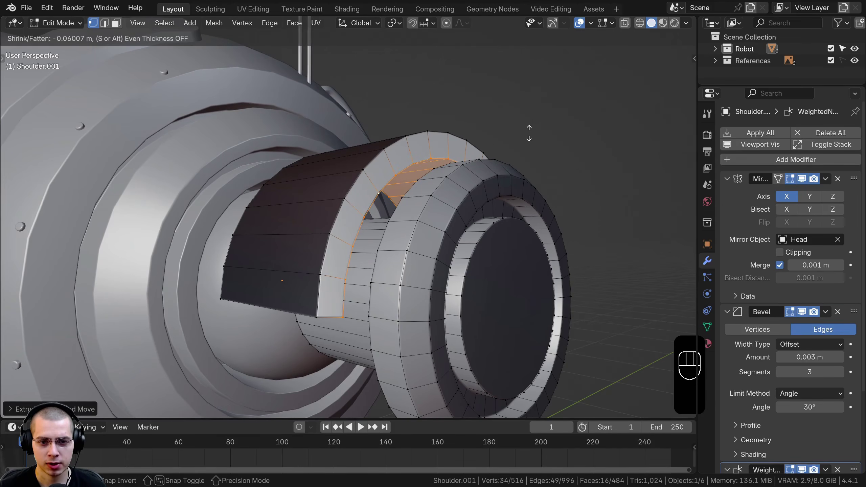
right_click(529, 135)
key(ctrl+z)
key(alt+a)
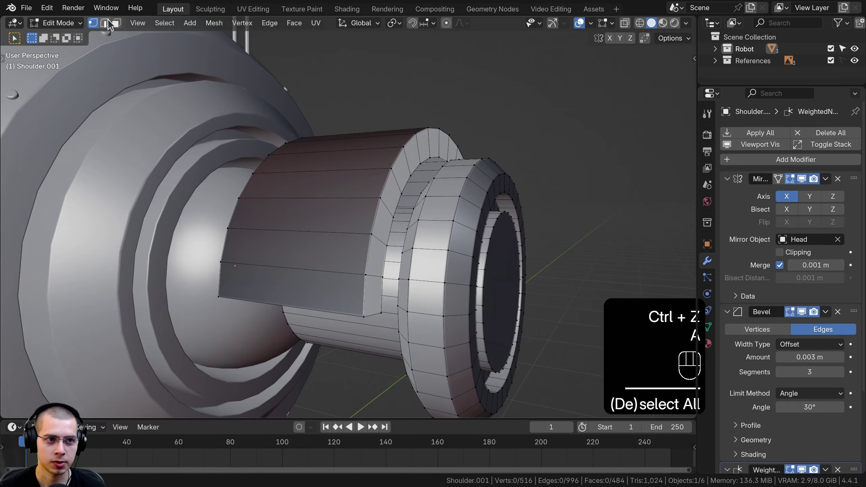
Step: Select the half-ring cover's outer rim edges and its outer lower edges and bevel them about 0.026 m with one segment
alt+click(387, 183)
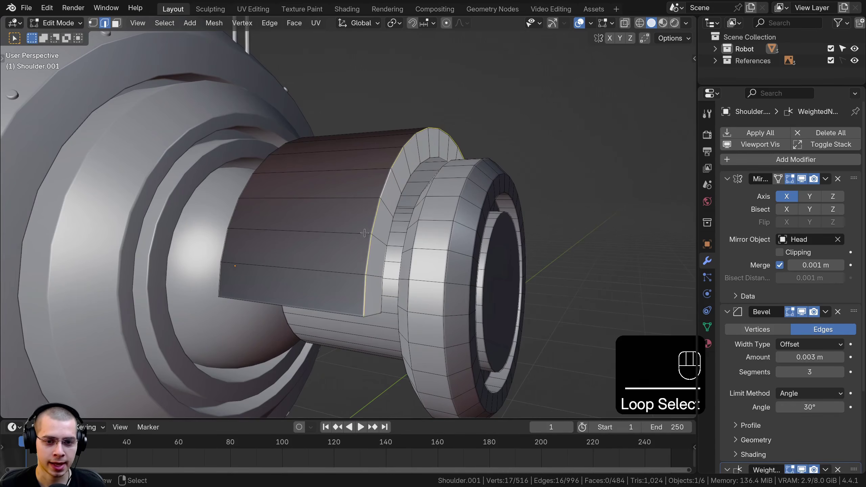
middle_drag(382, 186, 461, 161)
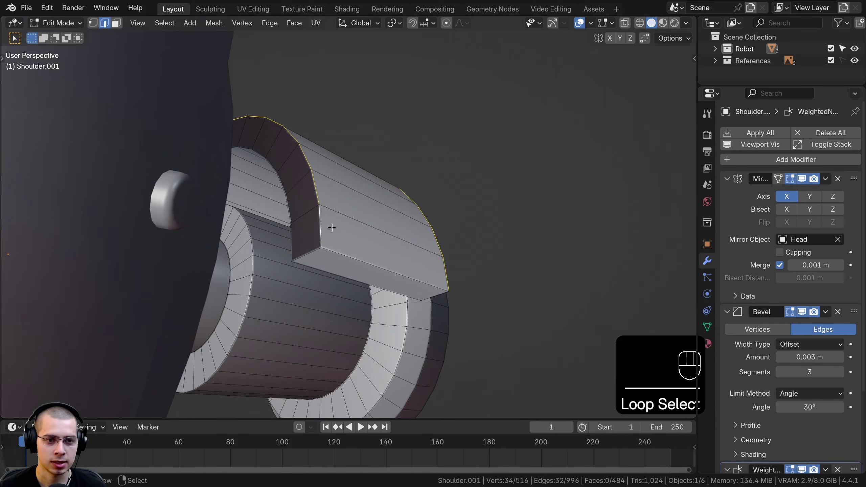
middle_drag(365, 263, 452, 236)
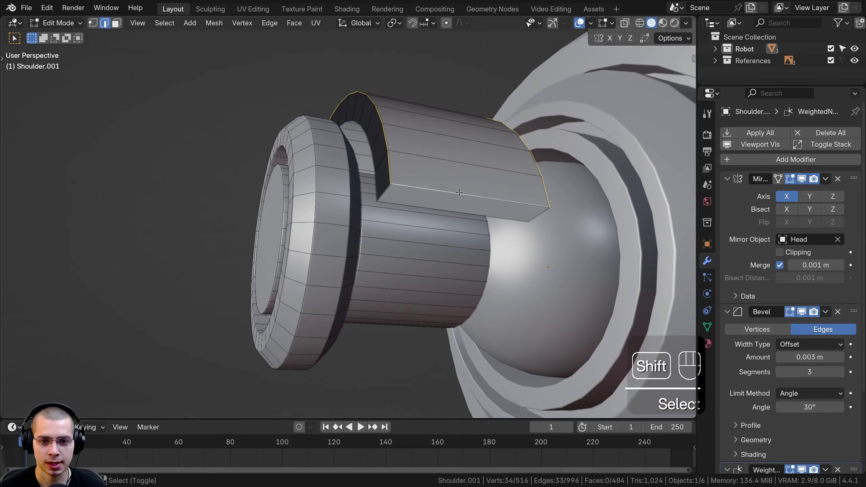
middle_drag(430, 195, 590, 254)
key(z)
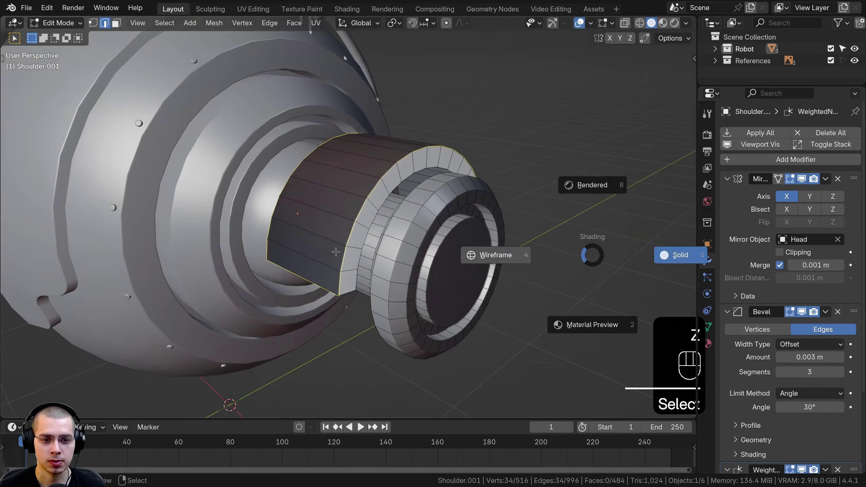
click(334, 300)
key(z)
click(571, 251)
scroll(579, 216, up, 3)
key(ctrl+b)
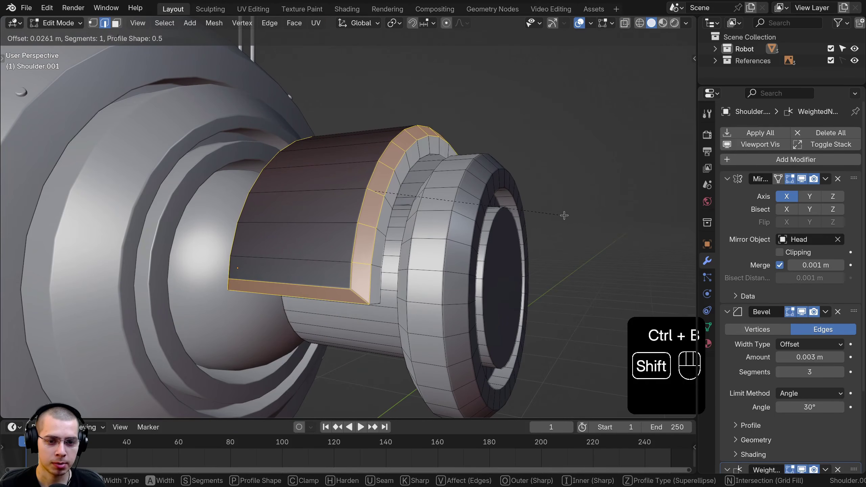
click(574, 216)
Step: Select the entire arm mesh and recalculate its normals to face outside
middle_drag(382, 191, 471, 189)
key(a)
key(a)
key(shift+n)
key(Tab)
key(Tab)
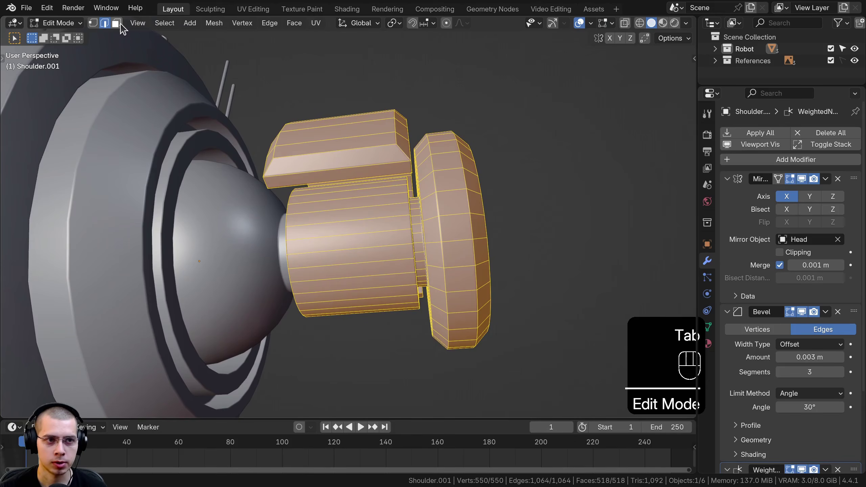
Step: Duplicate the upper-arm cylinder's loop of side faces in place and rotate the copy 90 degrees around Y
click(116, 23)
alt+click(377, 205)
shift+middle_drag(377, 205, 375, 168)
key(shift+d)
right_click(443, 198)
key(r)
key(z)
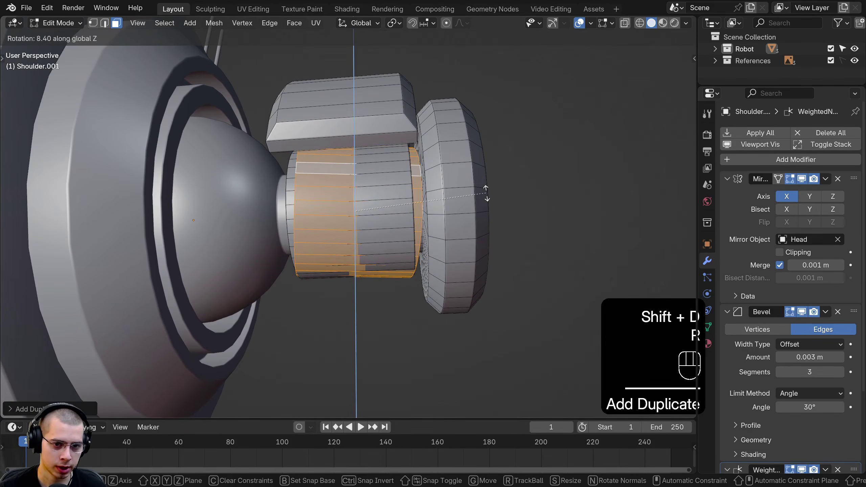
key(x)
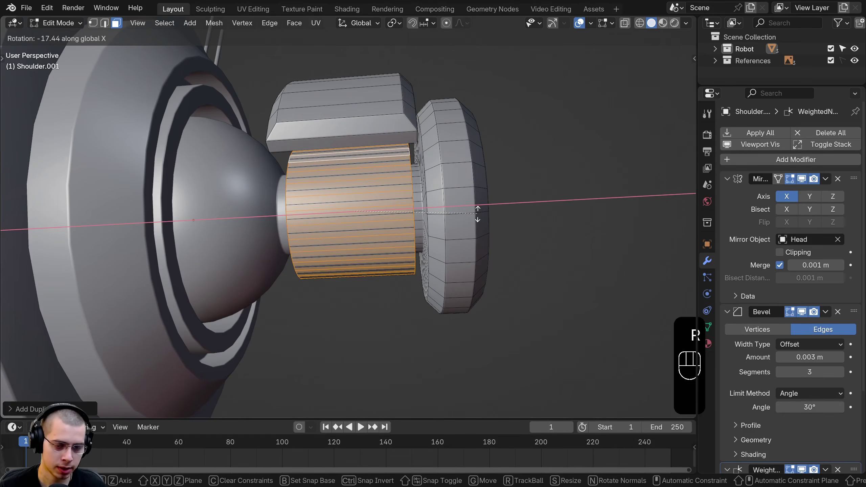
text(y90)
click(477, 211)
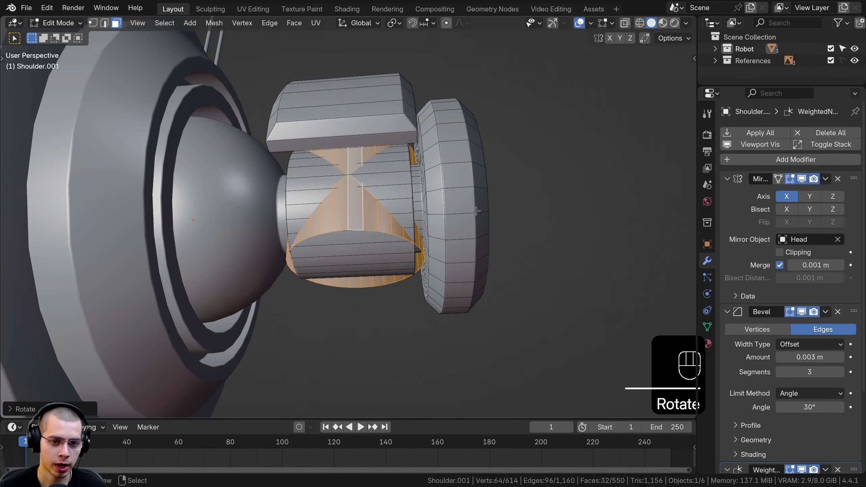
Step: In front wireframe view, shrink the rotated copy to the width of the reference piston and move it down along Z between the arm bars
key(KP_1)
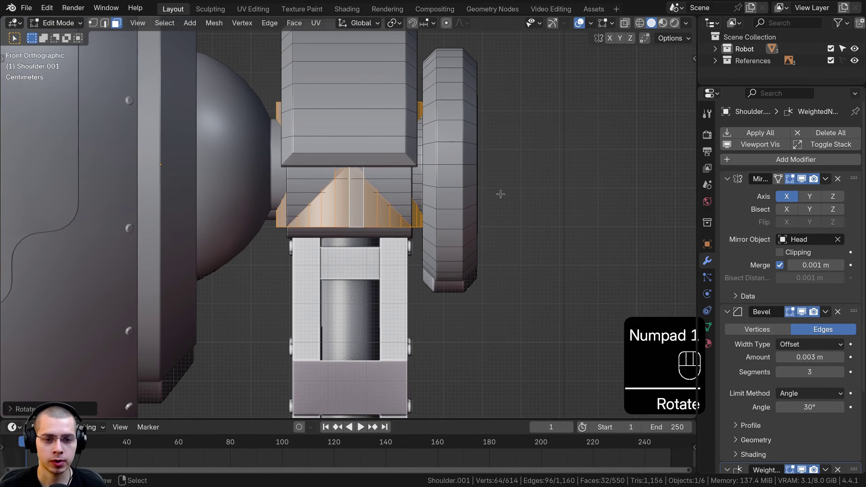
key(z)
shift+middle_drag(205, 188, 248, 158)
key(s)
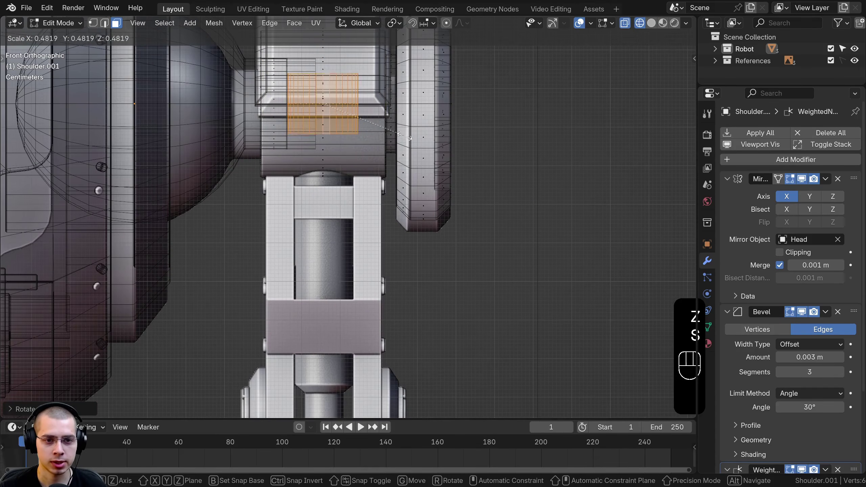
click(387, 144)
key(g)
key(z)
click(386, 254)
key(s)
click(386, 245)
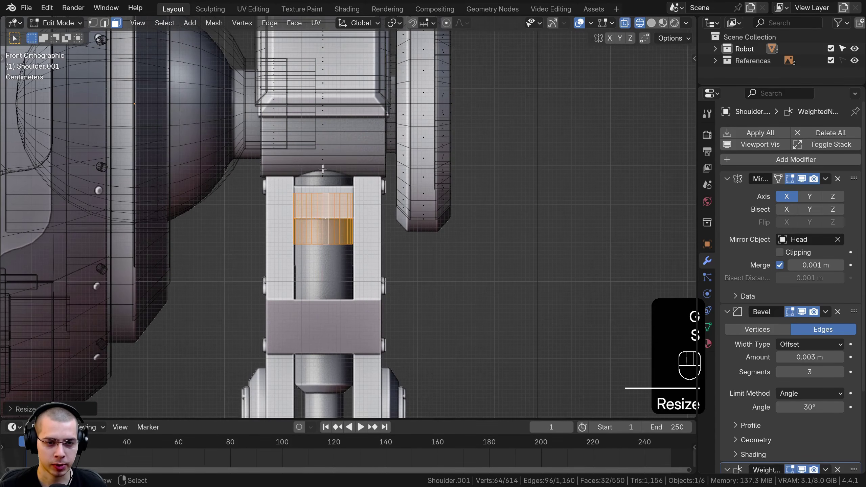
Step: Move the piston cylinder further down and stretch it along Z by a factor of about 2.3
shift+middle_drag(357, 288, 354, 215)
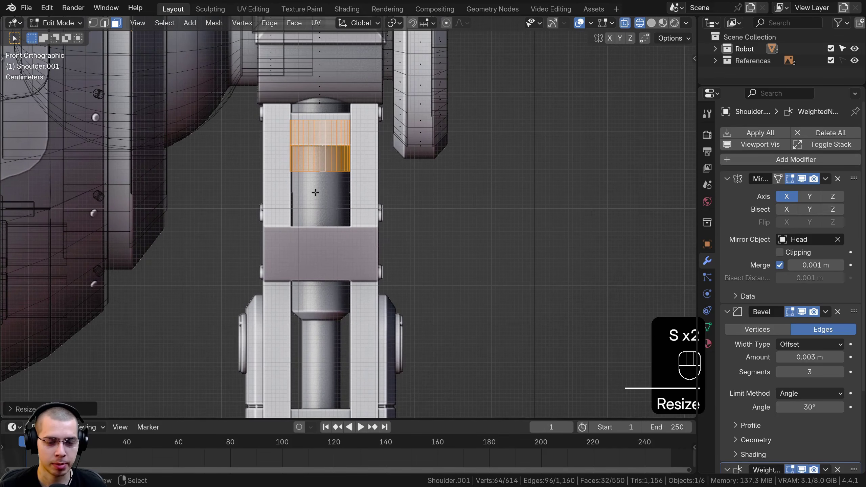
shift+middle_drag(316, 193, 318, 182)
key(g)
click(333, 225)
key(s)
key(z)
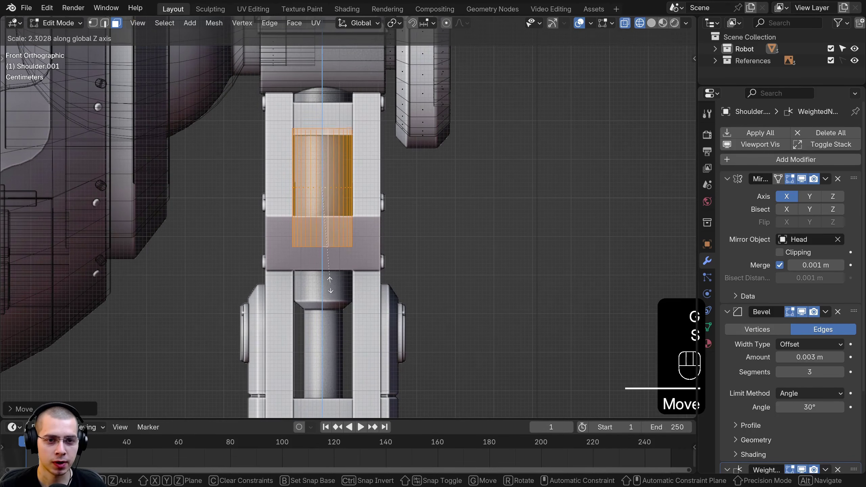
click(330, 286)
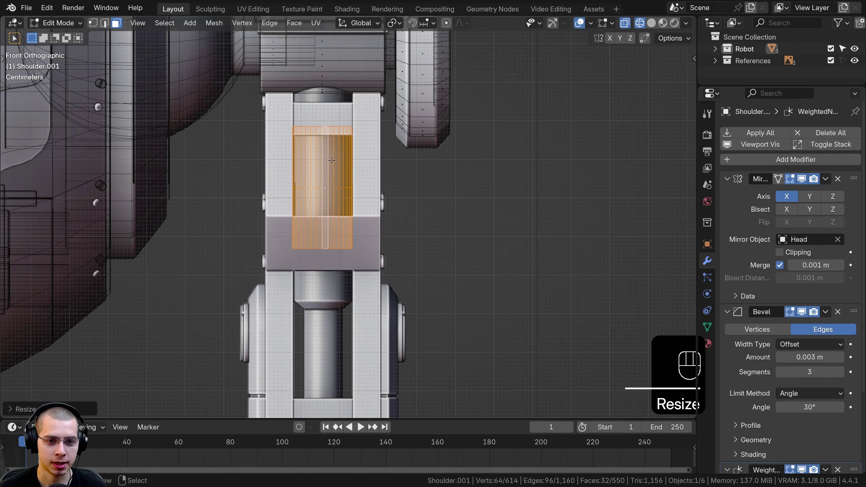
Step: Stretch the piston cylinder along Z again and shift it vertically so its lower end meets the start of the reference taper
key(s)
key(z)
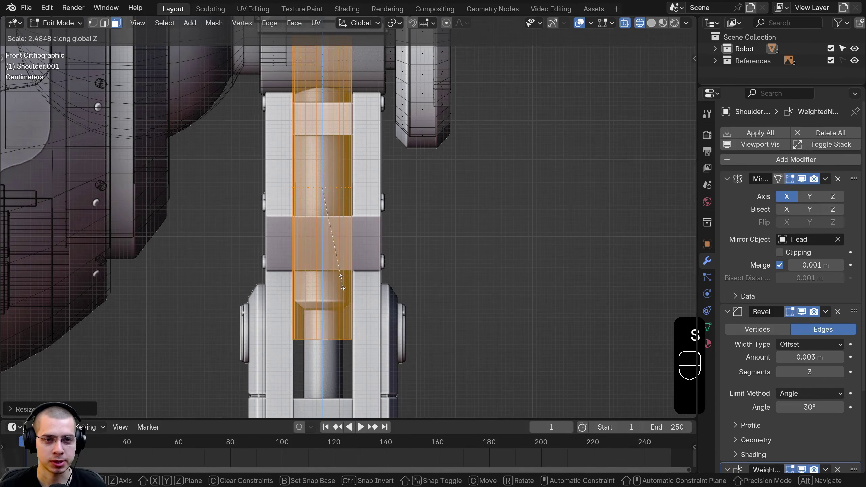
click(344, 260)
key(g)
key(z)
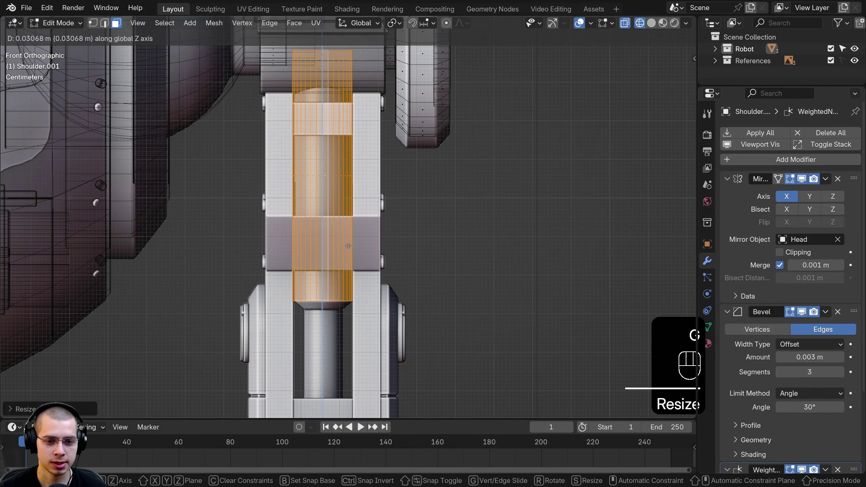
click(347, 255)
Step: Box-select the piston cylinder's bottom vertices, extrude them down and scale them to about 0.63 to form the taper
key(1)
shift+middle_drag(351, 299, 347, 239)
scroll(345, 241, up, 3)
key(a)
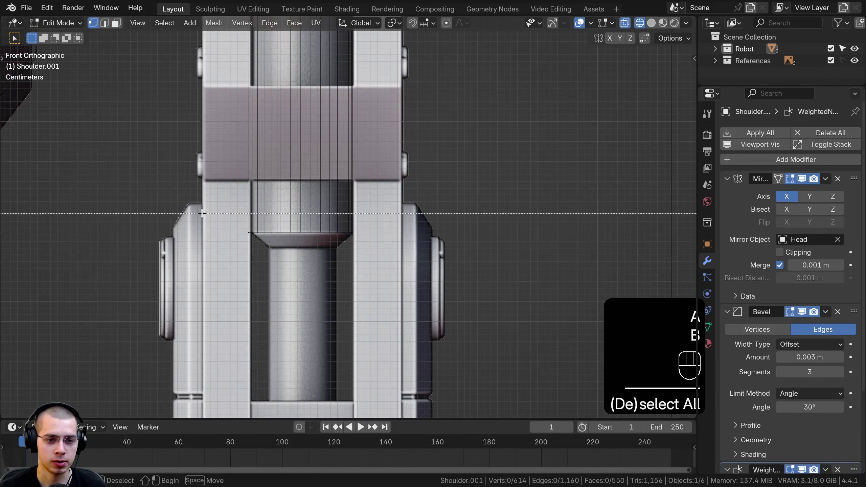
drag(202, 214, 576, 291)
scroll(259, 231, up, 4)
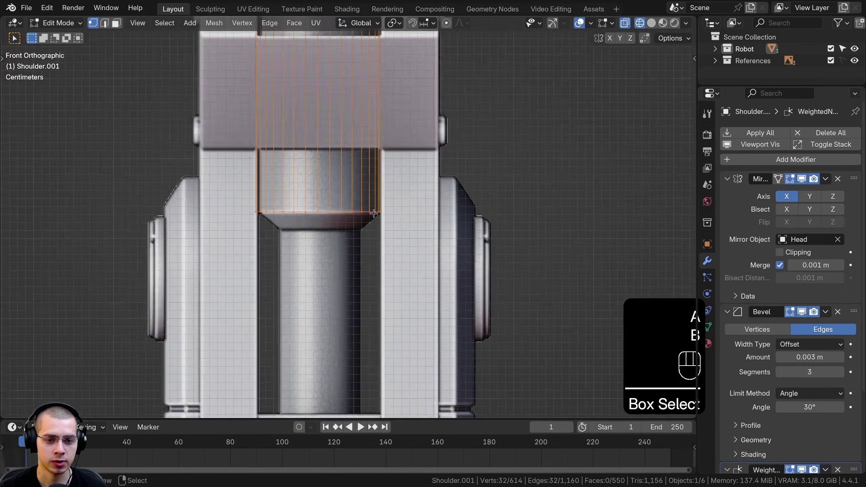
key(e)
key(s)
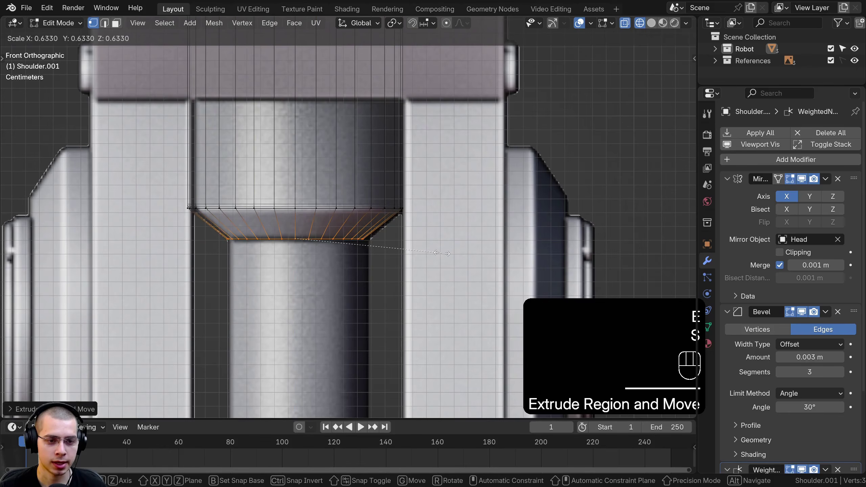
click(434, 252)
Step: Fine-tune the taper end to the thin rod's width and extrude it down along Z to the top of the lower sleeve
scroll(409, 252, down, 6)
shift+middle_drag(371, 245, 371, 139)
key(s)
click(374, 143)
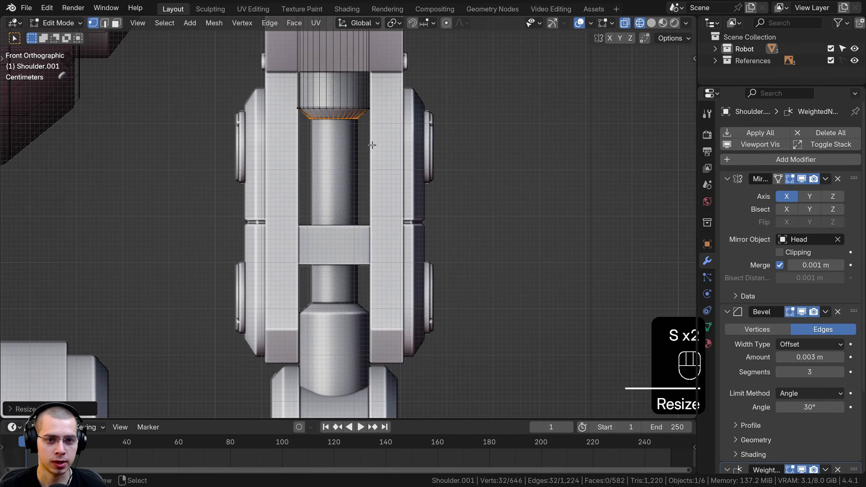
key(e)
key(z)
click(373, 322)
Step: Extrude the rod's lower end, widen it about 1.5 times and lower it along Z to match the sleeve's sloped shoulder
scroll(392, 269, up, 3)
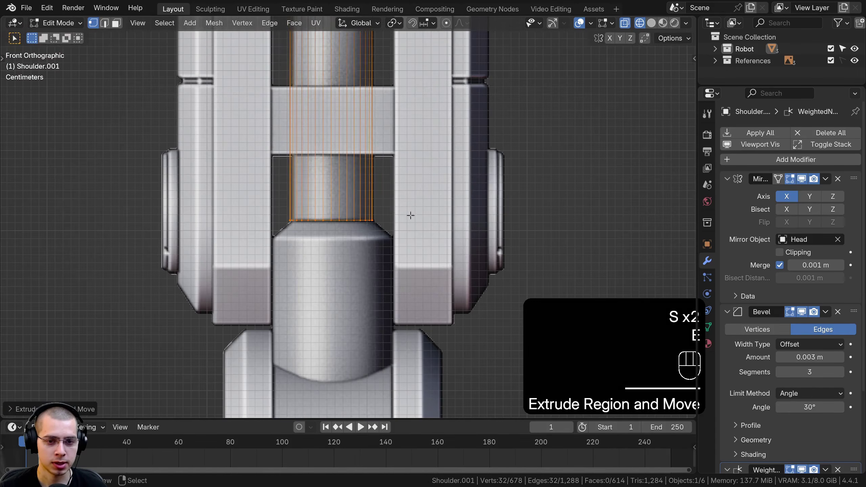
key(e)
key(s)
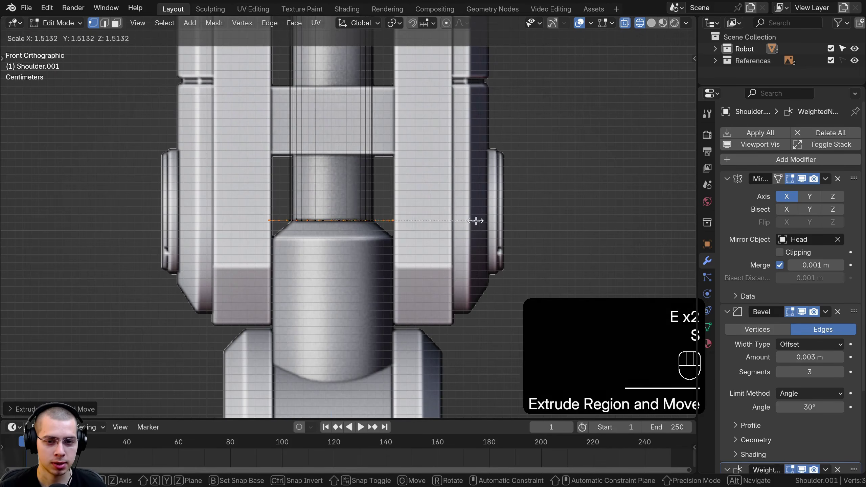
click(475, 221)
key(g)
key(z)
click(420, 236)
key(s)
click(418, 235)
Step: Extrude the sleeve's edge loop straight down along Z past the curved reference end into the elbow joint
shift+middle_drag(418, 236, 418, 206)
key(e)
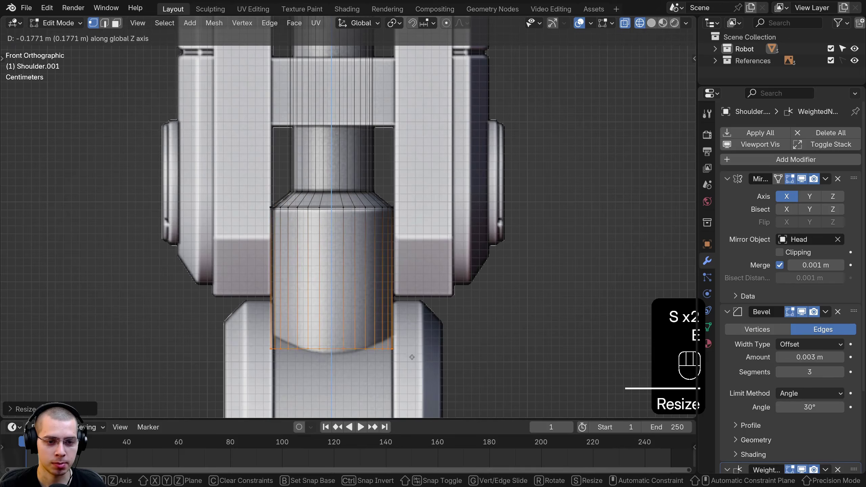
click(411, 366)
key(ctrl+z)
click(352, 325)
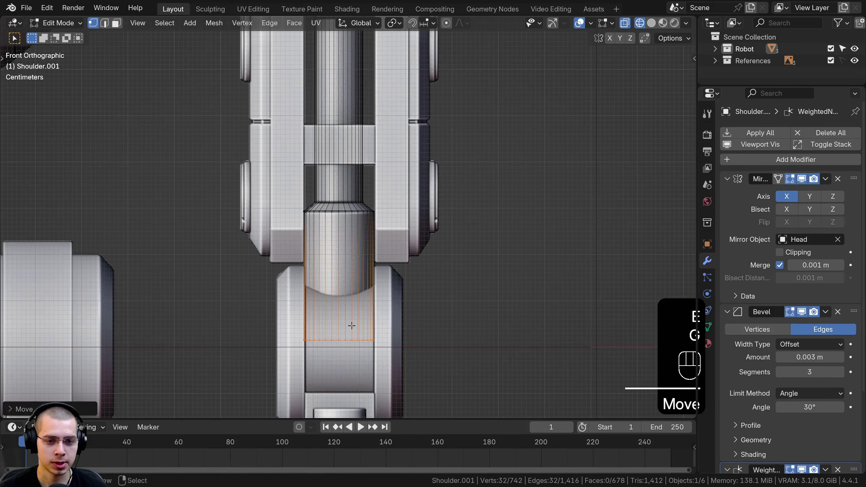
Step: Examine the finished piston and arm cover in solid shading from an angled view
scroll(352, 325, down, 4)
key(z)
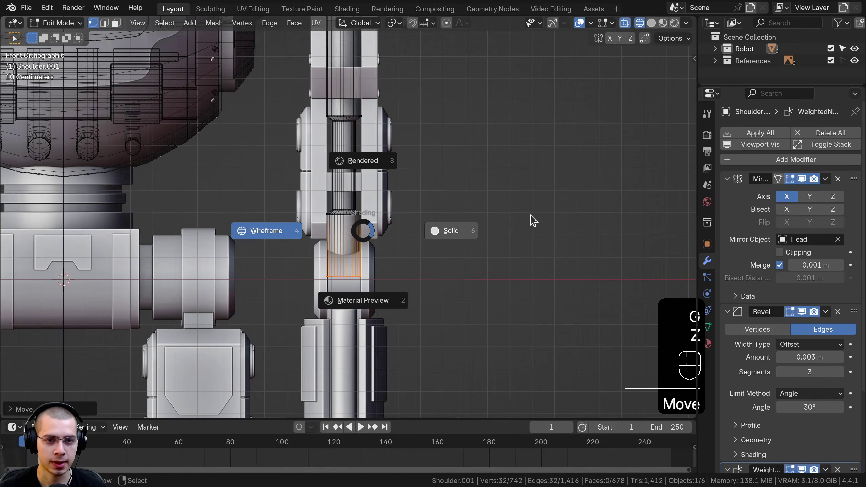
click(532, 220)
middle_drag(497, 215, 437, 259)
key(Tab)
shift+middle_drag(436, 260, 441, 236)
key(Tab)
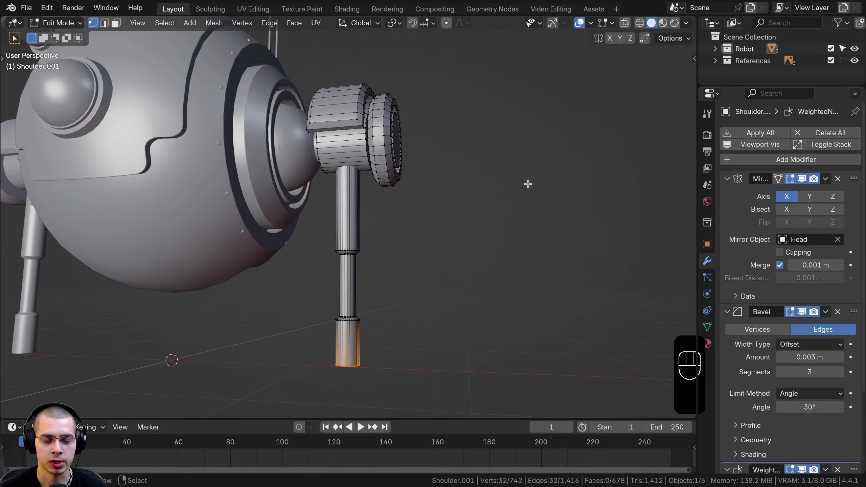
Step: Leave Edit Mode, switch to front view, reset the 3D cursor to the world origin and frame the whole robot
key(Tab)
key(KP_1)
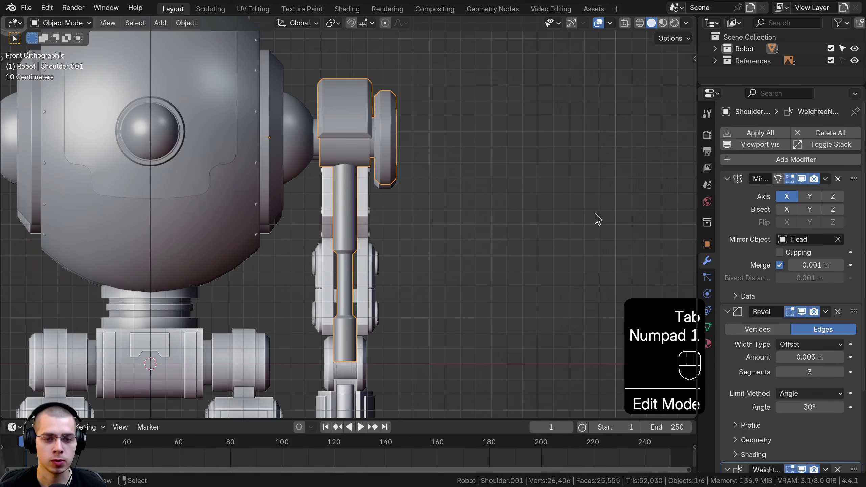
key(shift+a)
key(shift+c)
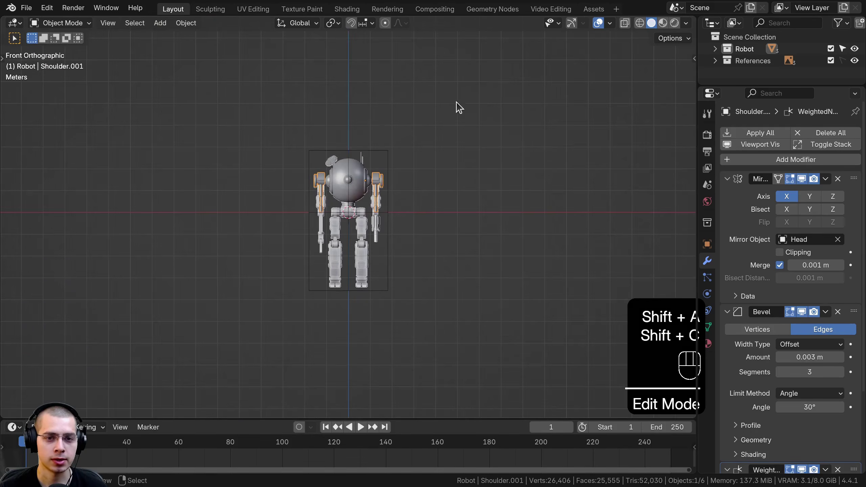
Step: Add a cube, move it beside the robot's arm, switch to wireframe shading and scale it down near the elbow
key(shift+a)
mouse_move(390, 102)
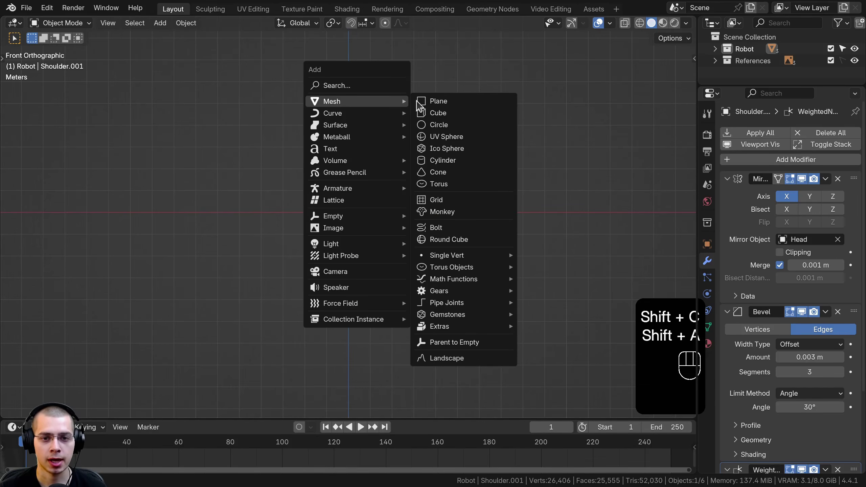
click(419, 112)
scroll(335, 217, up, 8)
key(g)
click(511, 198)
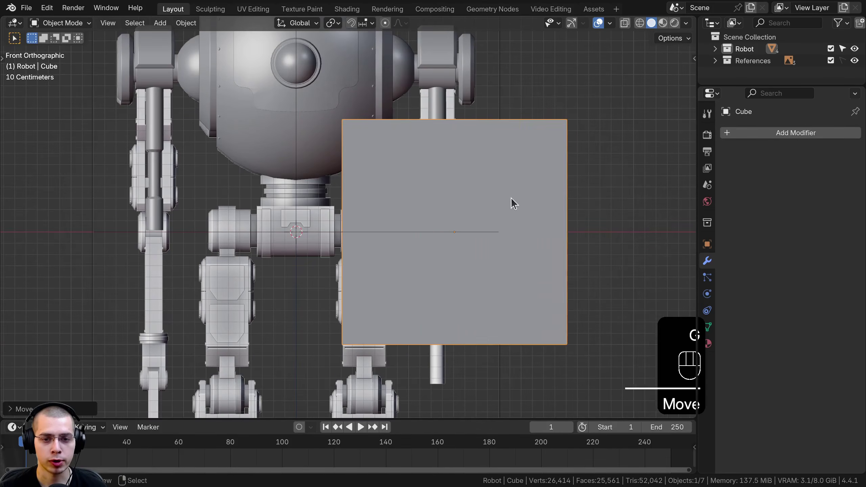
key(z)
click(413, 228)
scroll(597, 246, up, 3)
key(s)
click(404, 282)
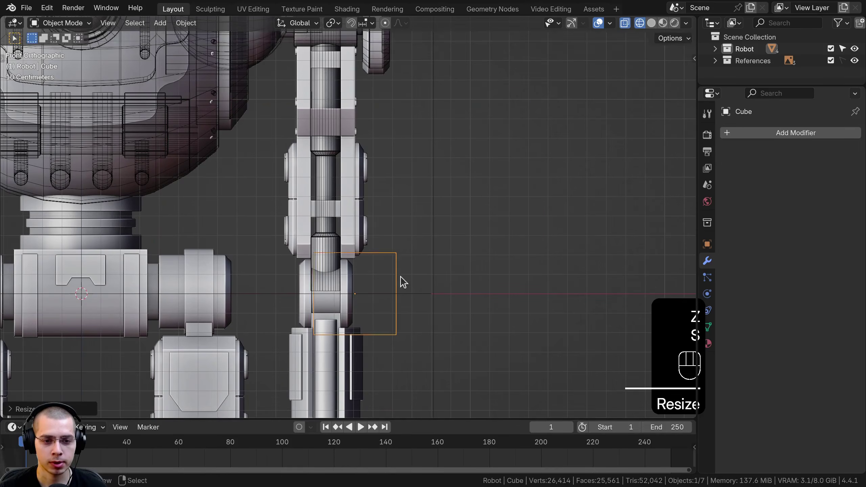
Step: Move the cube onto the upper-arm piston rod, shrink it to fit inside the rod's width and centre it
key(g)
click(368, 171)
scroll(374, 192, up, 7)
shift+middle_drag(386, 221, 452, 298)
scroll(443, 273, up, 3)
key(g)
click(391, 192)
scroll(478, 209, up, 3)
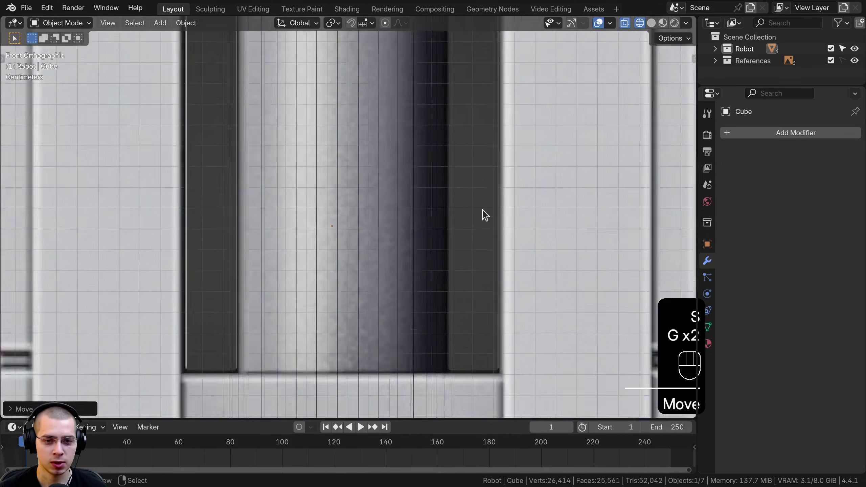
scroll(486, 215, up, 1)
key(s)
click(357, 230)
key(g)
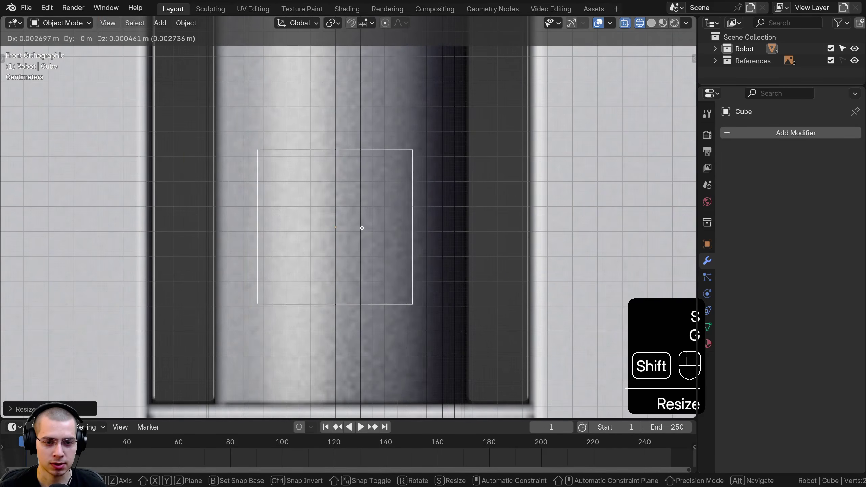
click(362, 228)
Step: Raise the small cube along Z to the middle of the thin rod section between the arm's side plates
scroll(343, 147, down, 10)
scroll(340, 205, down, 1)
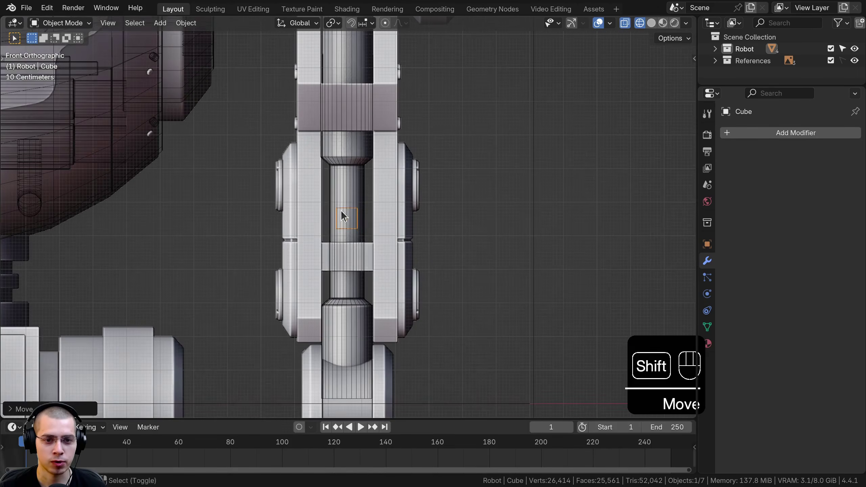
shift+middle_drag(342, 210, 342, 219)
scroll(345, 174, up, 5)
shift+middle_drag(346, 174, 348, 263)
scroll(351, 269, down, 2)
key(g)
middle_drag(353, 272, 353, 263)
click(354, 260)
scroll(355, 258, down, 3)
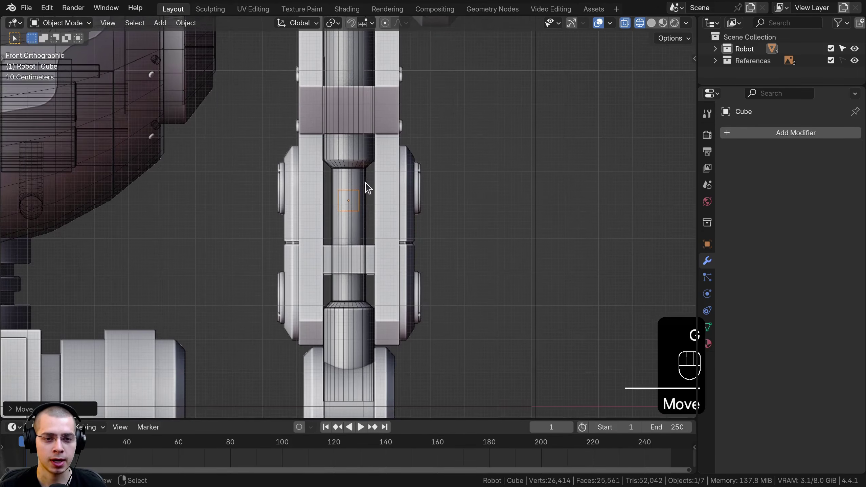
Step: In Edit Mode, move the cube's whole mesh along X onto the outer arm plate, keeping the origin on the rod
key(Tab)
key(a)
key(a)
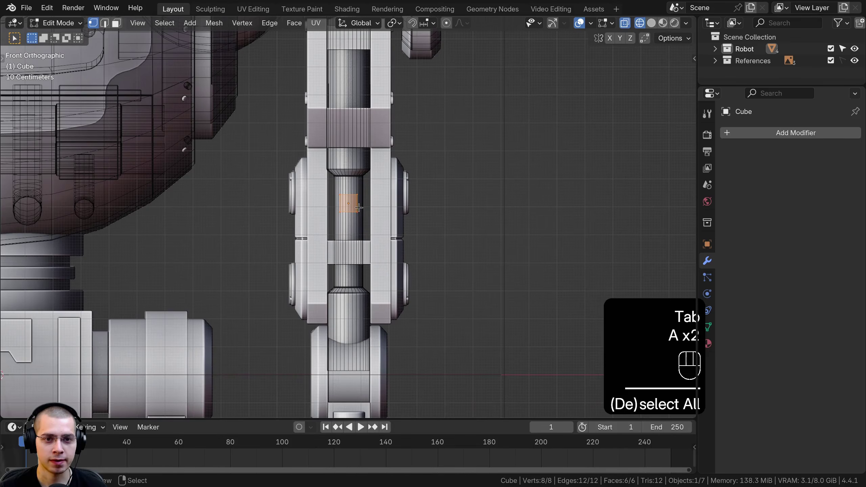
key(g)
middle_drag(361, 207, 442, 204)
shift+middle_drag(383, 213, 384, 215)
scroll(384, 216, up, 5)
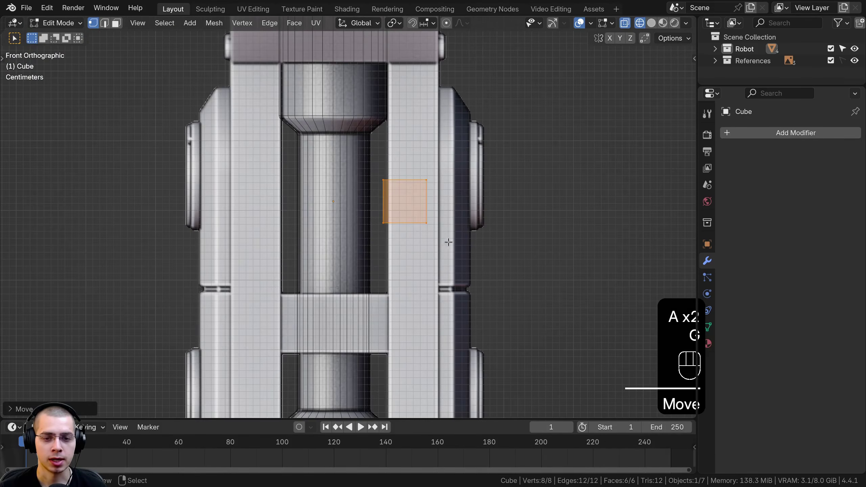
Step: Scale the mesh along X and shift it along X to fit the outer arm plate's width
key(s)
key(x)
click(462, 240)
key(g)
key(x)
click(471, 239)
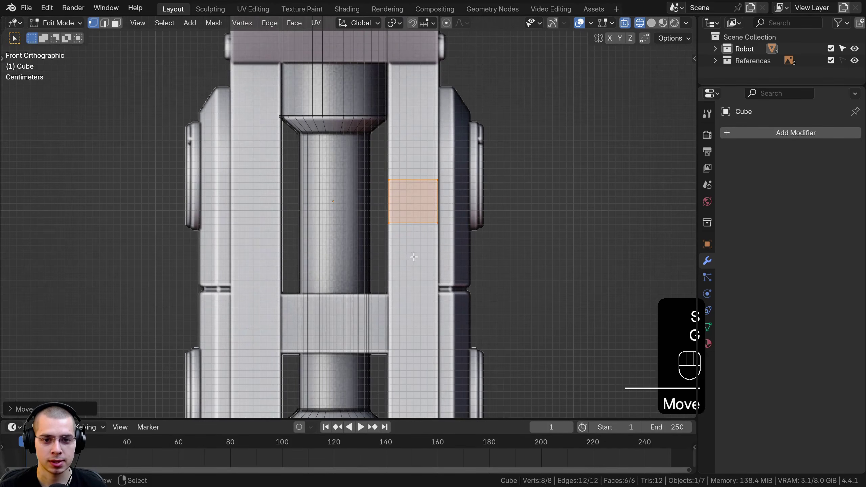
Step: Stretch the mesh along Z to cover most of the arm plate's height
scroll(414, 257, down, 3)
shift+middle_drag(396, 249, 393, 215)
scroll(389, 211, down, 1)
key(s)
key(z)
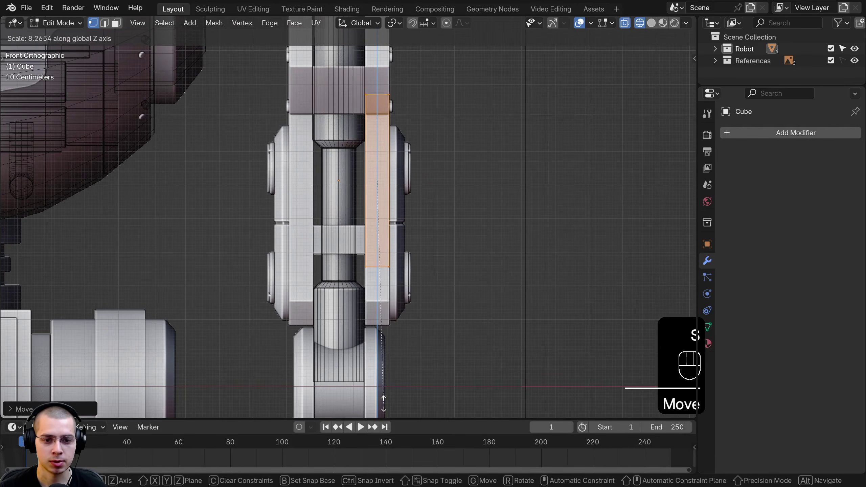
click(399, 86)
Step: Raise the mesh's upper vertices along Z to the top of the arm plate beneath the shoulder
scroll(399, 90, down, 3)
shift+middle_drag(398, 93, 398, 116)
key(a)
drag(343, 131, 413, 164)
shift+middle_drag(414, 165, 411, 209)
scroll(415, 224, up, 2)
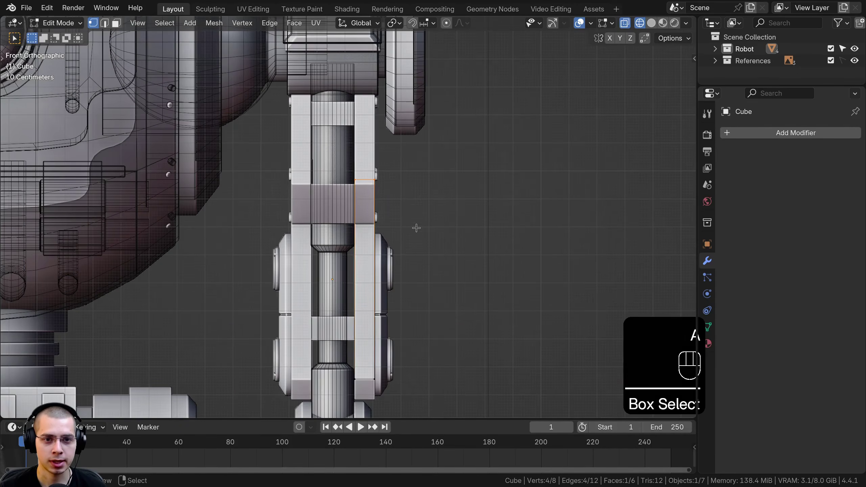
key(g)
key(z)
click(411, 145)
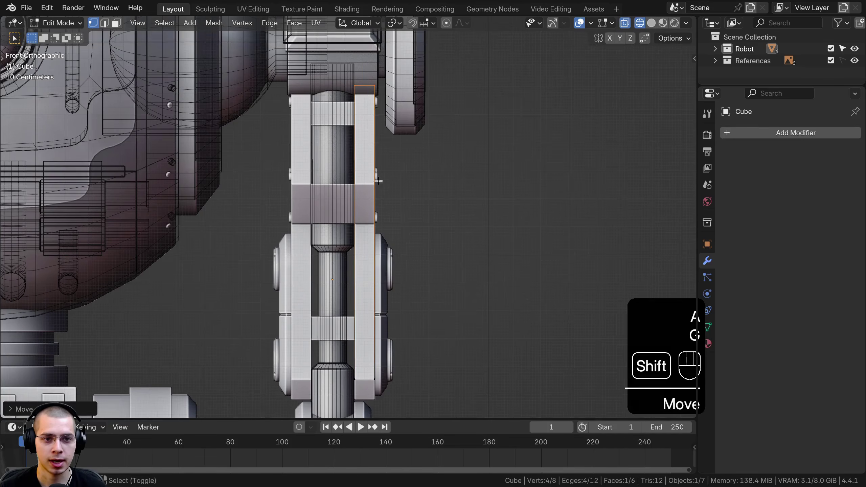
Step: Lower the mesh's bottom vertices along Z to the arm plate's lower end above the elbow joint
shift+middle_drag(409, 259, 413, 162)
key(a)
drag(341, 262, 418, 301)
shift+middle_drag(432, 270, 411, 108)
scroll(408, 104, up, 3)
key(g)
key(z)
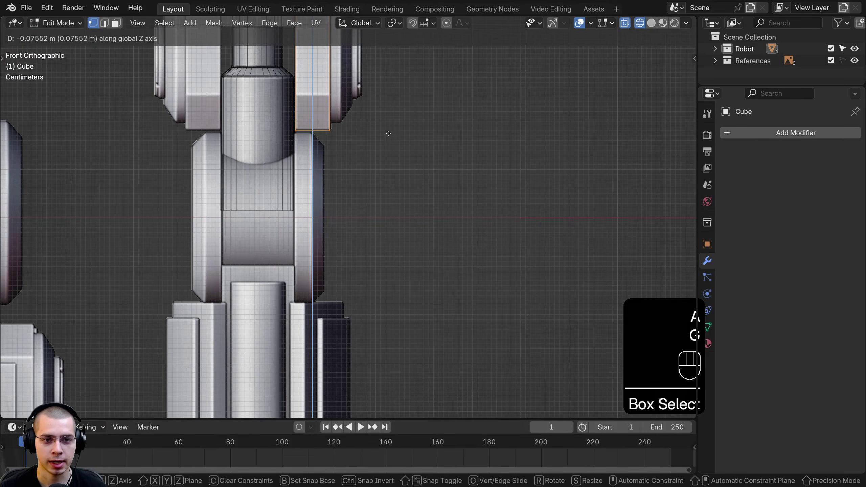
click(389, 133)
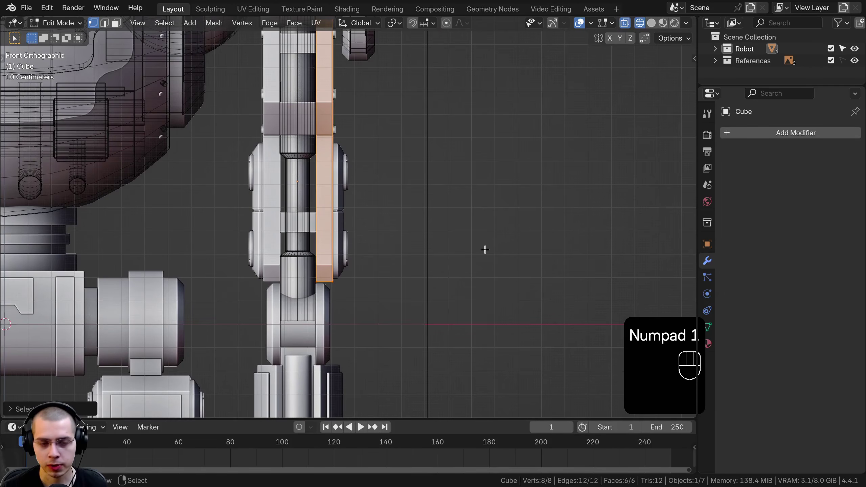
Step: In right side view, scale the whole plate mesh about 7.85 times along Y to meet the reference's rear edge
key(KP_3)
shift+middle_drag(475, 218, 461, 290)
key(a)
key(l)
shift+middle_drag(405, 212, 397, 244)
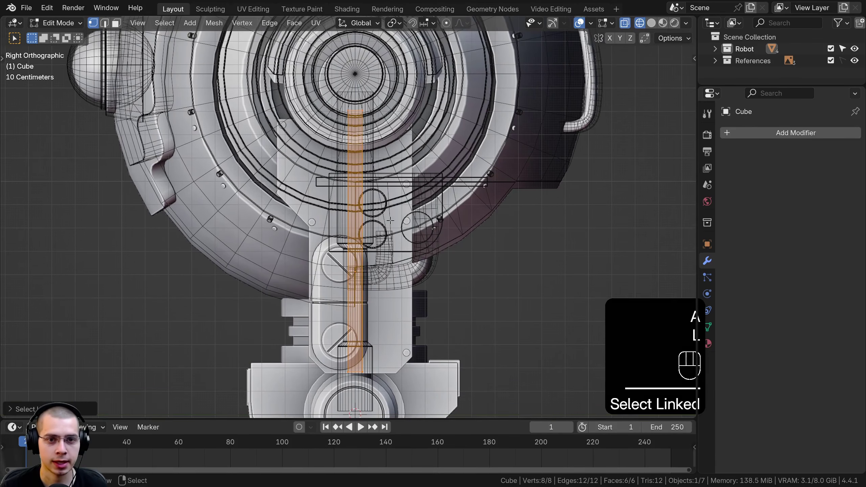
key(s)
key(y)
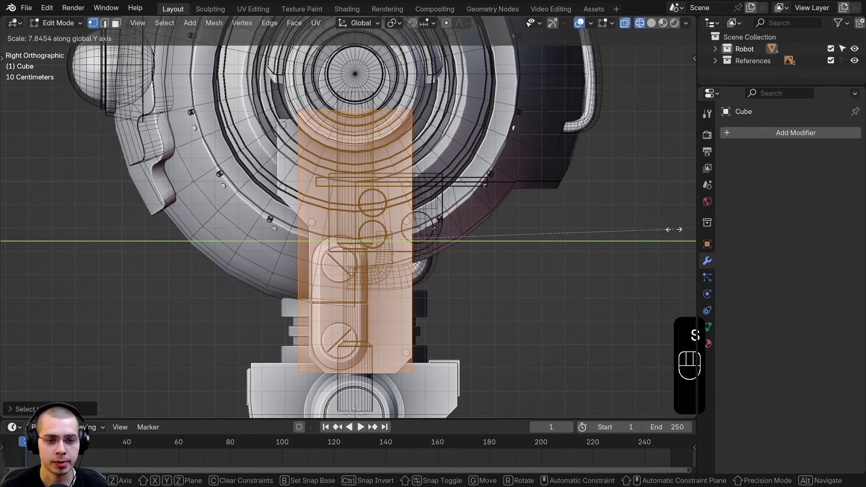
click(673, 229)
Step: Move the plate's front vertices about 0.046 m along Y to line up with the reference's lower front edge
key(a)
drag(322, 90, 222, 405)
key(g)
key(y)
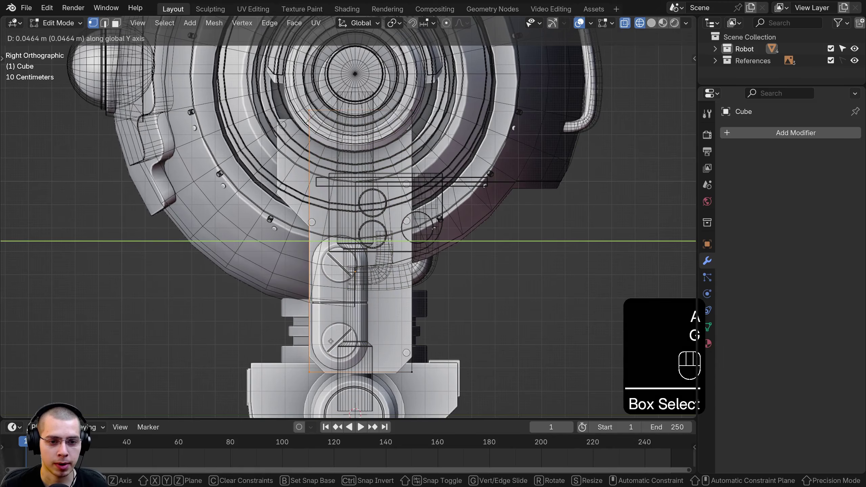
click(331, 341)
Step: Add two horizontal loop cuts across the plate at the upper and lower ends of the reference's slanted front corner
shift+middle_drag(325, 320, 322, 318)
key(ctrl+r)
click(323, 327)
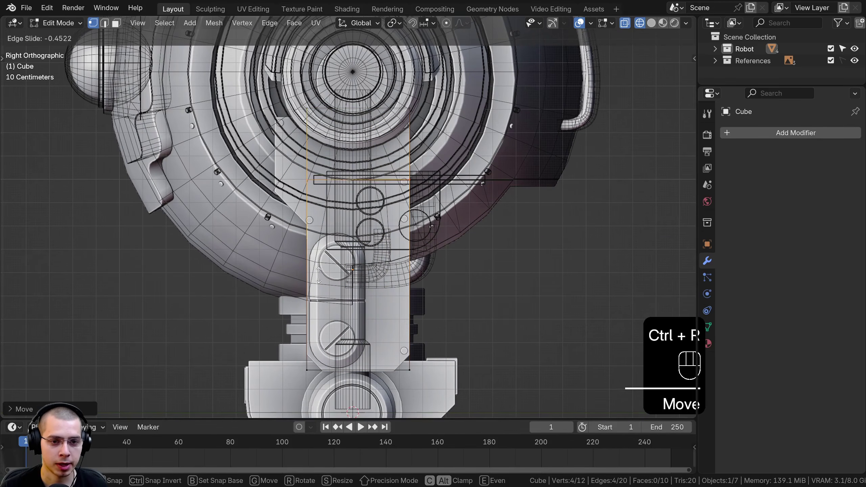
click(318, 281)
key(ctrl+r)
click(309, 275)
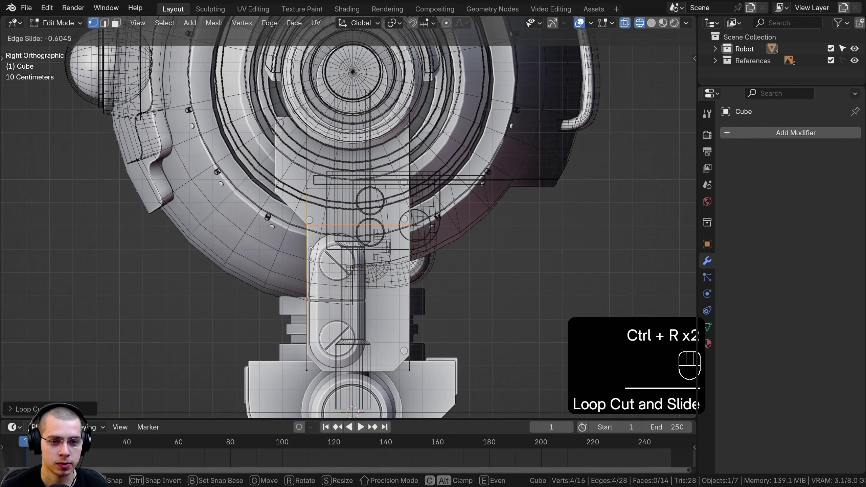
click(311, 254)
Step: Move the plate's upper front vertices about 0.14 m forward along Y to form the wider top with a slanted corner
shift+middle_drag(311, 256, 316, 303)
key(a)
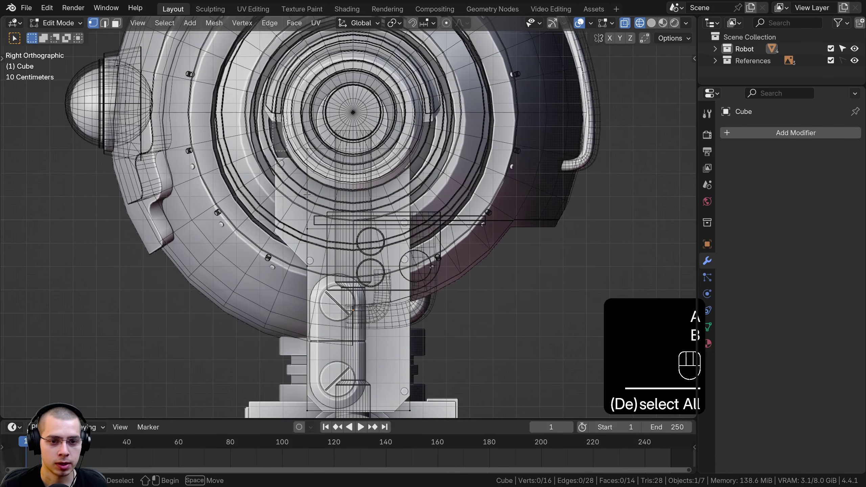
drag(307, 195, 332, 234)
scroll(336, 230, up, 3)
key(g)
key(y)
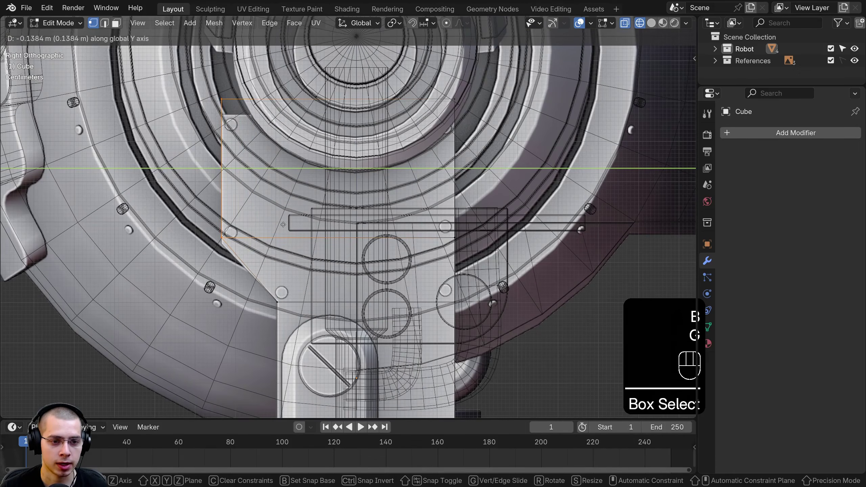
click(287, 224)
Step: Leave Edit Mode and examine the plate's shape and position on the robot in solid shading
scroll(323, 147, down, 8)
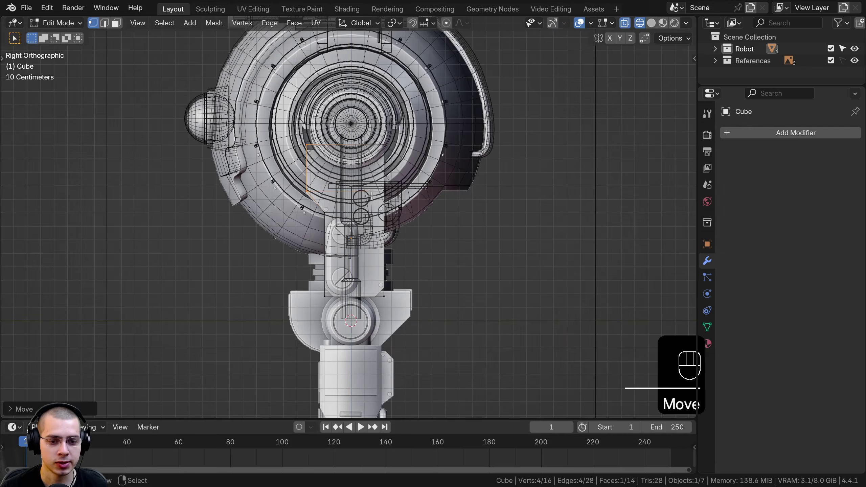
key(z)
key(Tab)
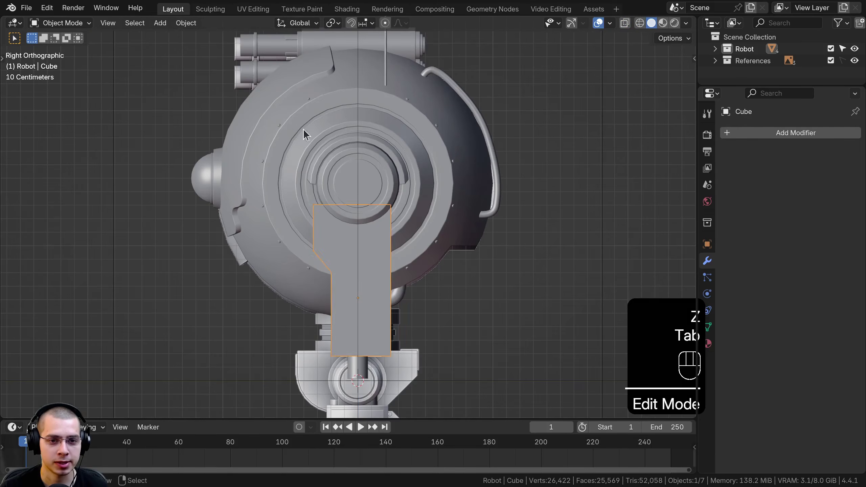
middle_drag(303, 129, 365, 150)
scroll(341, 157, down, 1)
shift+middle_drag(317, 171, 366, 162)
scroll(366, 164, down, 2)
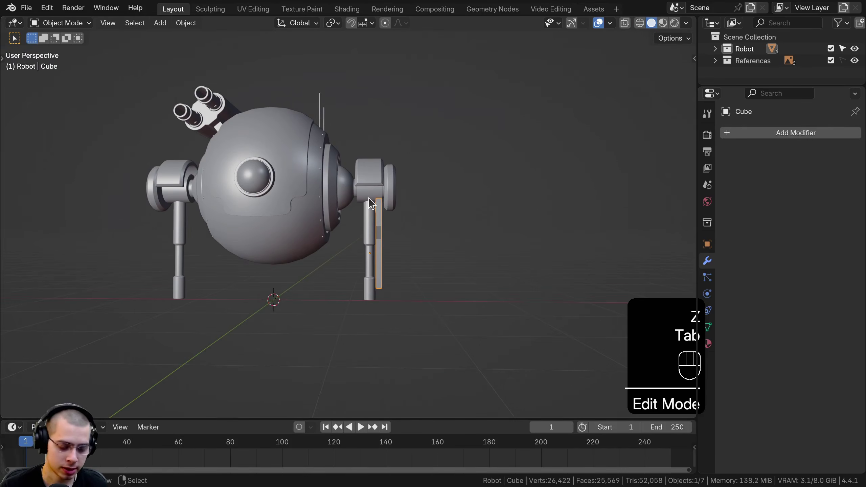
Step: Hide every object except the plate, then edit it in right side view with wireframe shading over the reference
key(ctrl+i)
key(h)
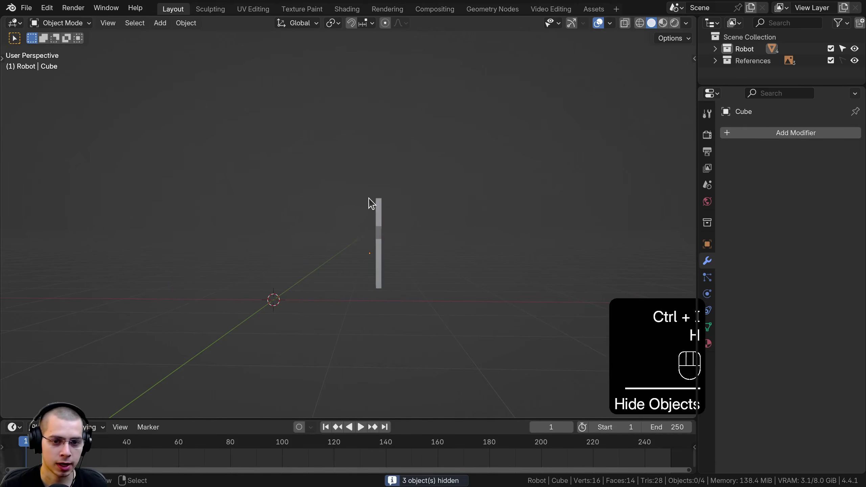
key(KP_3)
click(342, 220)
key(Tab)
scroll(376, 229, up, 4)
key(z)
shift+middle_drag(304, 245, 292, 210)
scroll(292, 211, up, 3)
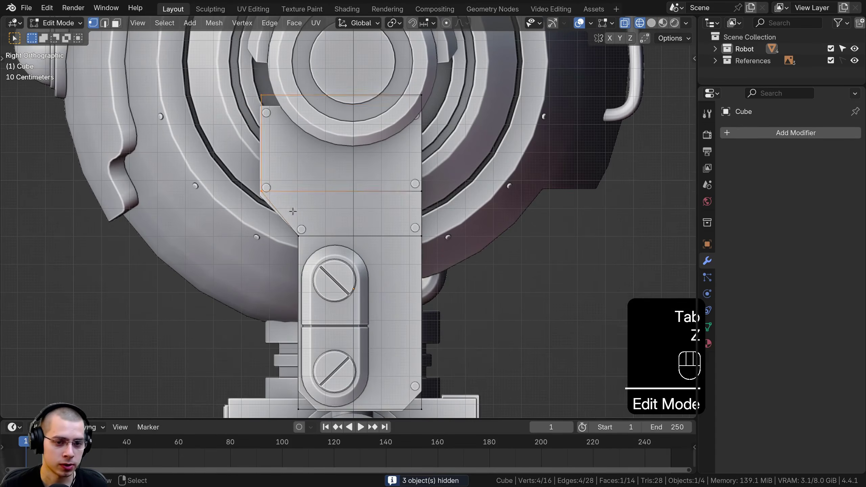
Step: Lower the plate's upper edge loop slightly along Z to match the start of the reference's slanted corner
key(a)
key(b)
drag(482, 196, 482, 197)
scroll(482, 197, up, 2)
key(g)
key(z)
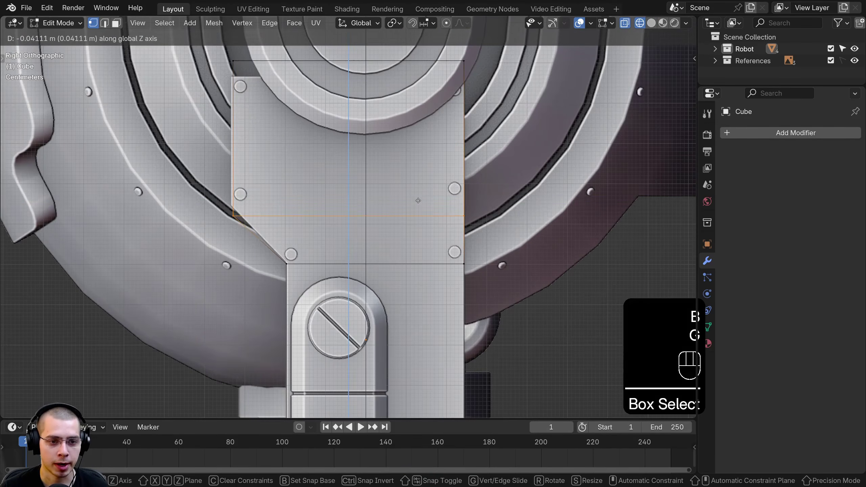
click(418, 194)
Step: Lower the plate's top vertices along Z towards the reference plate's upper edge
shift+middle_drag(418, 193, 425, 230)
key(a)
drag(231, 79, 481, 222)
key(g)
key(z)
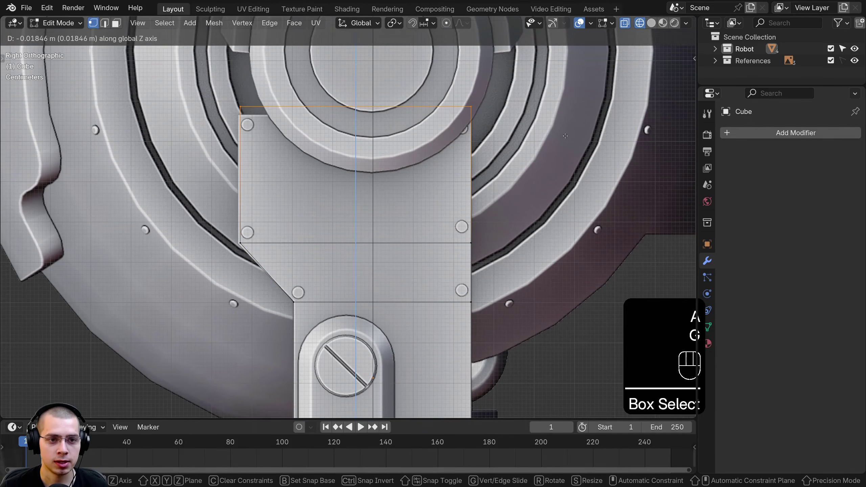
click(481, 229)
Step: Lower the plate's bottom vertices about 0.007 m along Z to match the reference's lower edge
scroll(481, 229, down, 3)
shift+middle_drag(482, 230, 426, 106)
key(a)
drag(269, 259, 473, 323)
key(g)
middle_drag(474, 323, 474, 329)
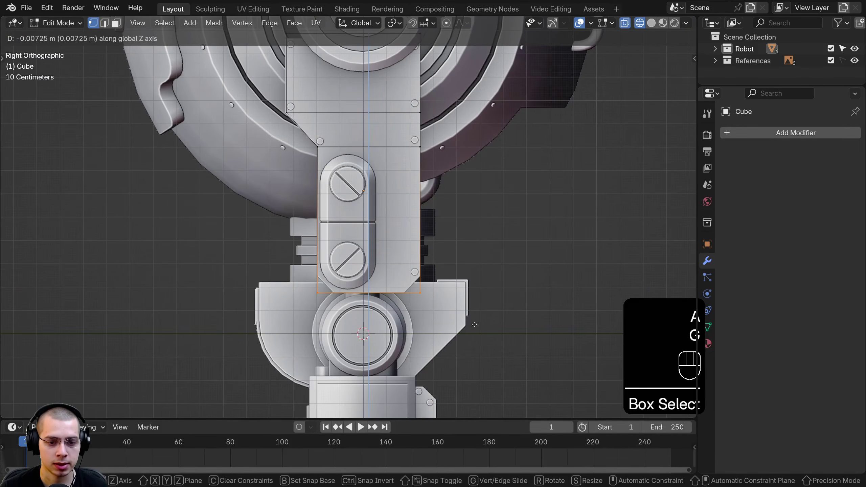
click(474, 325)
Step: Check the whole plate mesh against the arm reference in front view
scroll(412, 240, up, 2)
shift+middle_drag(412, 240, 411, 216)
key(KP_1)
scroll(517, 203, down, 1)
shift+middle_drag(516, 204, 510, 338)
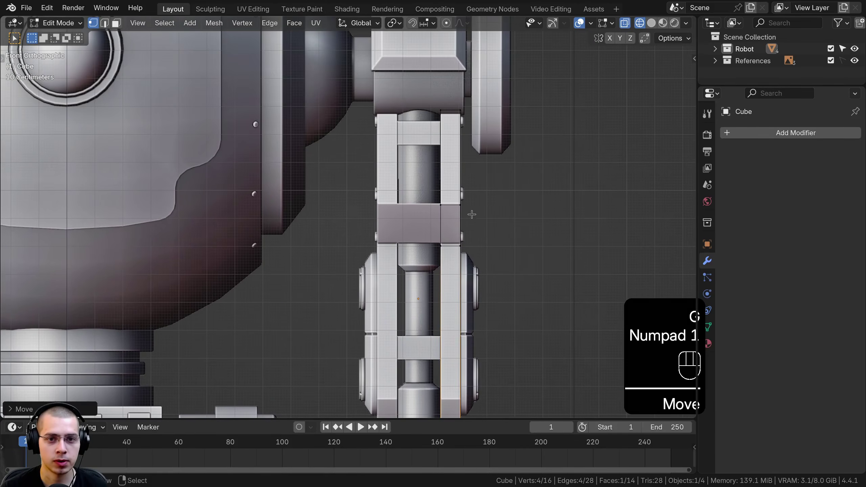
scroll(472, 215, down, 2)
key(a)
key(a)
shift+middle_drag(467, 216, 413, 189)
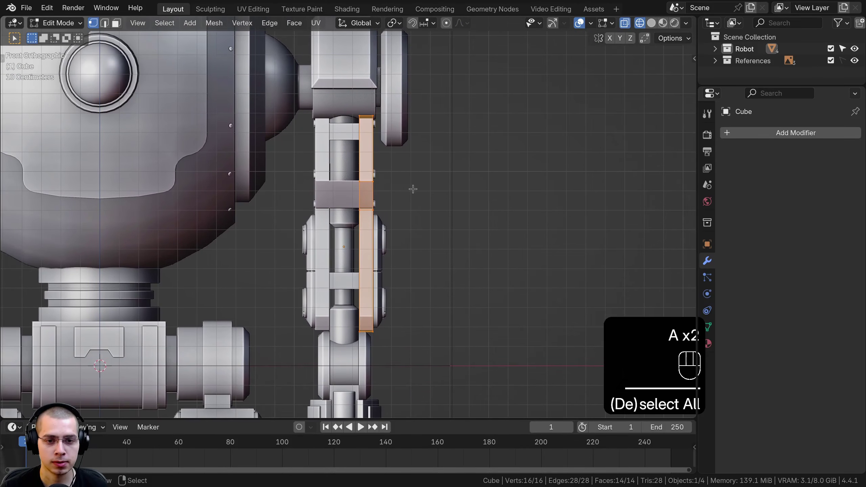
Step: Leave Edit Mode and add a Mirror modifier on the X axis to duplicate the plate across the piston rod
key(Tab)
shift+middle_drag(316, 203, 316, 217)
click(765, 133)
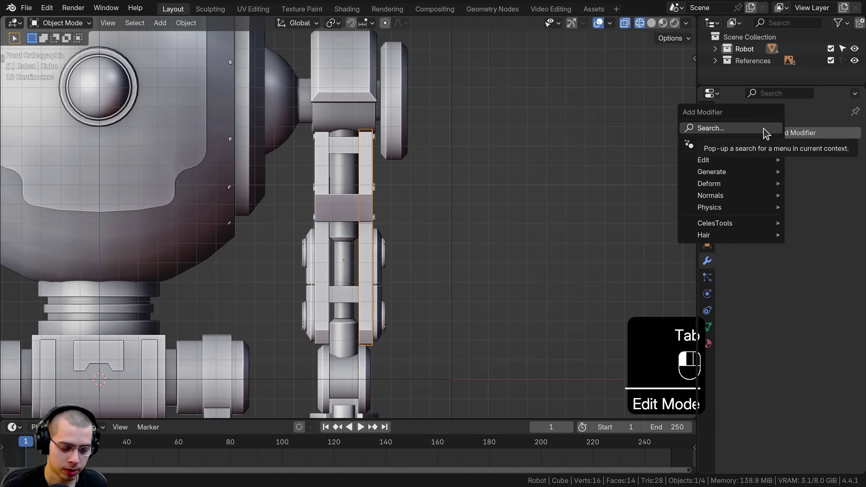
text(mir)
key(Return)
scroll(470, 237, up, 4)
mouse_move(326, 330)
shift+middle_down()
mouse_move(337, 246)
mouse_move(339, 333)
shift+middle_up()
scroll(346, 246, down, 1)
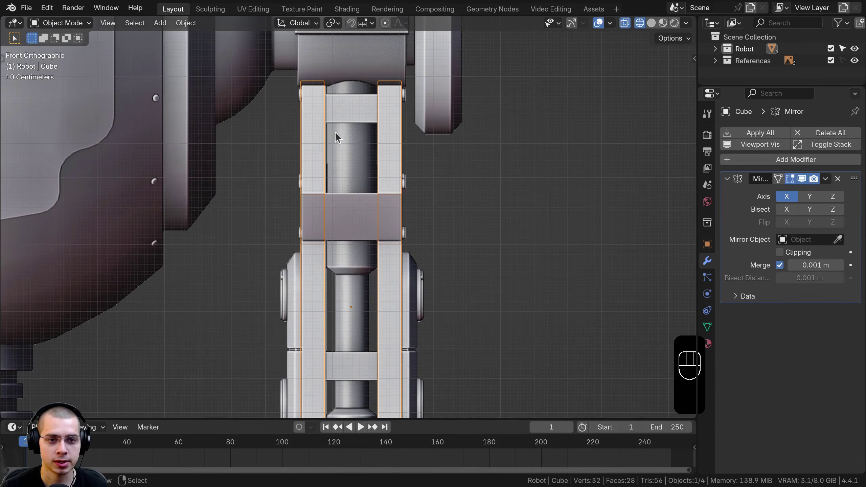
Step: Examine the two mirrored arm plates in solid shading from an angle and from the front
key(Tab)
key(a)
key(z)
middle_drag(543, 150, 426, 165)
key(Tab)
mouse_move(447, 164)
middle_down()
mouse_move(504, 162)
mouse_move(386, 171)
mouse_move(420, 167)
mouse_move(401, 162)
middle_up()
key(KP_1)
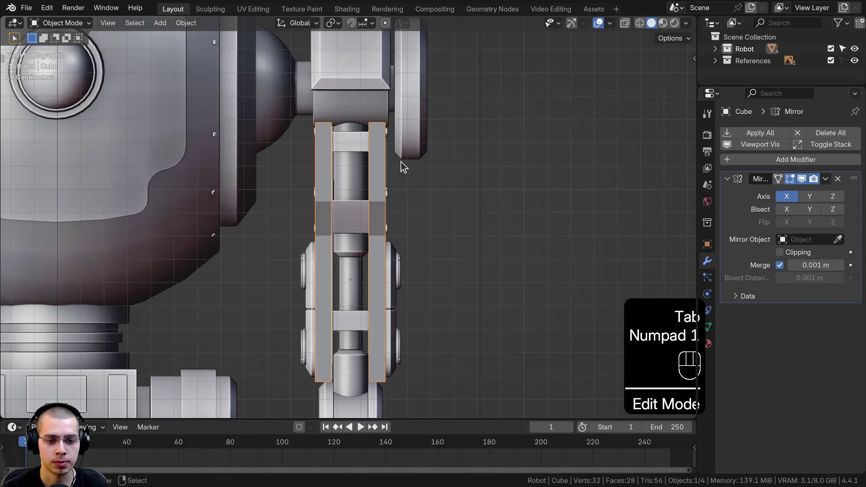
Step: Bevel the plate's lower front corner with one segment, about 2.31 m offset, to match the reference chamfer in side view
key(KP_3)
key(Tab)
key(z)
key(a)
scroll(242, 235, up, 3)
shift+middle_drag(310, 345, 395, 150)
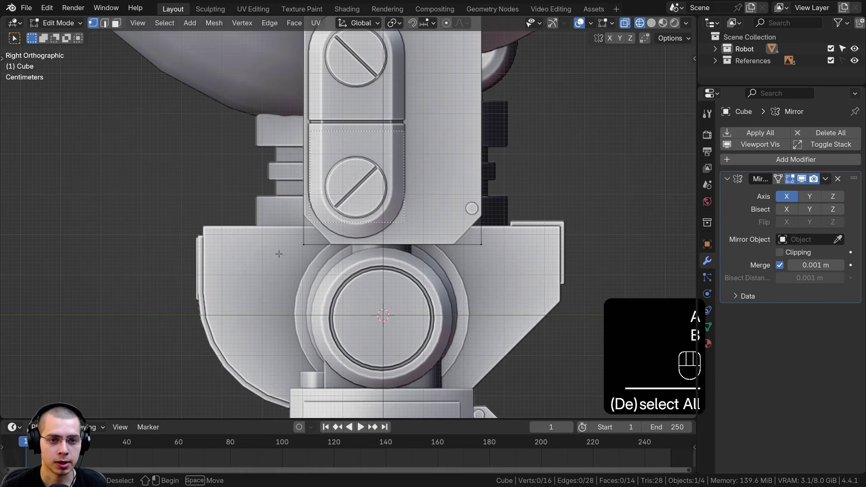
drag(279, 254, 233, 302)
shift+middle_drag(381, 232, 391, 236)
scroll(391, 236, up, 2)
key(ctrl+b)
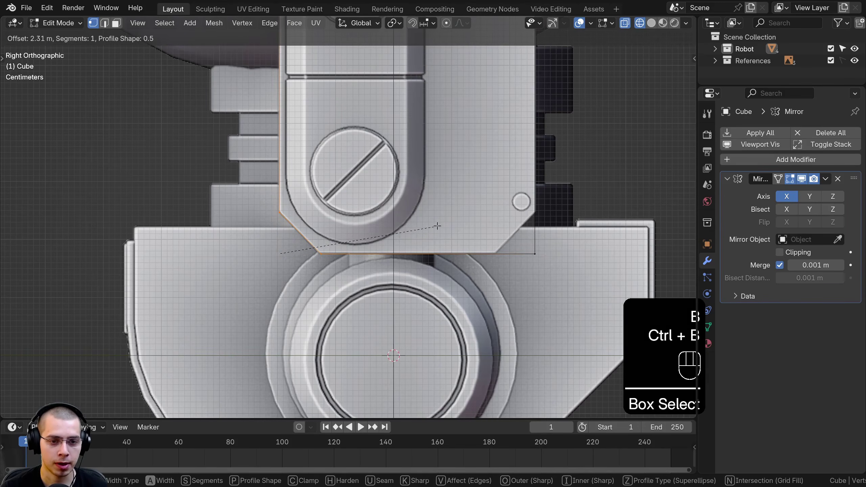
click(437, 226)
Step: Bevel the plate's lower rear corner with one segment and an offset of about 2.29 m
key(a)
drag(505, 221, 576, 283)
key(ctrl+b)
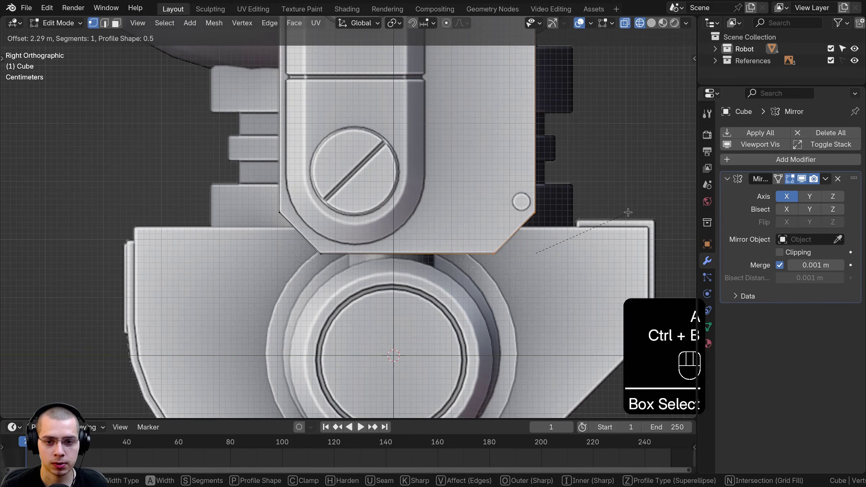
click(629, 213)
Step: Duplicate the large inner face of the plate's upper section, working in face selection and solid shading
scroll(629, 212, down, 4)
mouse_move(625, 213)
shift+middle_down()
mouse_move(489, 234)
mouse_move(462, 222)
shift+middle_up()
key(z)
mouse_move(481, 221)
middle_down()
mouse_move(518, 218)
mouse_move(418, 181)
middle_up()
middle_drag(340, 162, 430, 166)
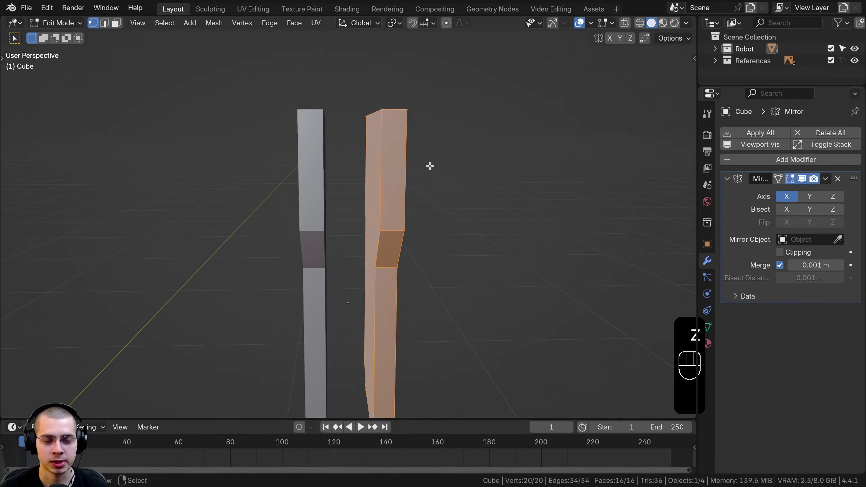
click(117, 25)
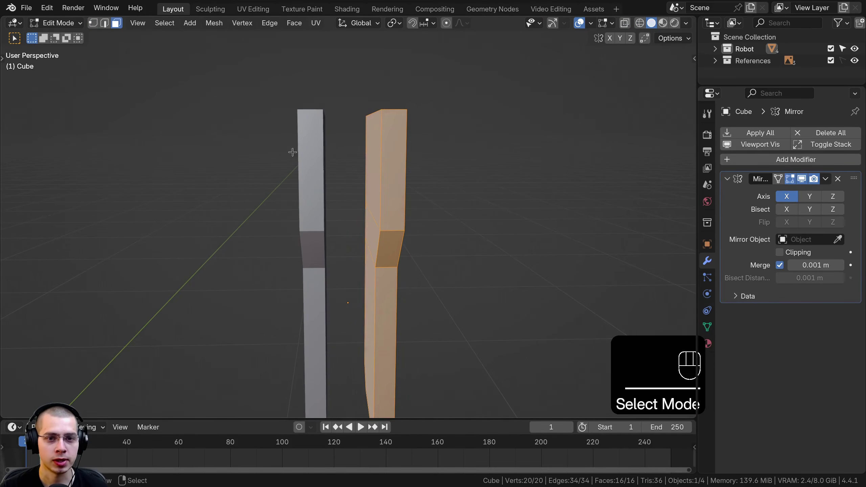
click(371, 143)
middle_drag(372, 142, 478, 177)
key(shift+d)
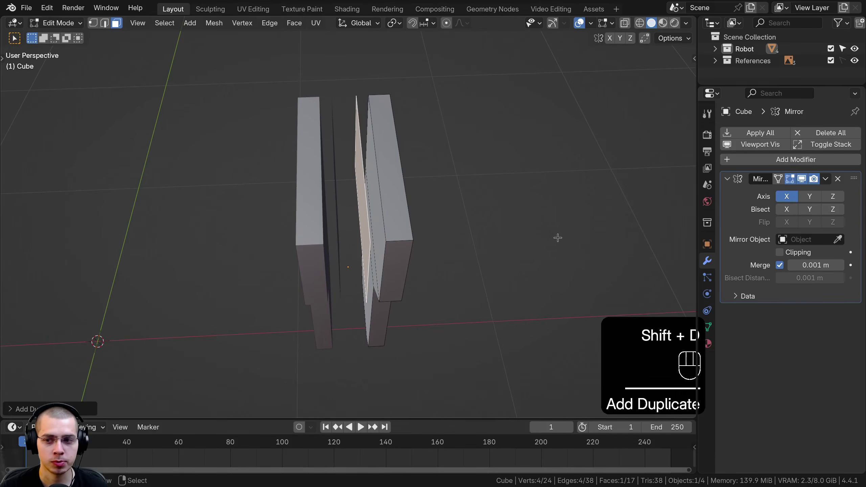
Step: Scale the duplicated face down to a small rectangle, narrowing it along the Y axis as well
key(s)
click(477, 216)
middle_drag(426, 216, 512, 261)
key(s)
middle_click(499, 254)
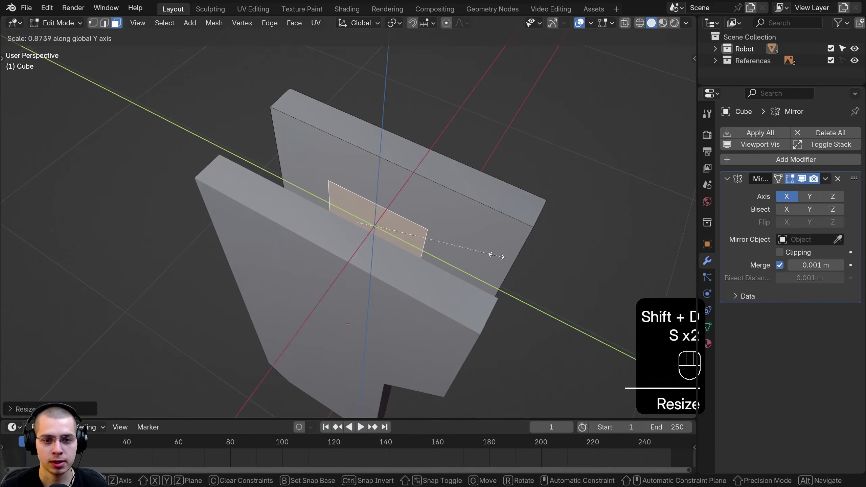
click(450, 228)
middle_drag(450, 228, 411, 249)
key(s)
click(490, 250)
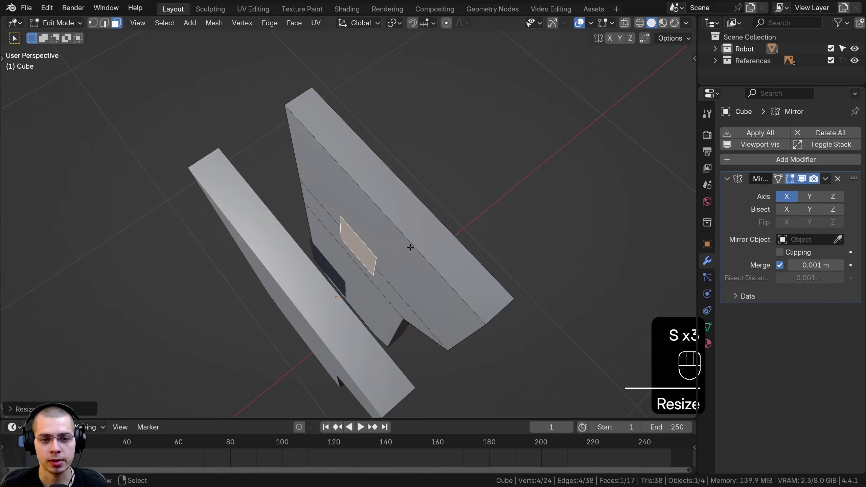
Step: Move the small face along Y toward the plates' front edge, and shift it about 0.054 m along X
key(g)
middle_click(427, 268)
click(460, 309)
middle_drag(460, 309, 365, 254)
middle_drag(364, 254, 395, 253)
key(g)
middle_click(409, 254)
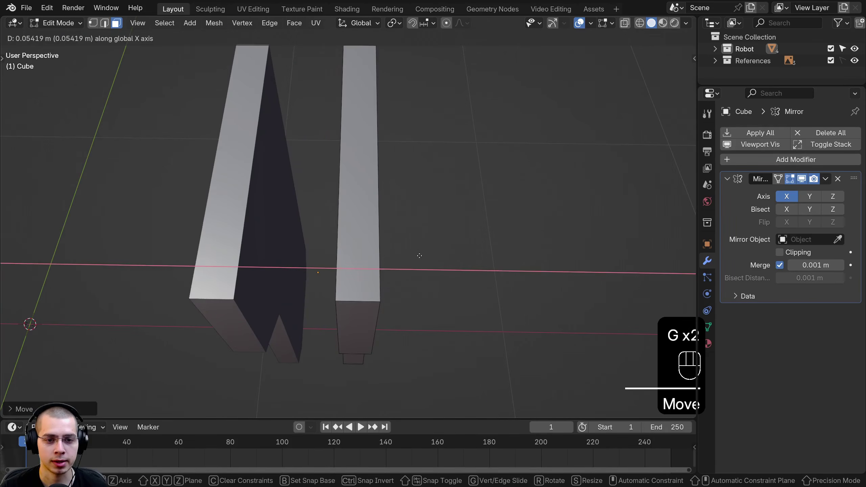
click(421, 249)
key(KP_1)
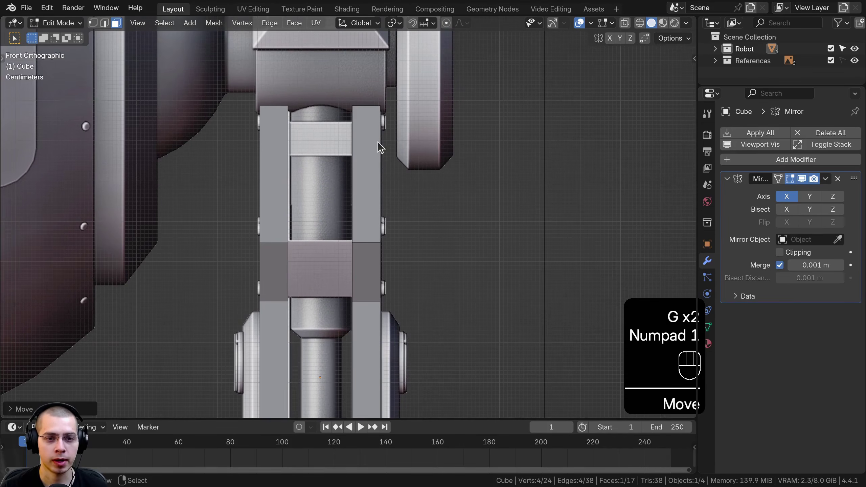
Step: Fit the small face to the reference's upper crossbar in front view and extrude it about 0.1 m toward the mirror centre
key(z)
click(215, 132)
shift+middle_drag(352, 160, 368, 178)
key(g)
click(391, 132)
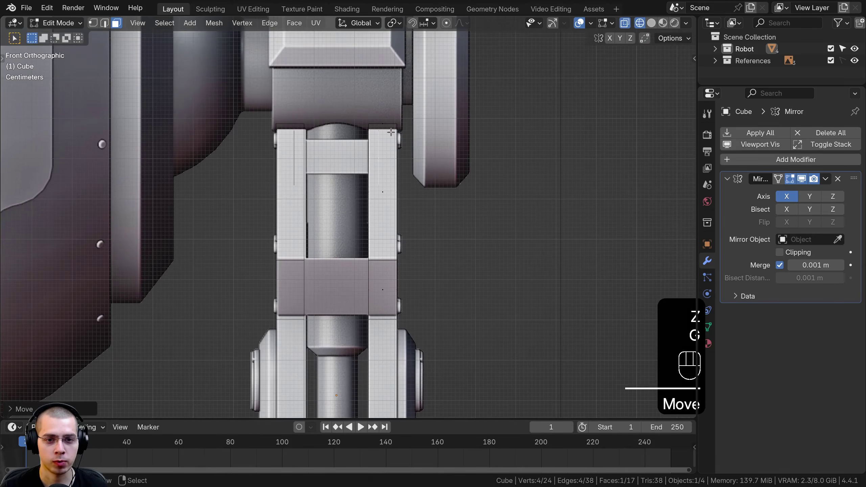
key(s)
click(409, 138)
key(g)
click(420, 138)
key(e)
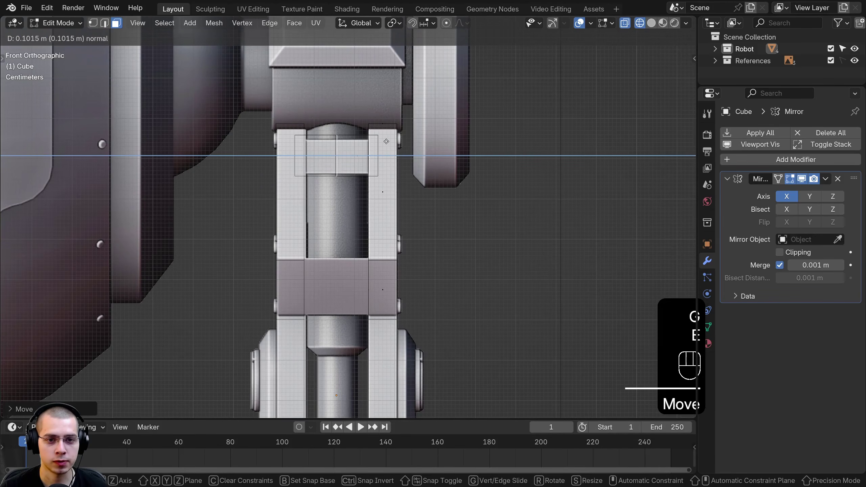
click(387, 142)
Step: Enable Clipping on the Mirror modifier and move the extruded end face along X to the mirror centre
scroll(387, 144, up, 3)
click(793, 254)
shift+middle_drag(365, 147, 348, 232)
scroll(348, 219, up, 2)
key(g)
middle_drag(362, 204, 379, 204)
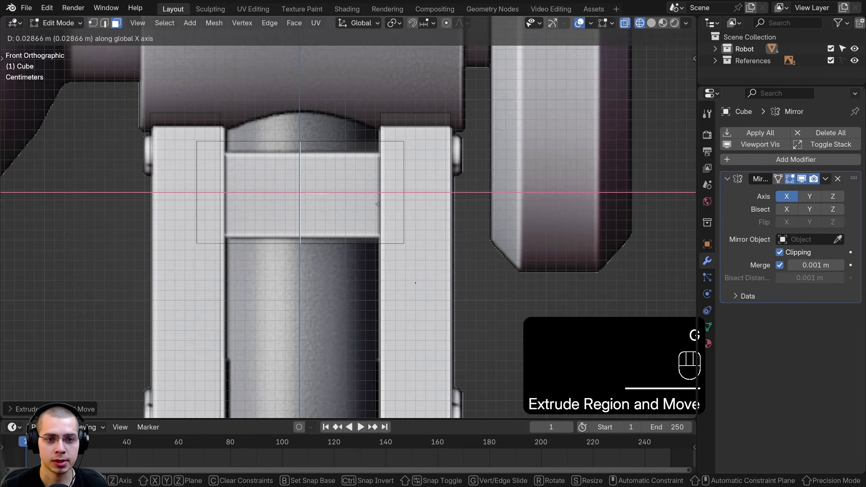
click(297, 147)
Step: Delete a hidden end face of the crossbar block in solid shading
key(z)
mouse_move(307, 154)
middle_down()
mouse_move(340, 170)
mouse_move(341, 148)
middle_up()
click(440, 185)
scroll(332, 181, down, 4)
key(x)
click(312, 174)
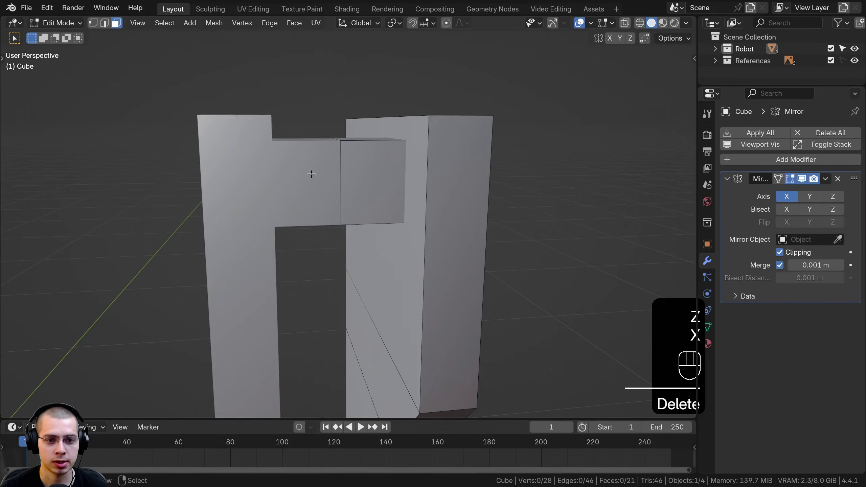
Step: Scale the whole linked crossbar block down slightly and move it about -0.05 m along Y in top view
scroll(350, 184, down, 4)
middle_drag(350, 184, 494, 254)
key(l)
key(s)
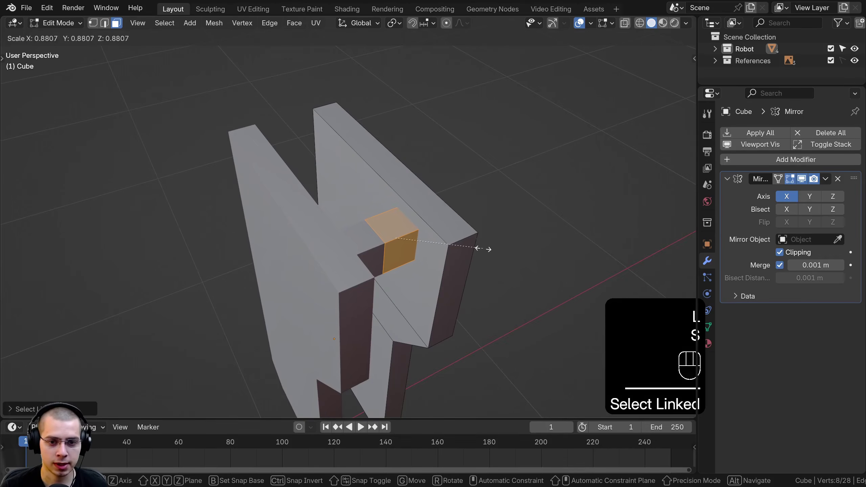
click(476, 246)
middle_drag(445, 244, 453, 198)
key(KP_7)
key(g)
key(y)
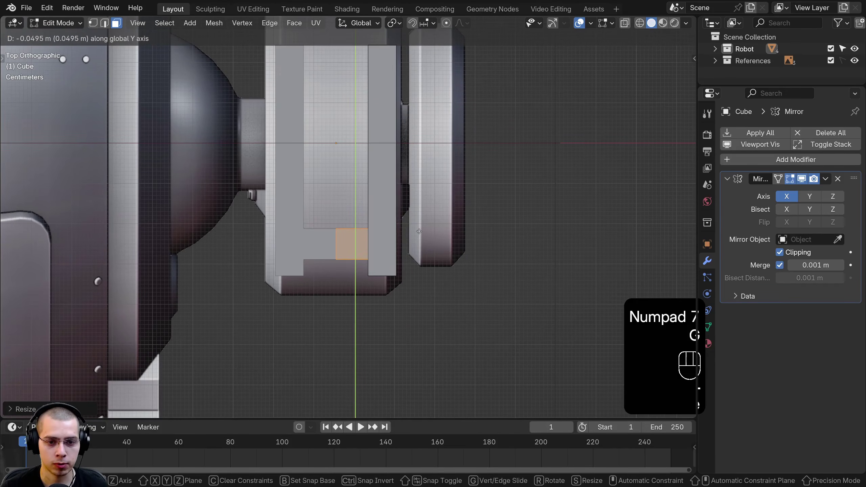
click(419, 232)
Step: Duplicate the crossbar block about 0.43 m along Y to the rear end of the plates
shift+middle_drag(419, 232, 421, 298)
key(shift+d)
key(y)
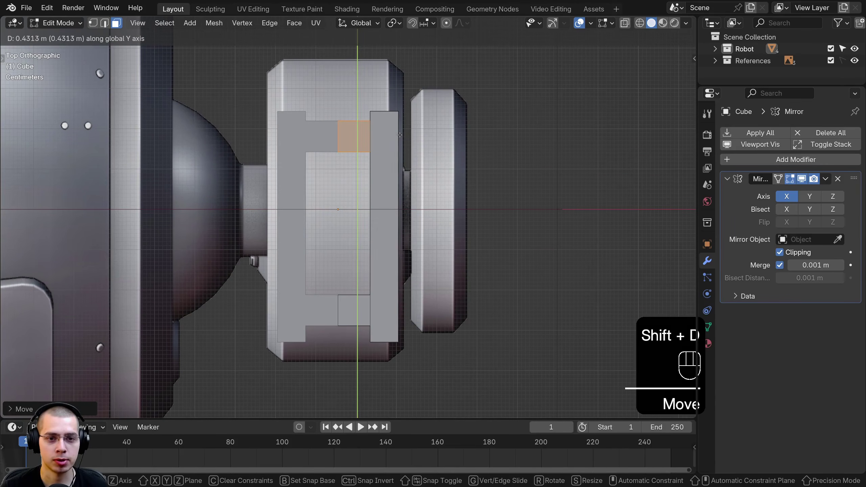
click(400, 138)
Step: Duplicate the rear crossbar block straight down along Z to the lower part of the plates
key(KP_1)
shift+middle_drag(399, 145, 394, 333)
key(shift+d)
key(z)
click(395, 342)
Step: Duplicate the lower crossbar block along Y to the plates' front side and adjust its position along Y
middle_drag(440, 308, 454, 284)
key(shift+d)
key(y)
click(290, 314)
key(g)
key(y)
click(420, 267)
Step: Add a vertical loop cut through the plate's upper and sloped sections, sliding it toward the front edge by about 0.53
middle_drag(392, 239, 477, 226)
shift+middle_drag(405, 191, 408, 278)
middle_drag(358, 171, 399, 166)
scroll(399, 166, down, 2)
middle_drag(305, 196, 383, 222)
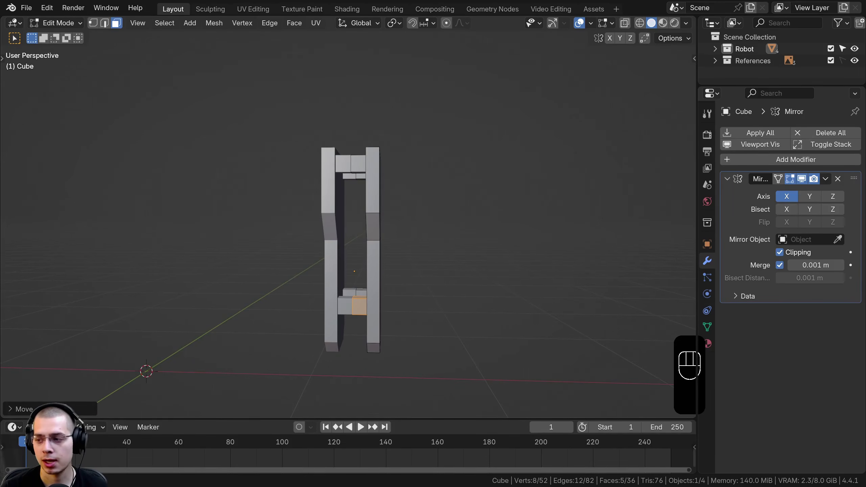
middle_drag(290, 202, 355, 204)
scroll(354, 205, up, 2)
key(ctrl+r)
right_click(342, 146)
middle_drag(342, 146, 343, 192)
key(ctrl+r)
key(ctrl+r)
click(343, 192)
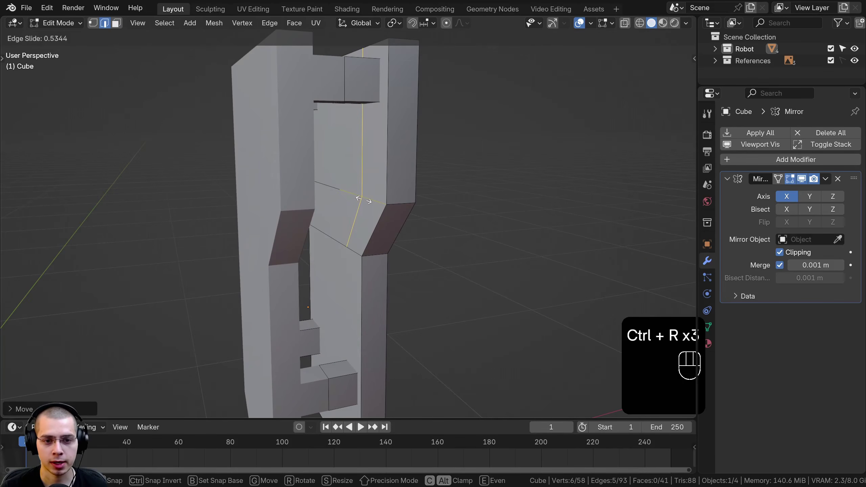
click(362, 198)
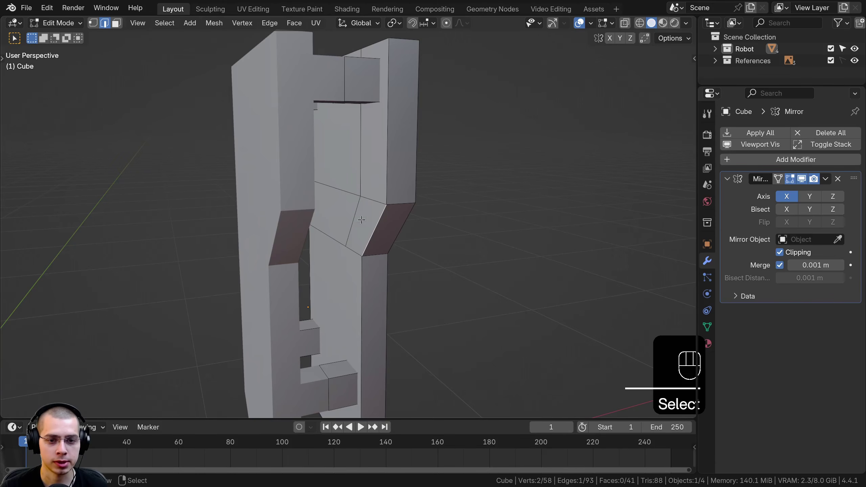
Step: Extrude the sloped section's narrow front inner face to the mirror centre and delete its end face
click(117, 23)
click(358, 217)
middle_drag(357, 217, 392, 225)
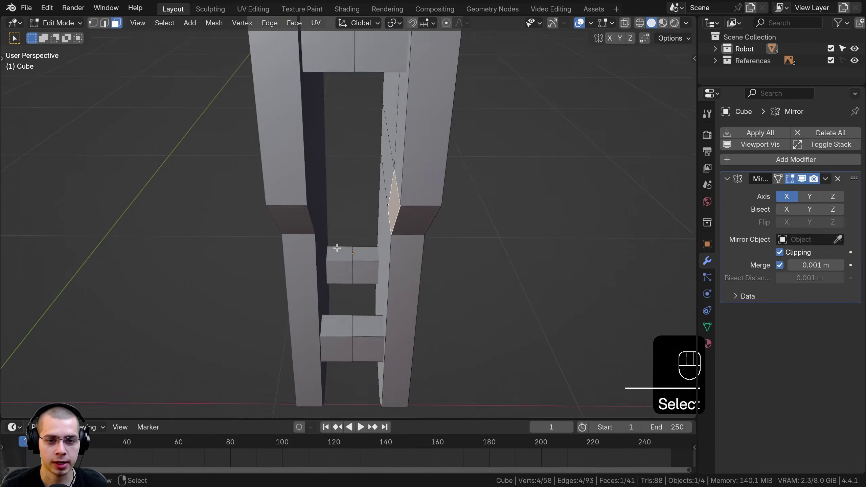
key(e)
click(377, 233)
key(x)
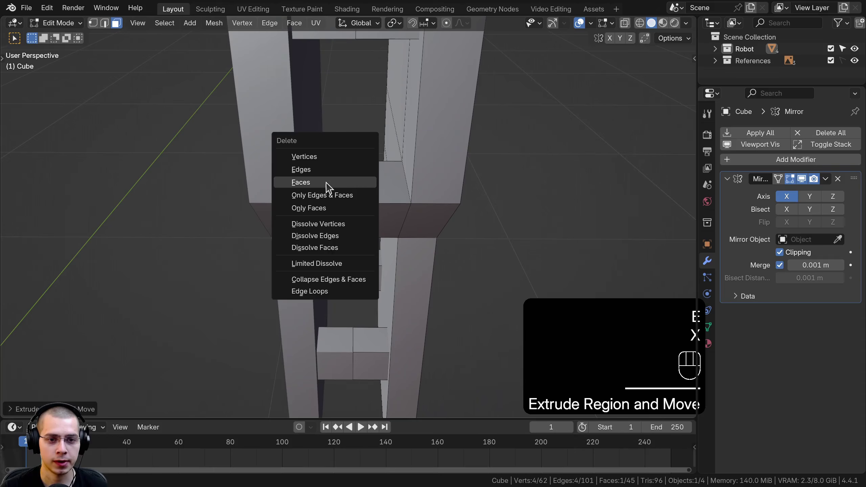
click(324, 182)
Step: Add a vertical loop cut near the rear edge of the plate's upper and sloped sections
key(Tab)
scroll(390, 209, down, 5)
middle_drag(390, 209, 324, 203)
key(Tab)
key(ctrl+r)
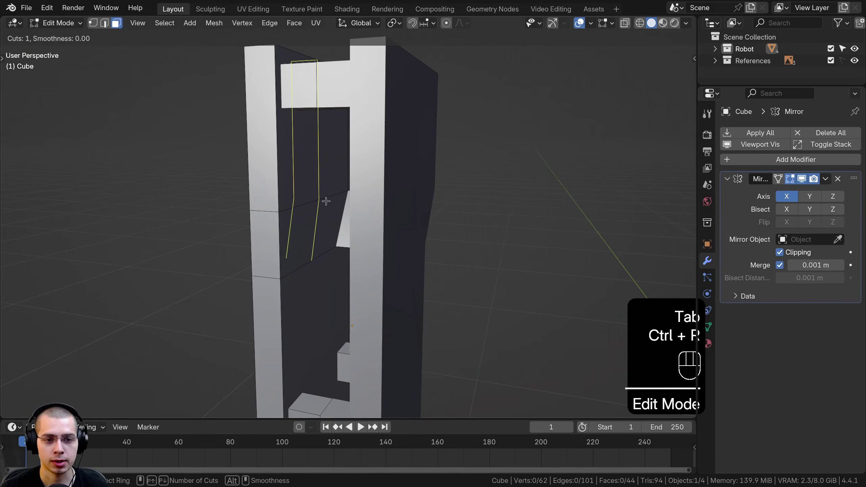
click(325, 203)
click(315, 207)
Step: Straighten the rear edge loop by scaling it to 0 along Y and reposition it along Y
scroll(316, 207, up, 4)
scroll(267, 120, down, 4)
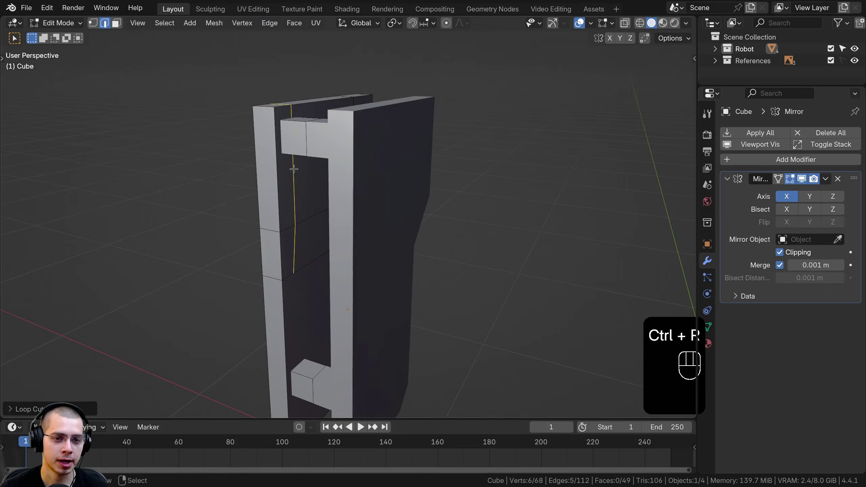
scroll(238, 207, up, 5)
scroll(365, 220, down, 6)
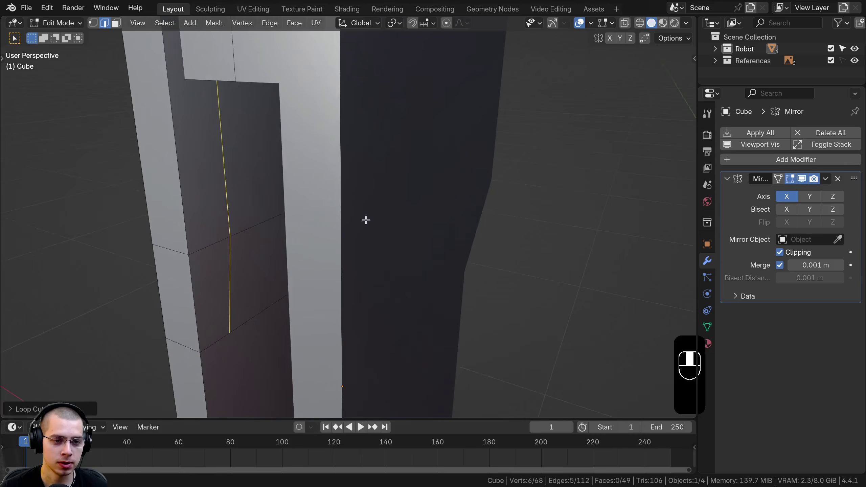
key(s)
key(y)
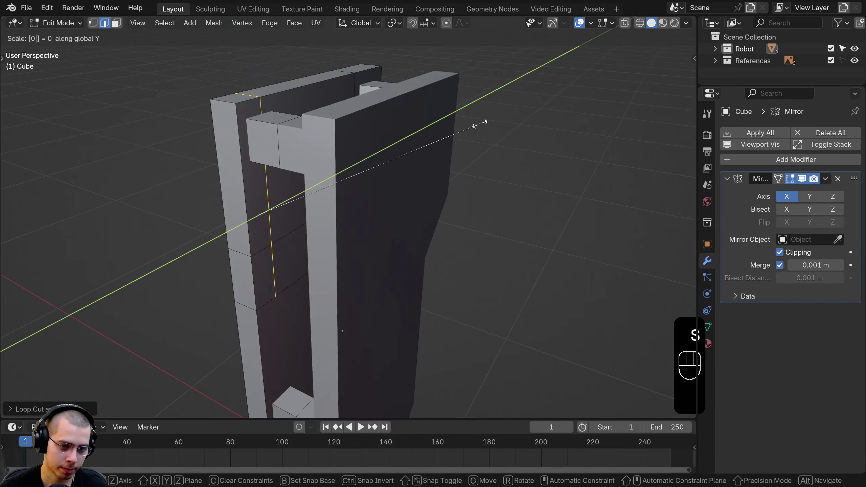
key(Return)
key(g)
key(y)
click(343, 208)
Step: Extrude the narrow rear inner face beside the new loop to the mirror centre and delete its end face
middle_drag(344, 208, 354, 201)
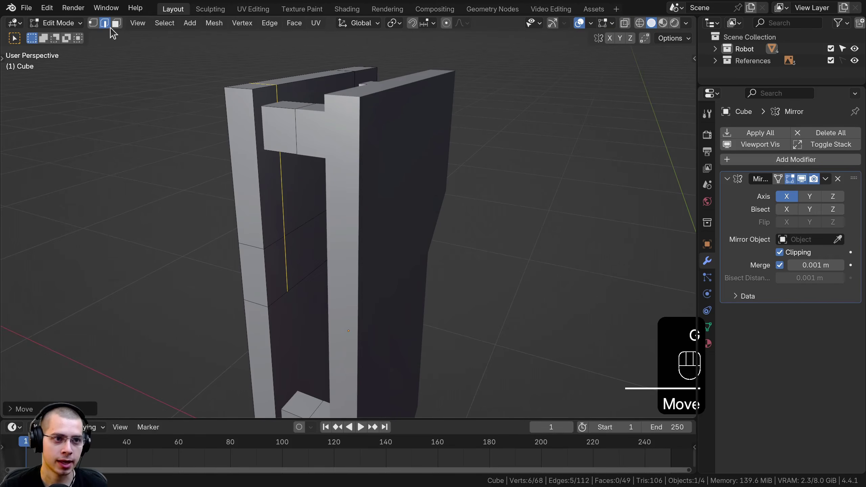
click(116, 23)
click(272, 265)
middle_drag(299, 278, 316, 234)
scroll(317, 234, up, 1)
key(e)
middle_drag(318, 233, 358, 178)
click(370, 218)
key(x)
click(370, 216)
Step: Examine the plate's outer side and its edge loops from several angles
scroll(367, 216, down, 4)
mouse_move(358, 178)
shift+middle_down()
mouse_move(354, 205)
mouse_move(341, 200)
mouse_move(376, 177)
shift+middle_up()
scroll(372, 178, up, 3)
shift+middle_drag(370, 177, 369, 235)
scroll(358, 205, up, 2)
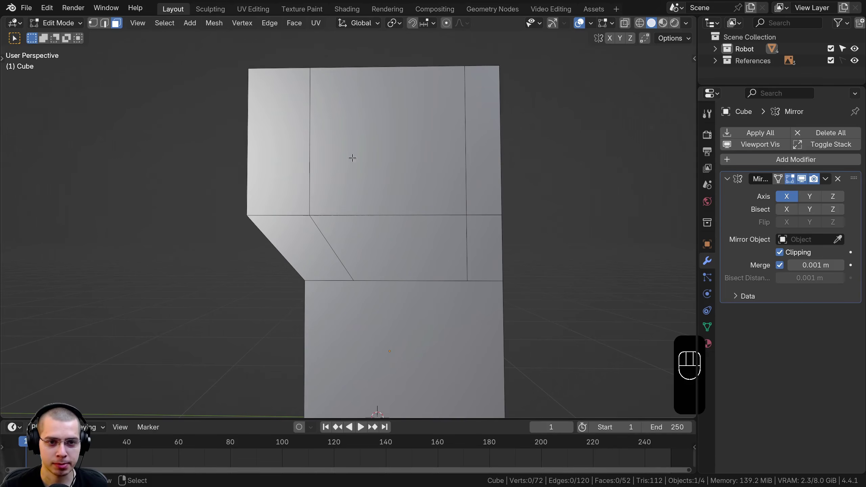
middle_drag(355, 168, 336, 174)
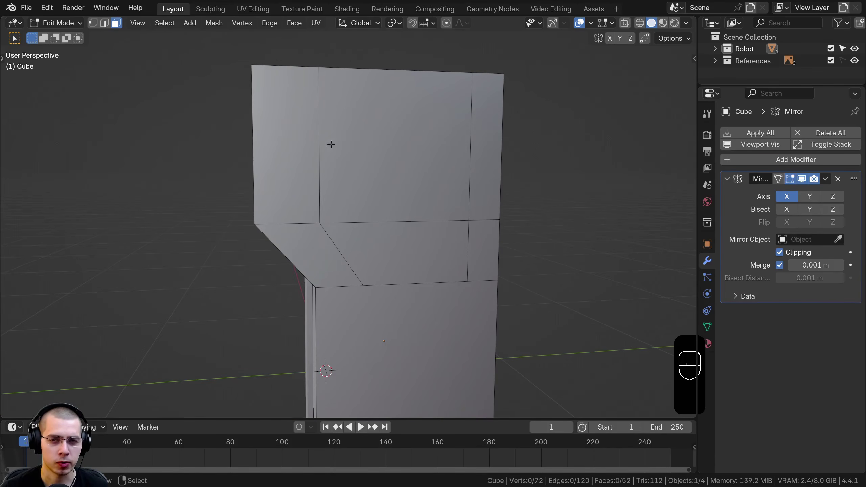
middle_drag(331, 145, 366, 112)
scroll(358, 147, down, 4)
shift+middle_drag(359, 164, 430, 201)
Step: Leave Edit Mode, reset the 3D cursor to the world origin and add a mesh circle there
key(shift+c)
key(Tab)
middle_drag(374, 62, 418, 118)
middle_drag(324, 147, 339, 130)
key(shift+a)
mouse_move(326, 116)
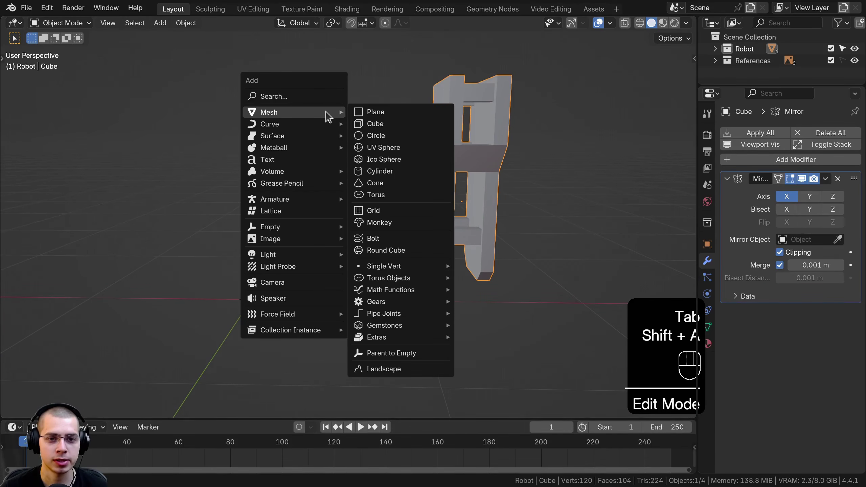
click(376, 136)
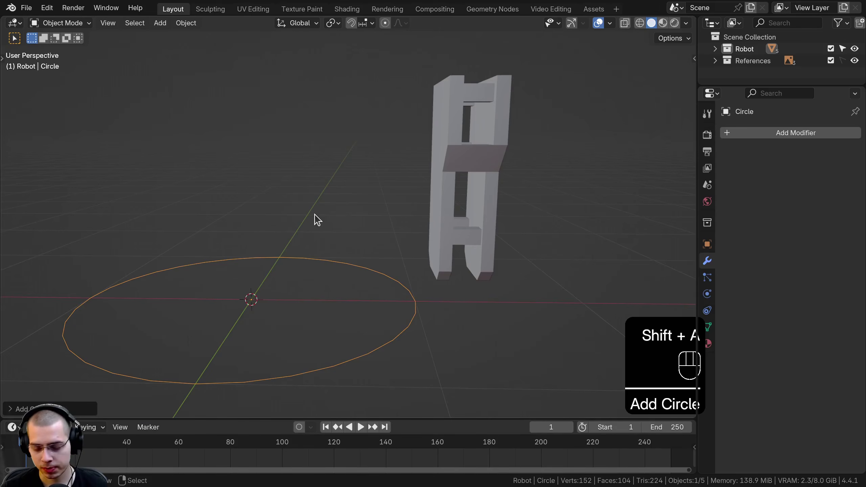
Step: In the top view with wireframe shading, delete the vertices of the circle's half on the negative X side
key(KP_7)
key(Tab)
key(z)
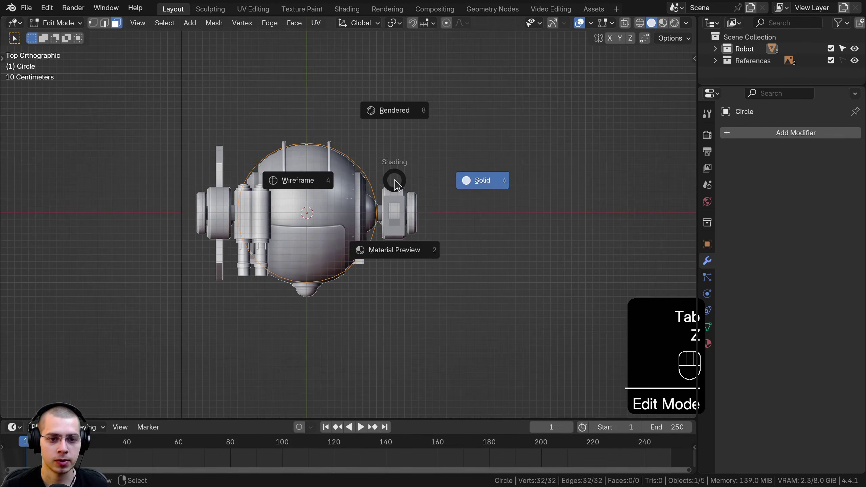
click(237, 180)
scroll(246, 191, up, 2)
key(alt+a)
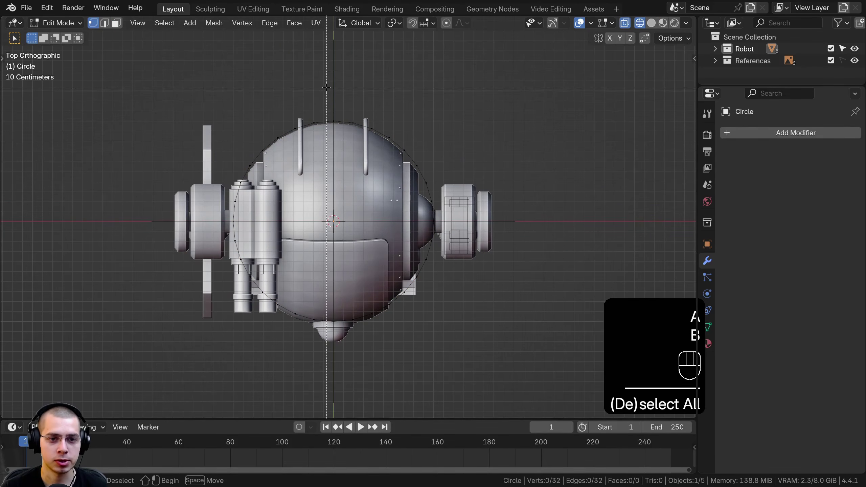
drag(326, 88, 75, 419)
key(x)
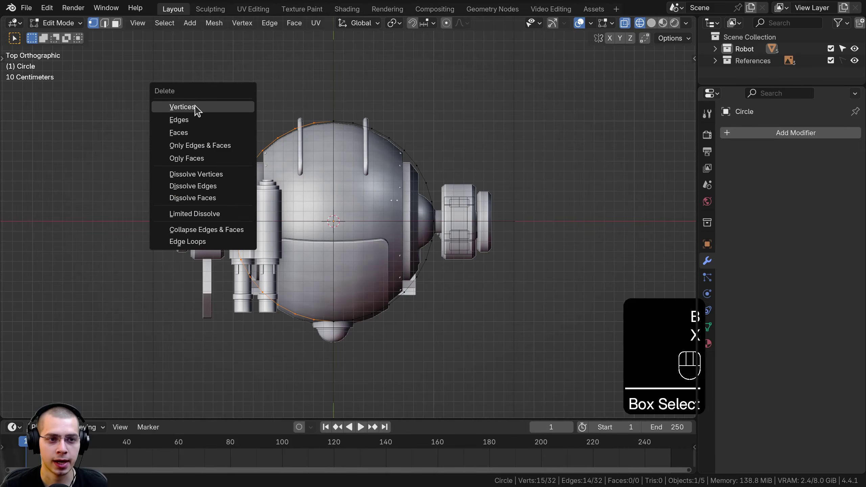
click(183, 107)
Step: Move the remaining half circle along positive X, away from the world origin
key(a)
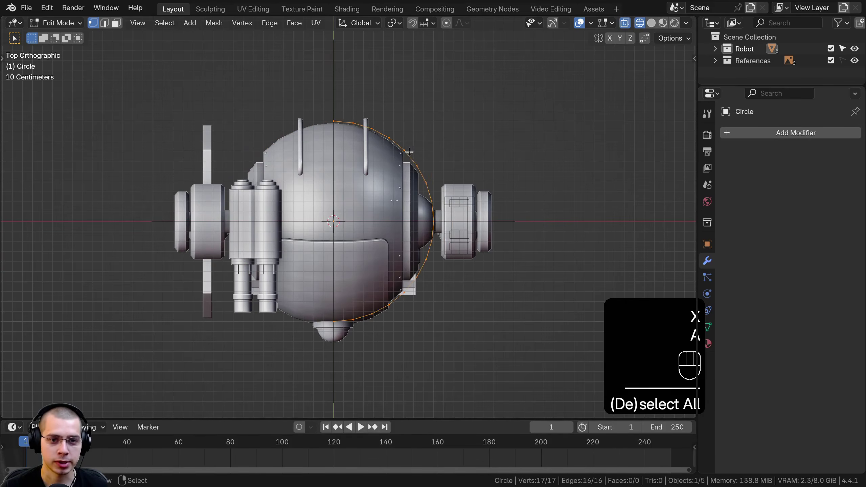
key(g)
key(x)
click(408, 53)
Step: Extrude the half circle's two end vertices along X back to the world centre
key(a)
drag(427, 64, 381, 385)
key(e)
key(x)
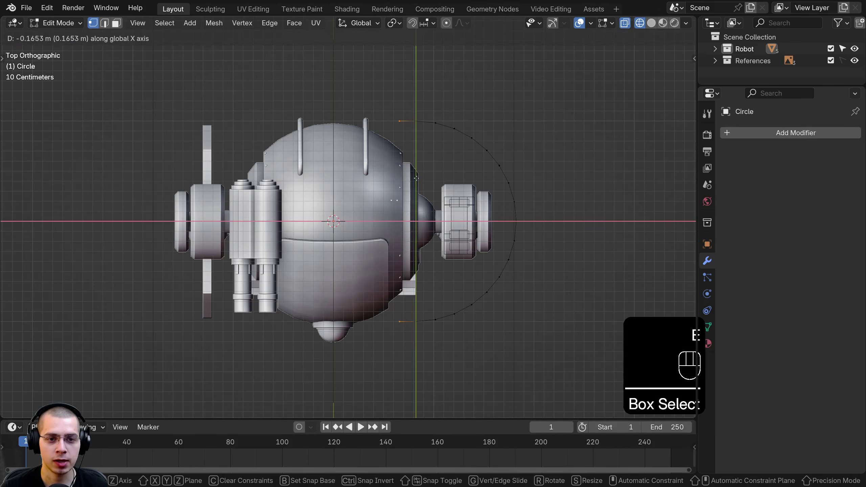
click(360, 164)
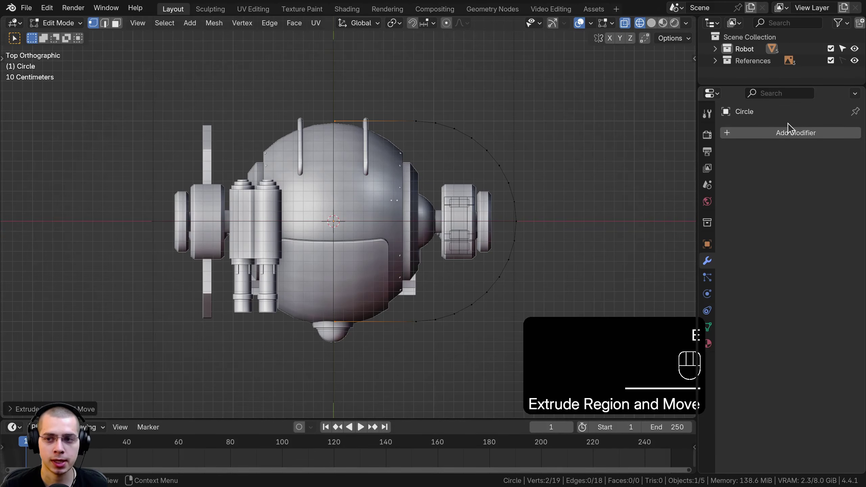
Step: Add a Mirror modifier on the X axis with Clipping enabled to complete the oval outline
click(786, 136)
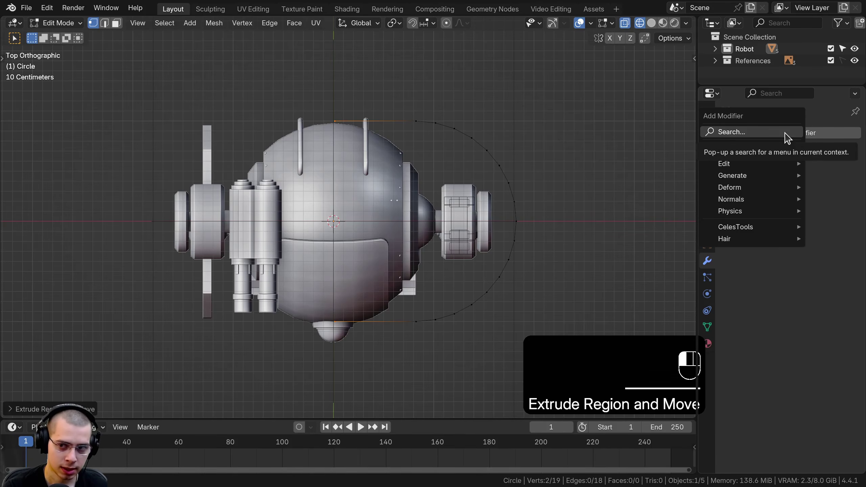
click(784, 132)
text(m)
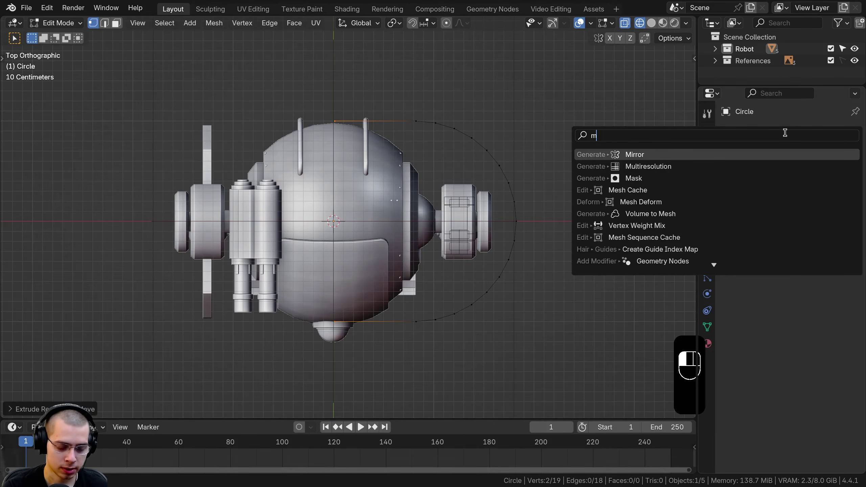
key(Return)
scroll(458, 174, up, 2)
key(alt+a)
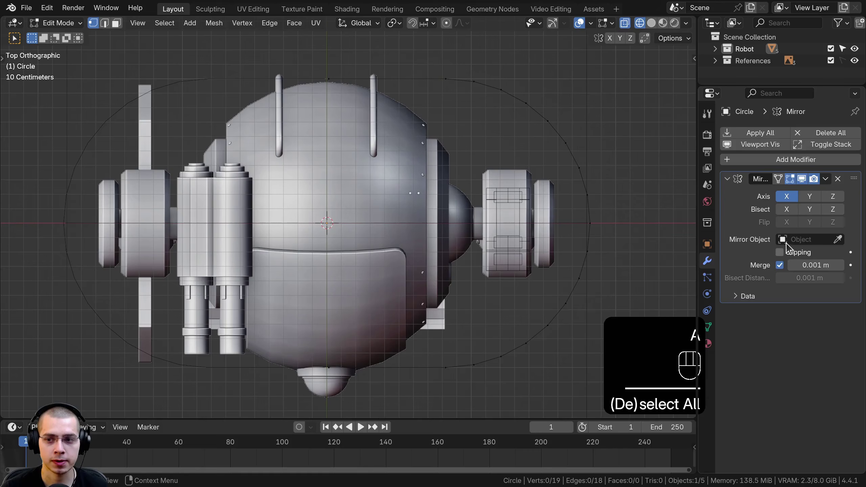
Step: Move the two inner end vertices along X so they clip to the mirror centre
key(b)
drag(353, 60, 283, 396)
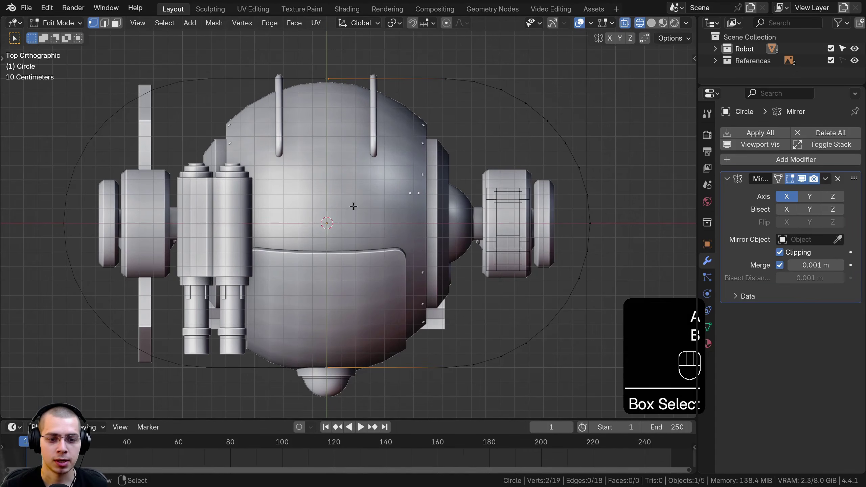
key(g)
middle_click(324, 203)
click(295, 201)
Step: Lengthen the oval by moving the whole half outline farther along X from the mirror centre
scroll(322, 189, down, 1)
scroll(322, 189, down, 1)
key(a)
key(a)
key(g)
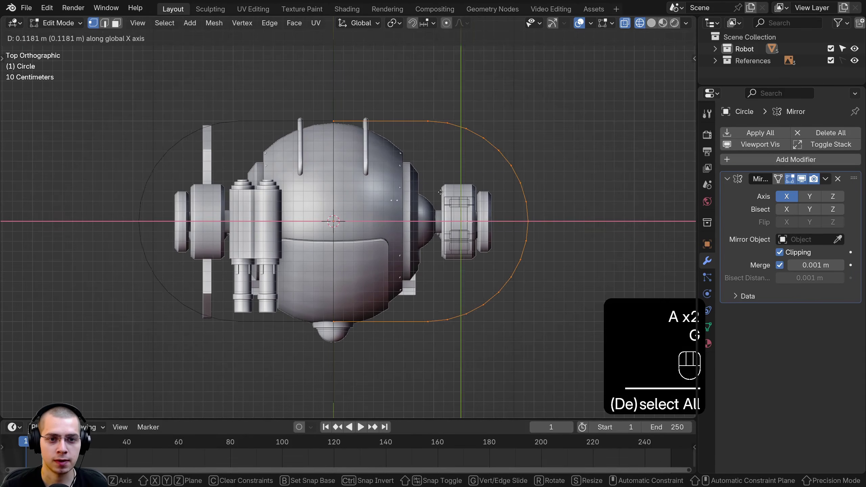
click(454, 191)
Step: In the front view, rotate the oval upright and move it beside the arm on the positive X side
key(Tab)
key(KP_1)
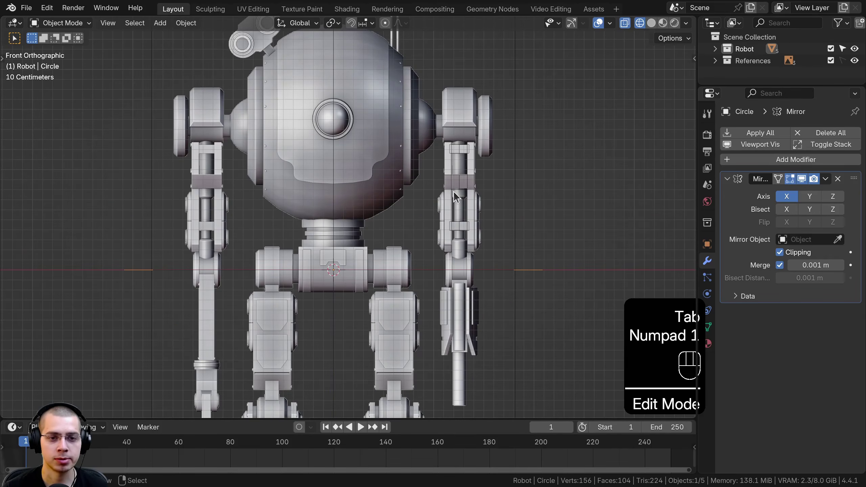
key(r)
click(453, 203)
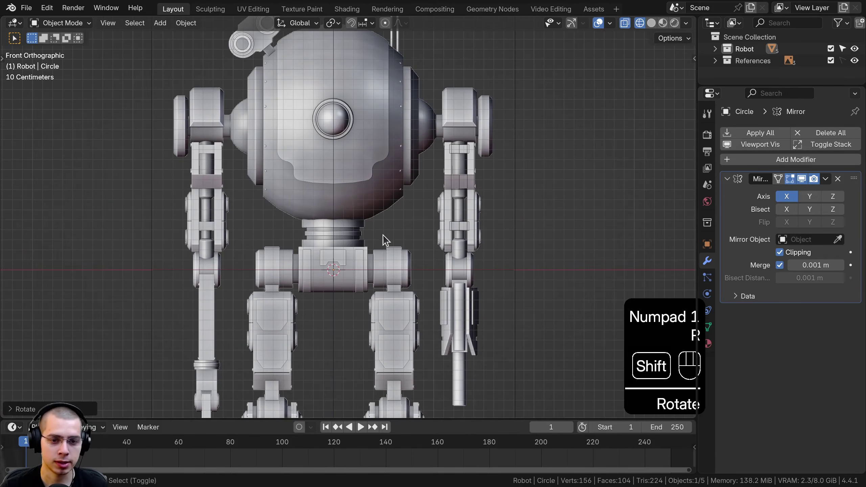
shift+middle_drag(383, 235, 315, 196)
scroll(315, 195, up, 2)
key(g)
click(508, 167)
shift+middle_drag(481, 182, 406, 240)
scroll(355, 210, up, 6)
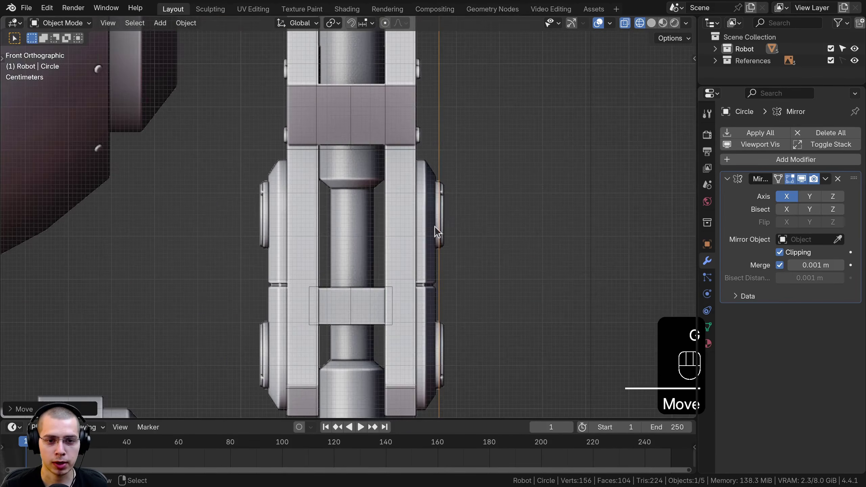
Step: Center the oval's origin between the arm plates at the upper edge of the lower crossbar
shift+middle_drag(456, 228, 429, 165)
key(g)
click(359, 194)
shift+middle_drag(361, 192, 363, 156)
scroll(356, 46, up, 2)
key(g)
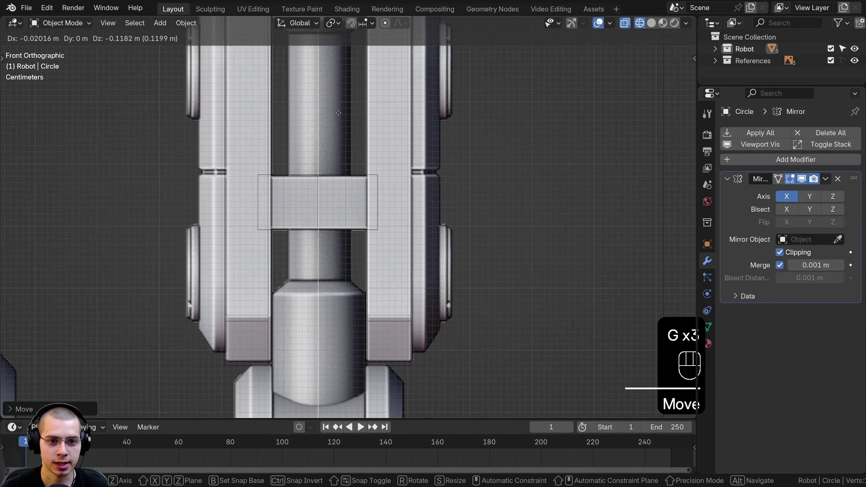
click(339, 113)
scroll(321, 155, up, 5)
key(g)
click(275, 130)
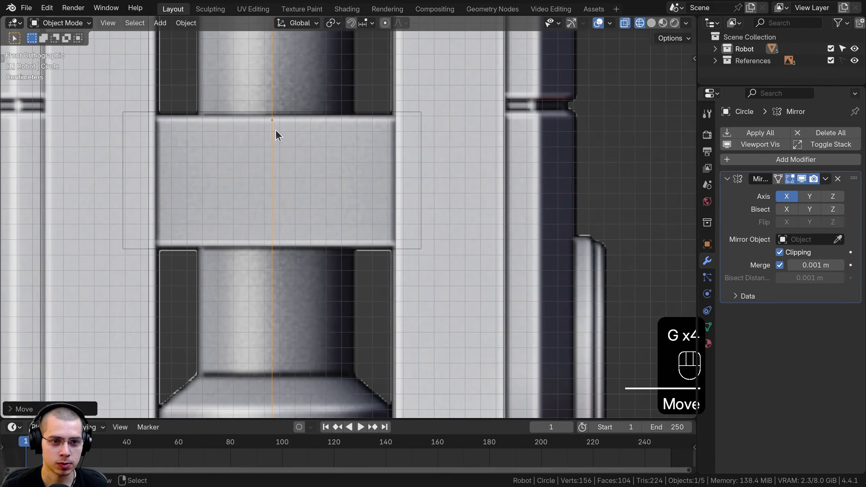
Step: Move the oval's whole mesh along X past the arm's outer side, leaving its origin in place
scroll(315, 164, down, 10)
shift+middle_drag(317, 165, 319, 196)
scroll(355, 222, up, 2)
key(Tab)
key(a)
key(a)
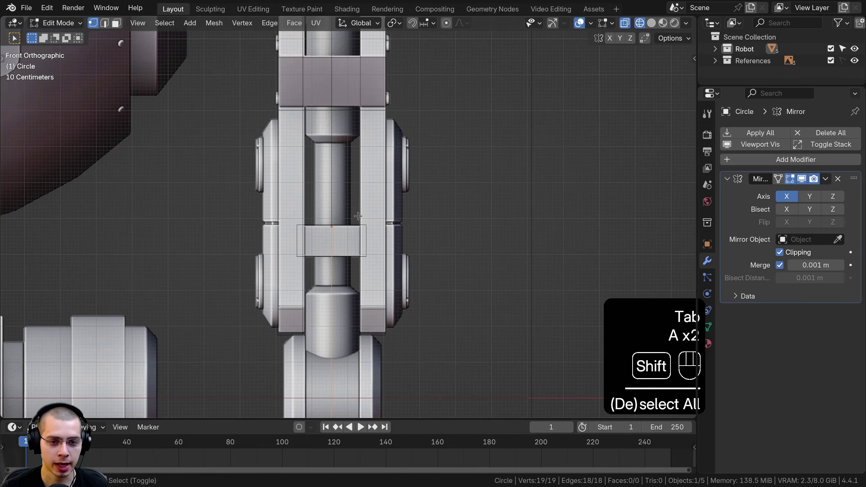
shift+middle_drag(357, 223, 350, 188)
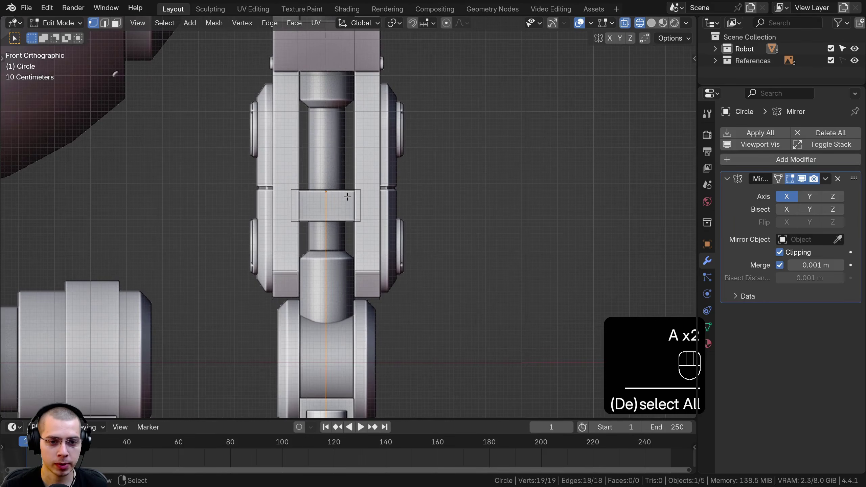
key(g)
key(x)
click(442, 191)
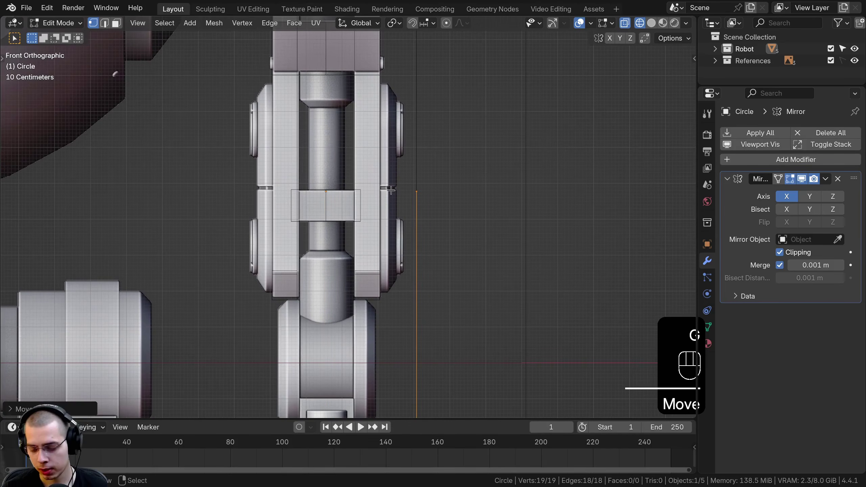
Step: In the right side view, scale the outline down and raise it along Z towards the reference's oval cover
key(KP_3)
key(s)
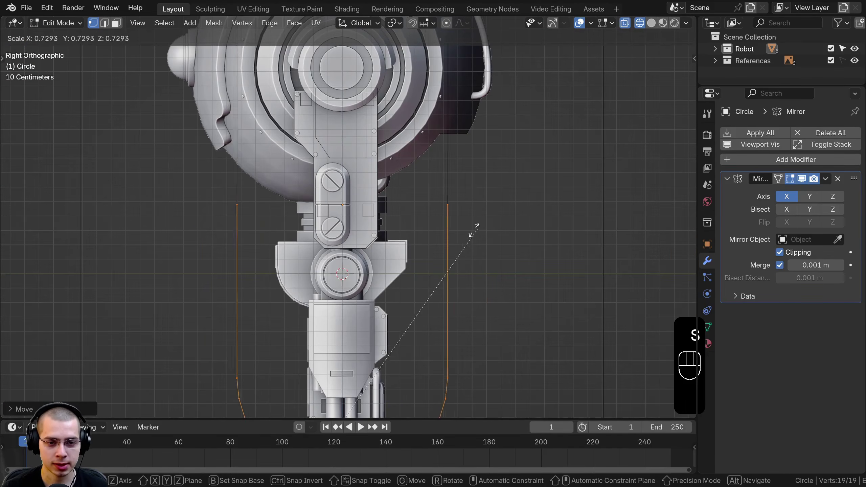
click(400, 272)
key(g)
key(z)
click(483, 200)
key(s)
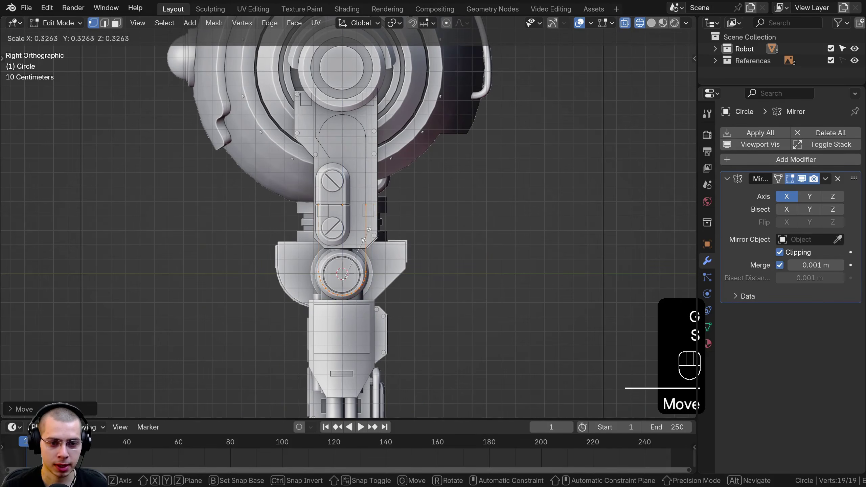
scroll(393, 229, up, 5)
scroll(303, 78, down, 3)
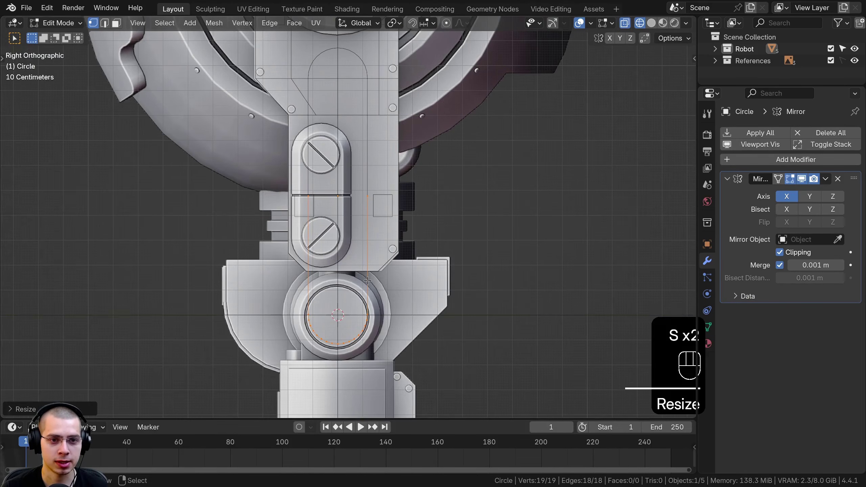
Step: Refine the half outline's scale and move it along Z to fit the lower half of the reference cover
key(s)
key(g)
click(392, 214)
scroll(391, 214, up, 3)
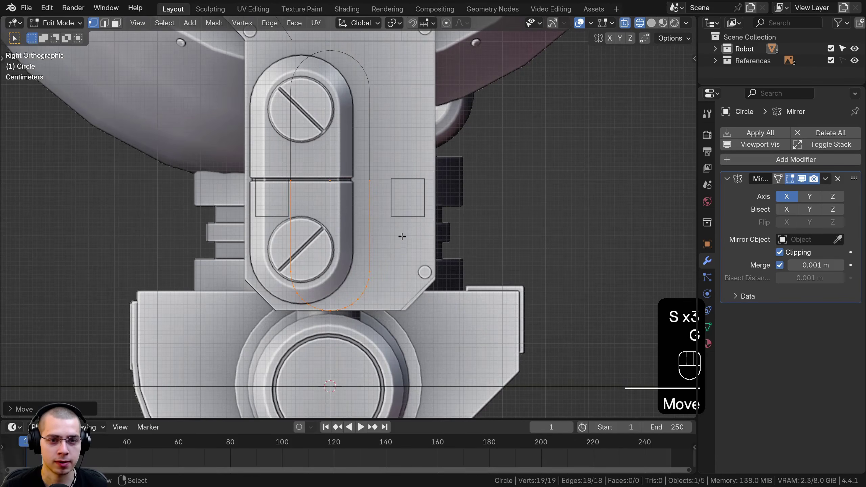
key(g)
middle_click(386, 251)
click(386, 243)
Step: Move the oval object along Y until it is centered on the cover with the two slotted screws
key(Tab)
shift+middle_drag(399, 214, 423, 225)
key(g)
middle_click(417, 223)
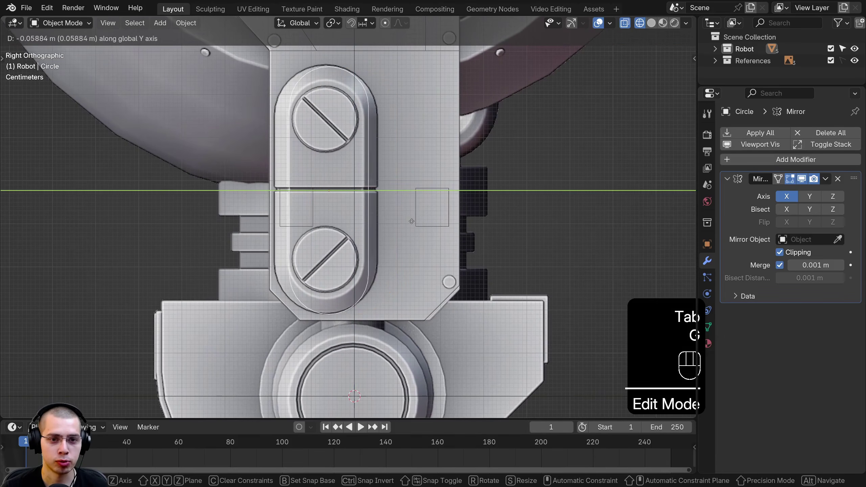
click(392, 215)
key(g)
right_click(424, 187)
key(g)
click(410, 183)
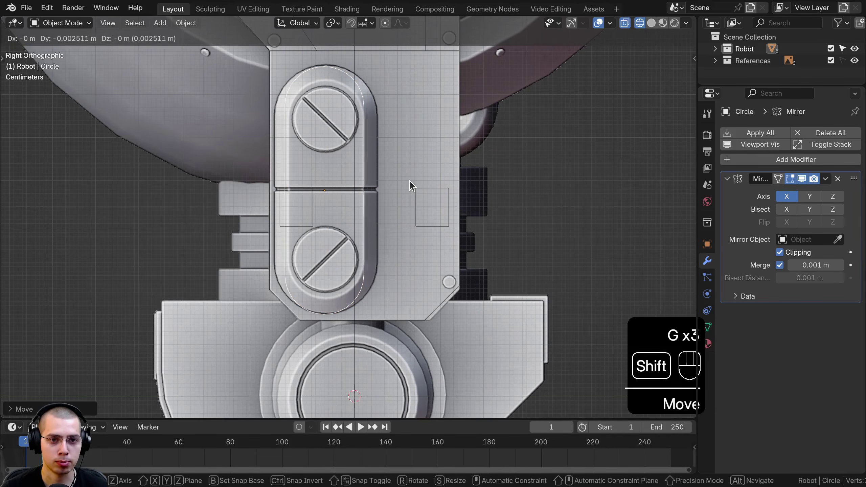
key(g)
middle_click(410, 183)
click(408, 183)
Step: Scale the outline up to the cover's width and shift it along Z to match the cover's rounded end
key(Tab)
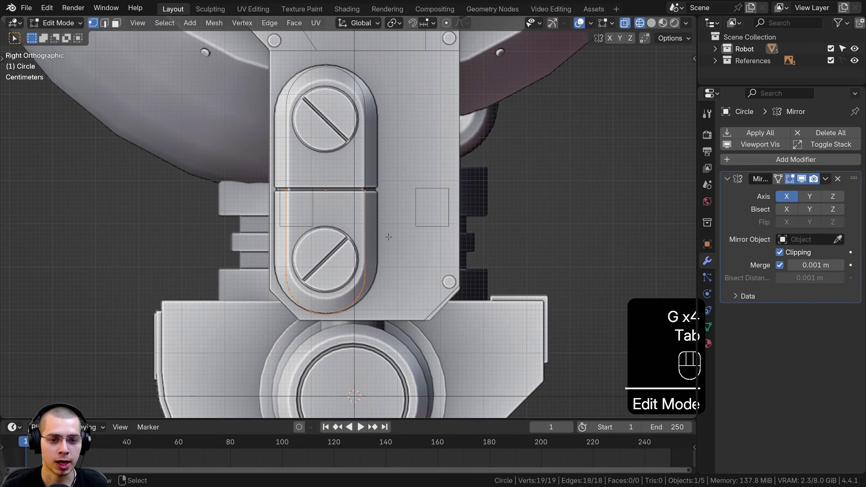
key(s)
click(423, 233)
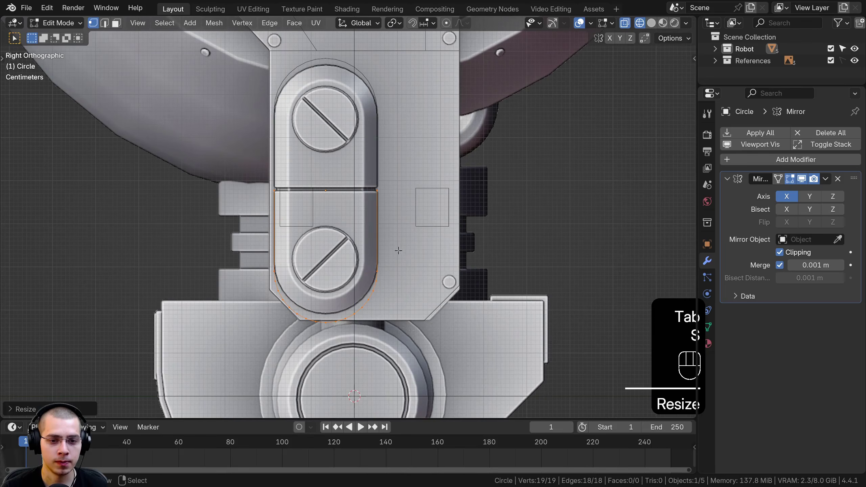
key(g)
middle_click(399, 232)
click(399, 241)
Step: Examine the oval outline beside the arm plates from several angles in solid shading
middle_drag(609, 222, 342, 287)
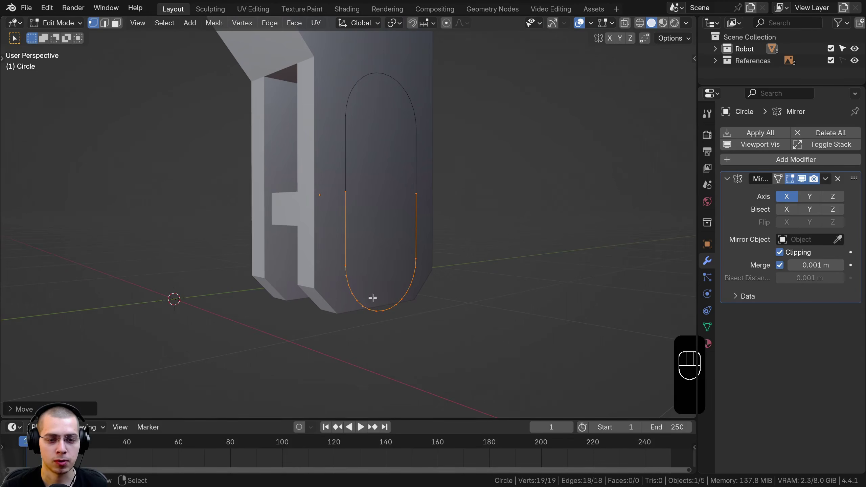
middle_drag(414, 197, 388, 121)
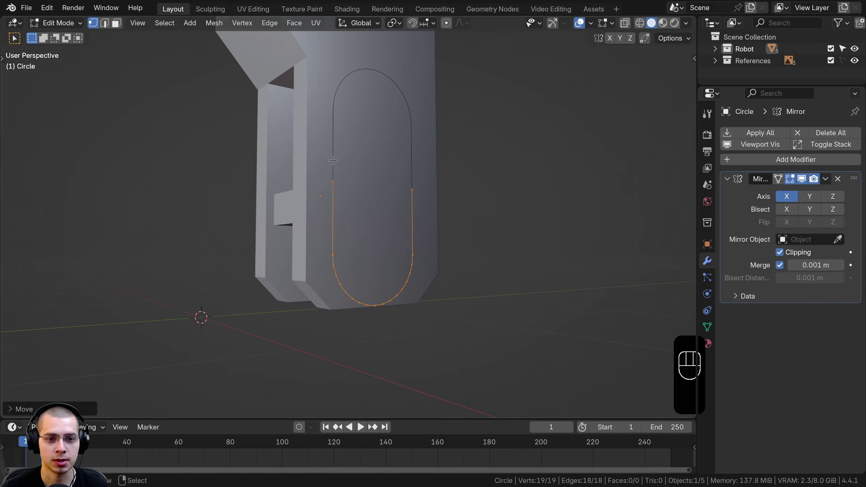
middle_drag(332, 161, 373, 202)
key(Tab)
shift+middle_drag(330, 232, 330, 253)
key(Tab)
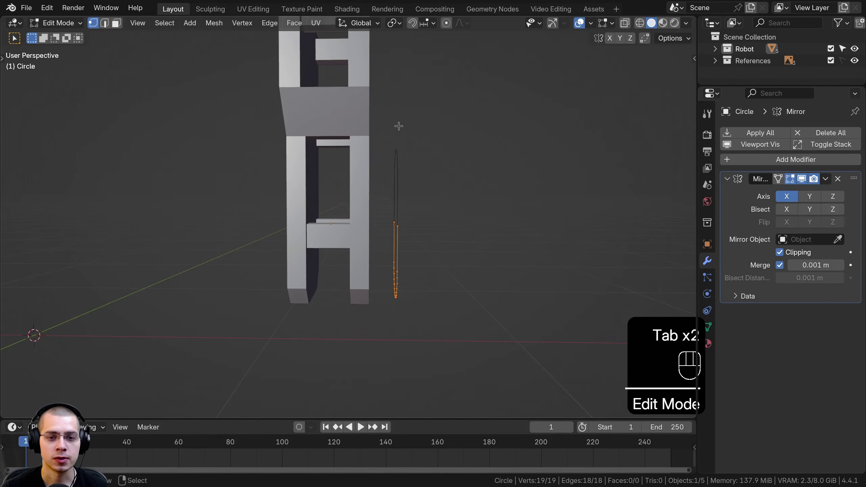
middle_drag(397, 196, 400, 196)
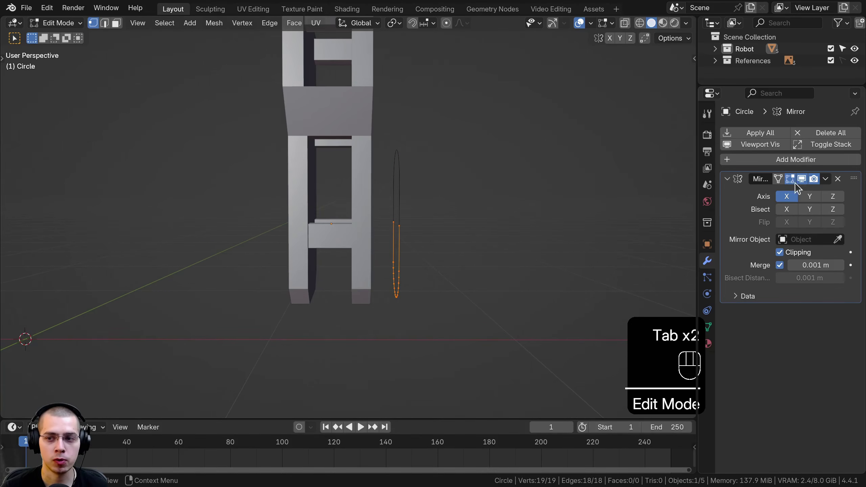
Step: Add a second Mirror modifier on the X axis with Cube, the arm plates, as its mirror object
click(803, 159)
text(mir)
key(Return)
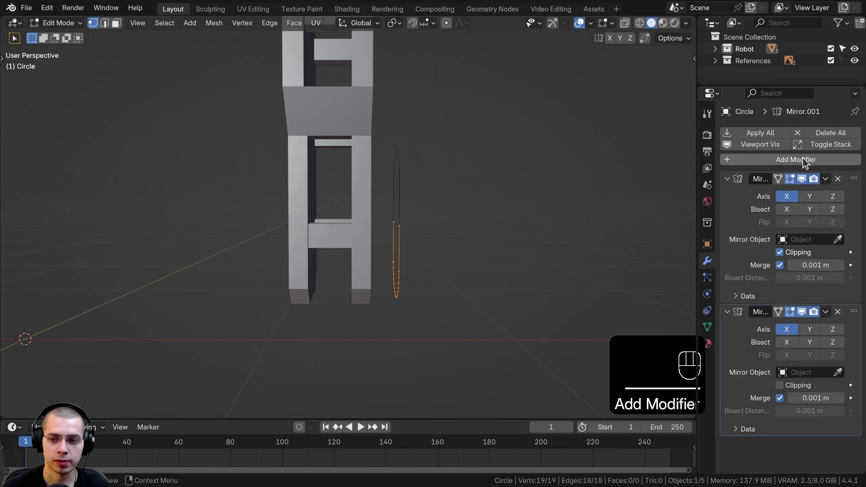
click(354, 104)
key(Tab)
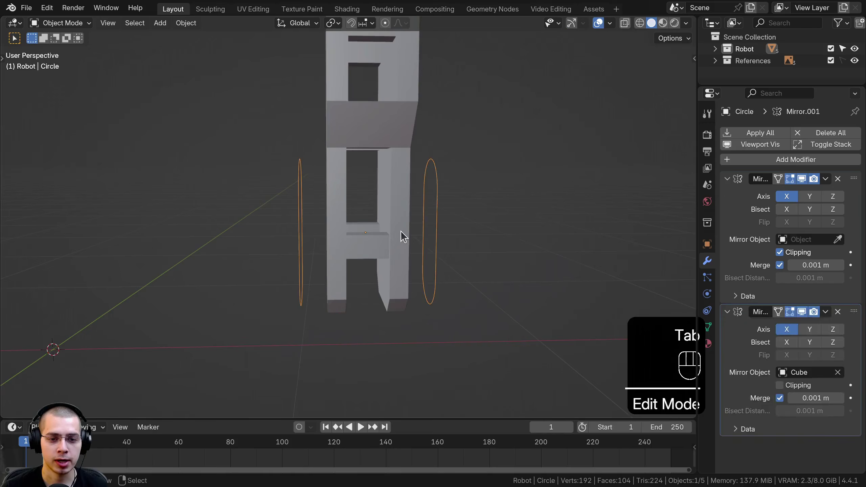
click(401, 232)
key(g)
right_click(426, 231)
right_click(439, 228)
middle_drag(438, 229, 248, 236)
middle_drag(310, 221, 238, 222)
Step: Select the entire oval outline and move it along X until it meets the outer face of the arm plate
key(Tab)
key(a)
key(a)
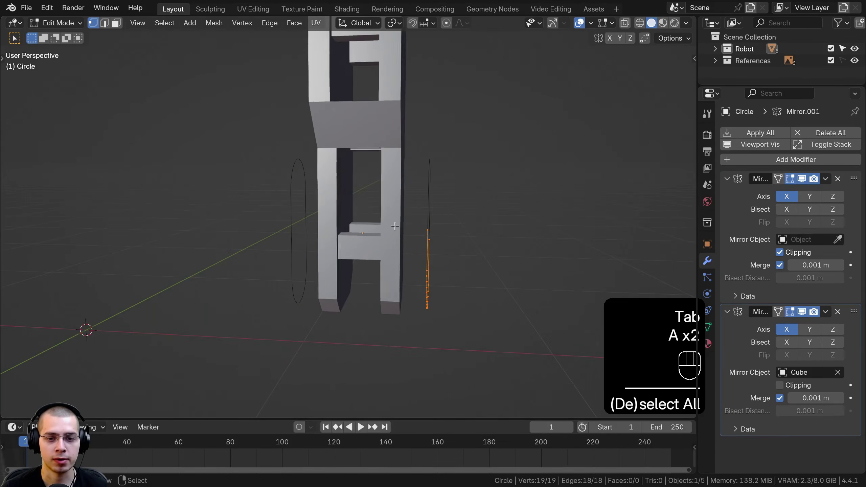
key(KP_1)
scroll(494, 216, up, 4)
key(g)
key(x)
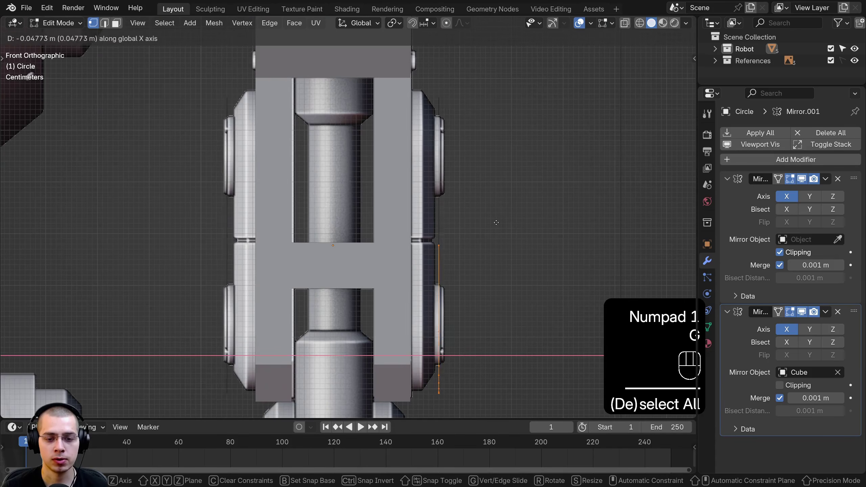
click(468, 220)
Step: Extrude the outline outward along X twice to form the cover's side wall and its outer section
key(e)
key(x)
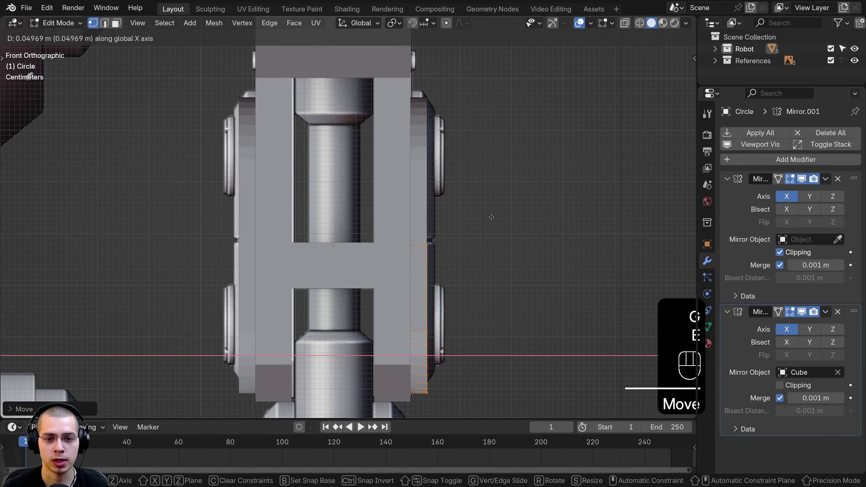
click(490, 217)
shift+middle_drag(483, 209, 461, 209)
scroll(457, 210, up, 1)
key(e)
key(x)
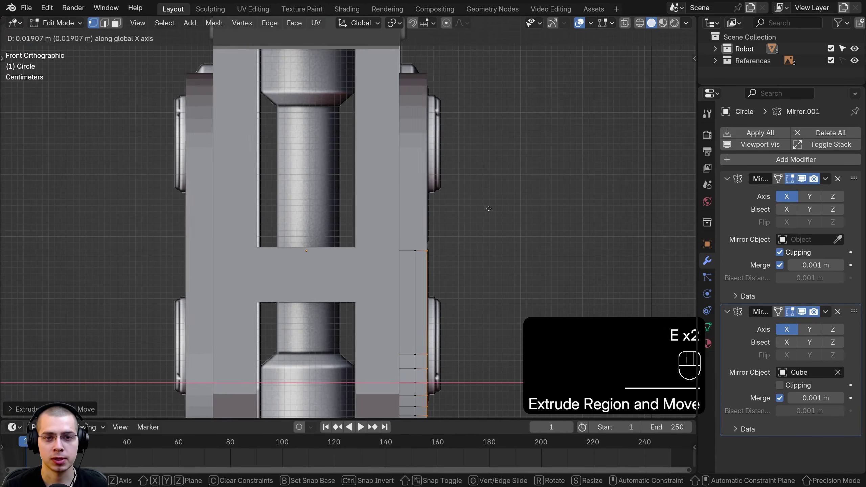
click(489, 209)
Step: Scale the outermost edge loop to about 0.75 and nudge it into place to form the cover's bevelled rim
key(s)
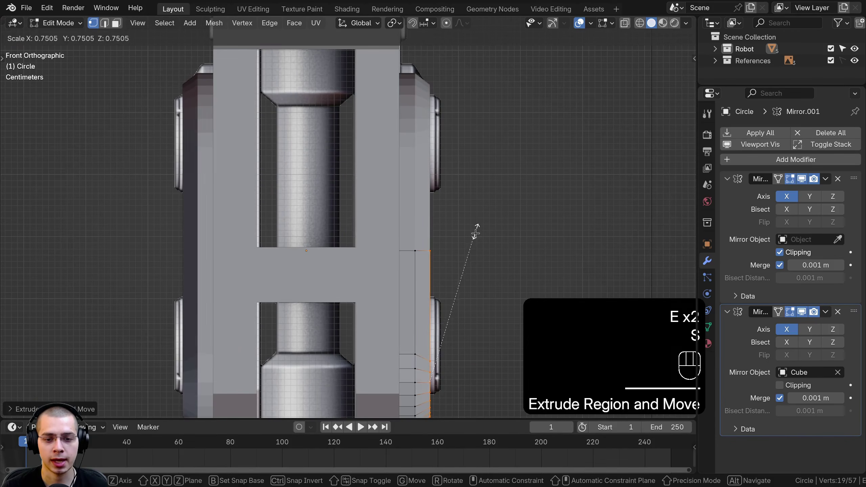
click(474, 229)
shift+middle_drag(473, 218, 472, 207)
key(g)
click(473, 199)
Step: Scale the rim loop to about 0.97 and shift it about -0.004 m along Z to match the reference bevel from the side
key(KP_3)
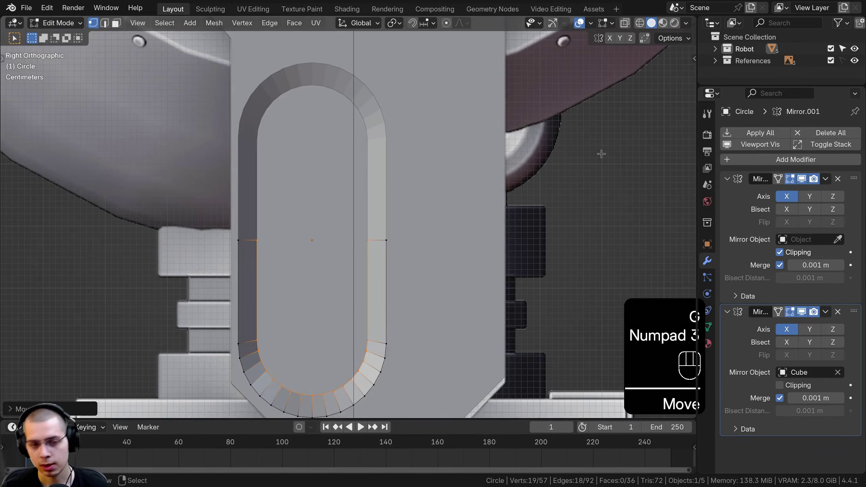
shift+middle_drag(361, 298, 399, 251)
key(z)
click(346, 256)
key(s)
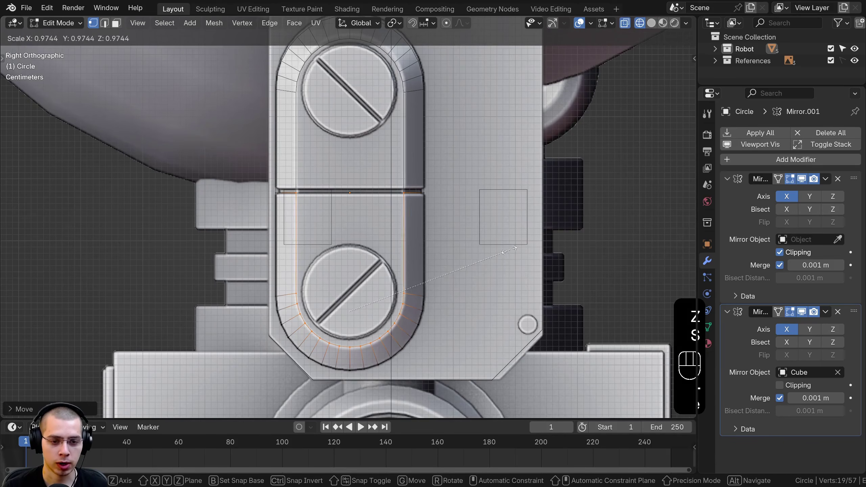
click(507, 252)
key(g)
key(z)
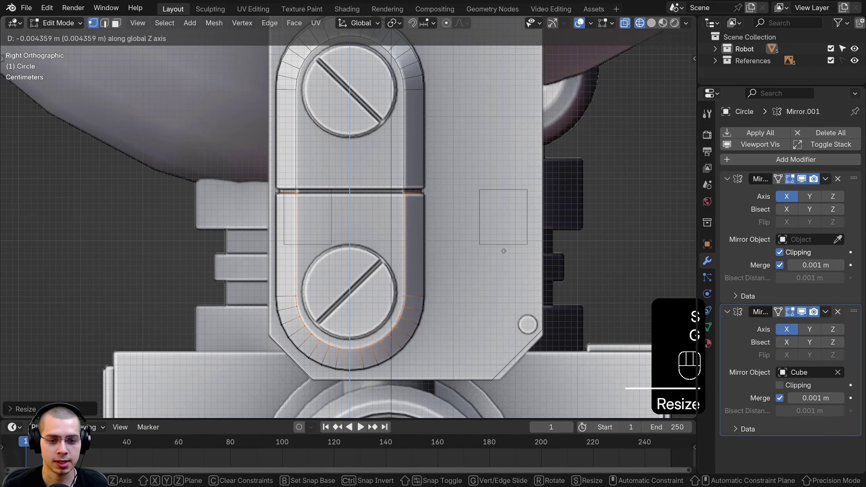
click(504, 250)
Step: Fill the cover's front with one face across the rounded end and another across the straight section
shift+middle_drag(487, 199, 501, 166)
middle_drag(312, 174, 288, 182)
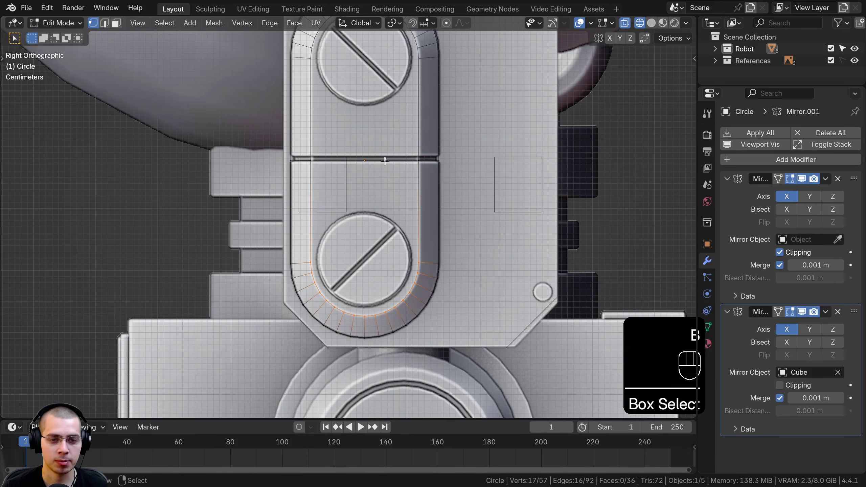
key(f)
middle_drag(346, 234, 414, 268)
click(410, 258)
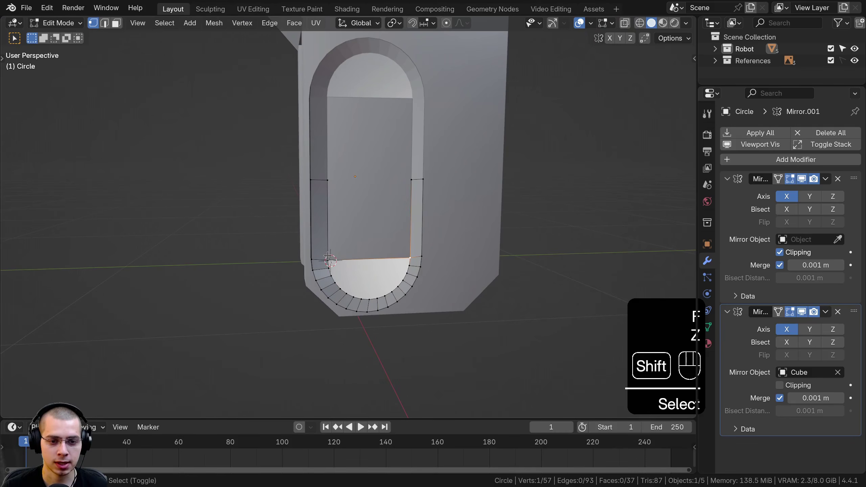
shift+click(403, 180)
key(f)
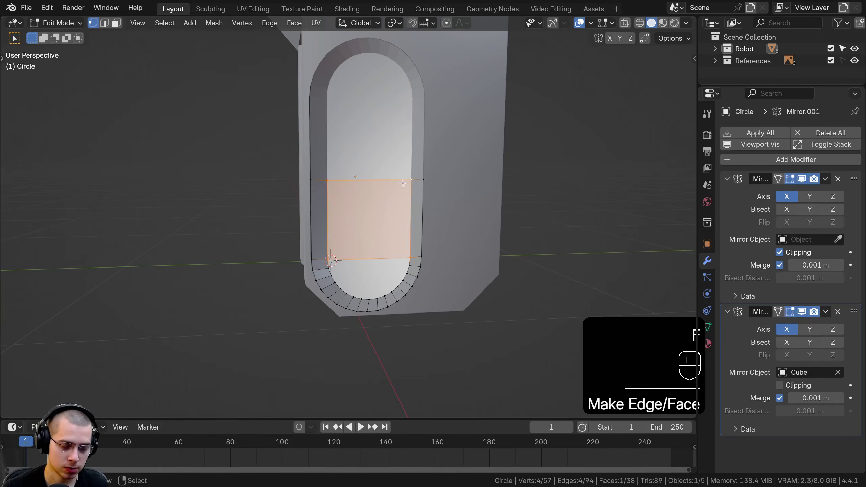
Step: Recalculate the normals of the whole cover mesh to face outward
middle_drag(402, 182, 373, 149)
key(a)
key(shift+n)
key(Tab)
key(Tab)
key(a)
key(a)
key(Tab)
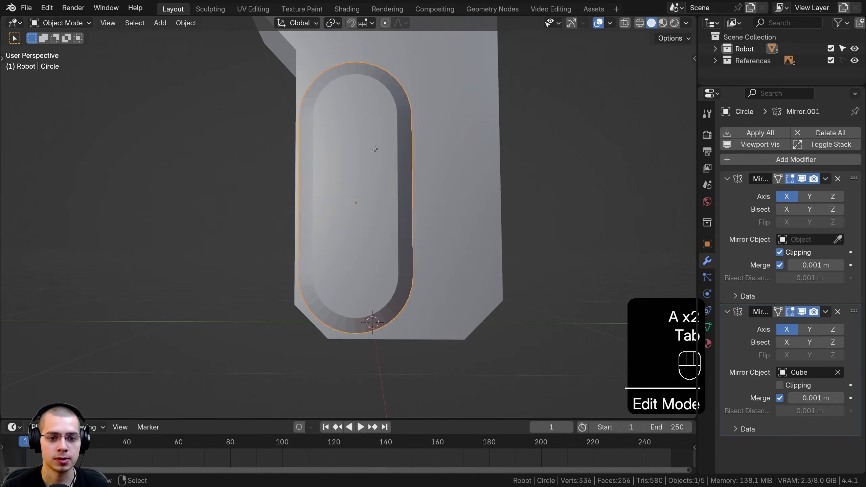
Step: Add a mesh circle at the center of the cover's rounded end and turn off Clipping on the first Mirror modifier
key(Tab)
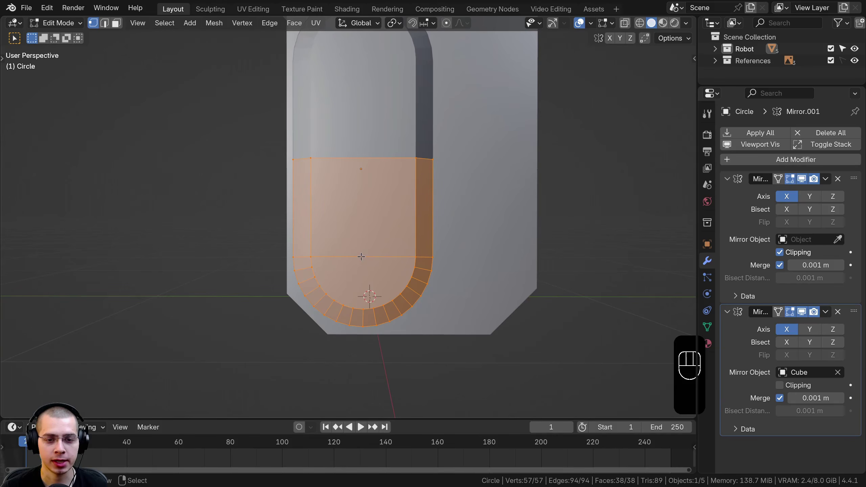
middle_drag(373, 149, 378, 152)
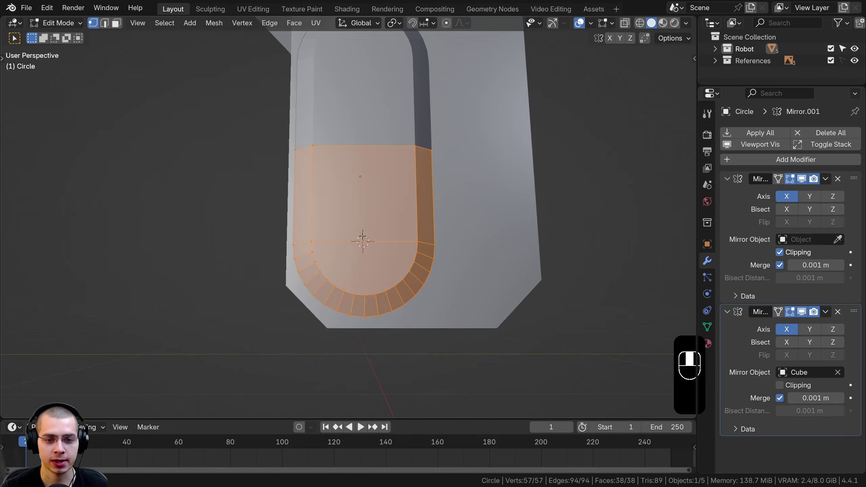
key(shift+a)
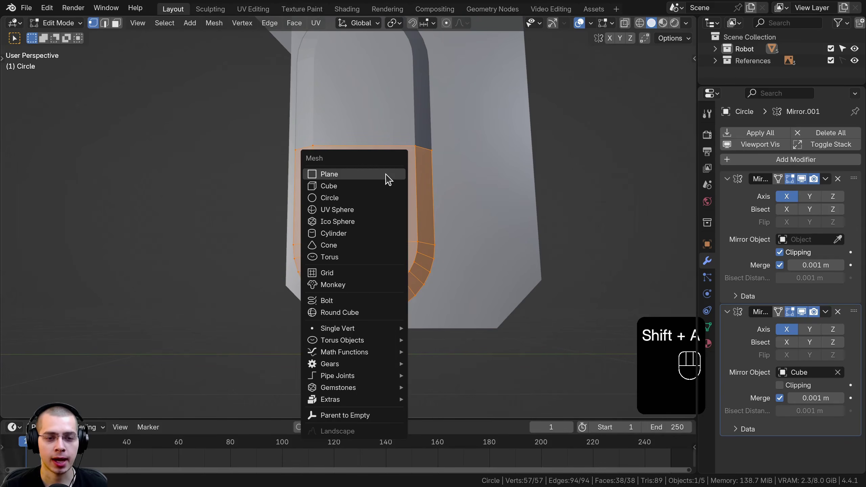
click(344, 197)
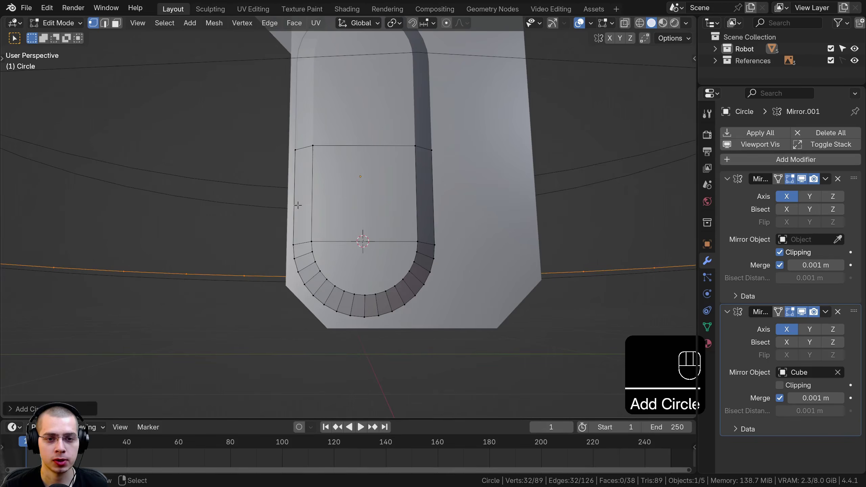
scroll(298, 205, down, 5)
middle_drag(451, 290, 480, 333)
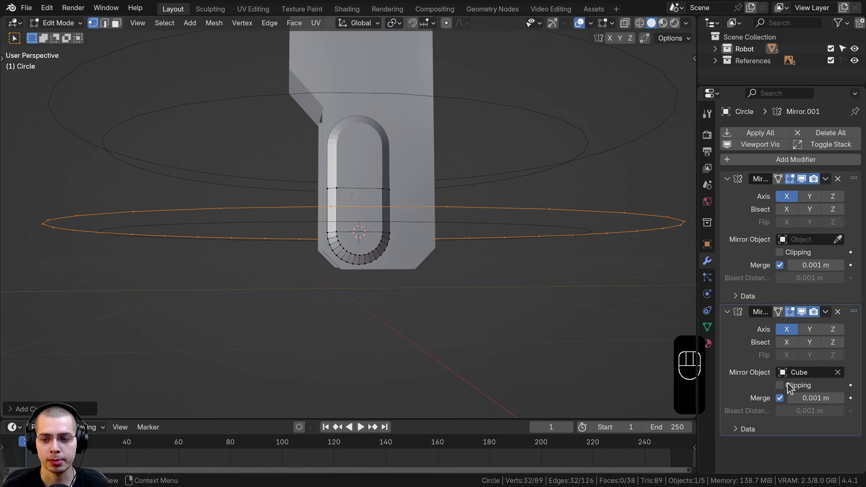
scroll(537, 215, down, 1)
middle_drag(537, 214, 534, 222)
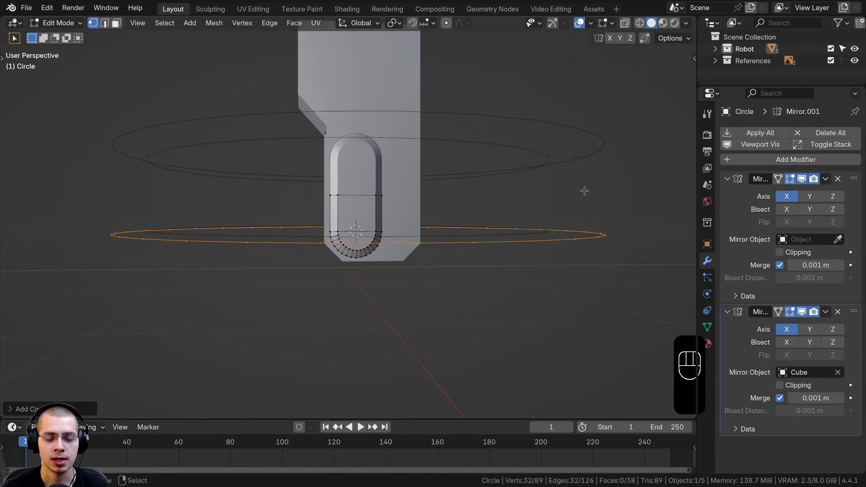
Step: Scale the new circle down to roughly the width of the cover's front face
key(s)
click(384, 235)
middle_drag(386, 239, 411, 271)
scroll(403, 223, up, 2)
scroll(385, 157, up, 2)
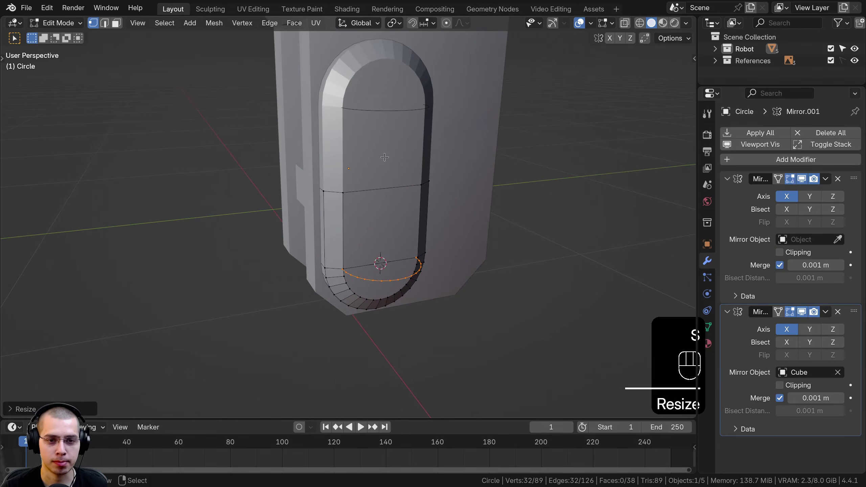
Step: Rotate the circle about Y until it lies parallel to the cover's face, and enable Clipping on both Mirror modifiers
middle_drag(385, 157, 388, 204)
key(r)
key(x)
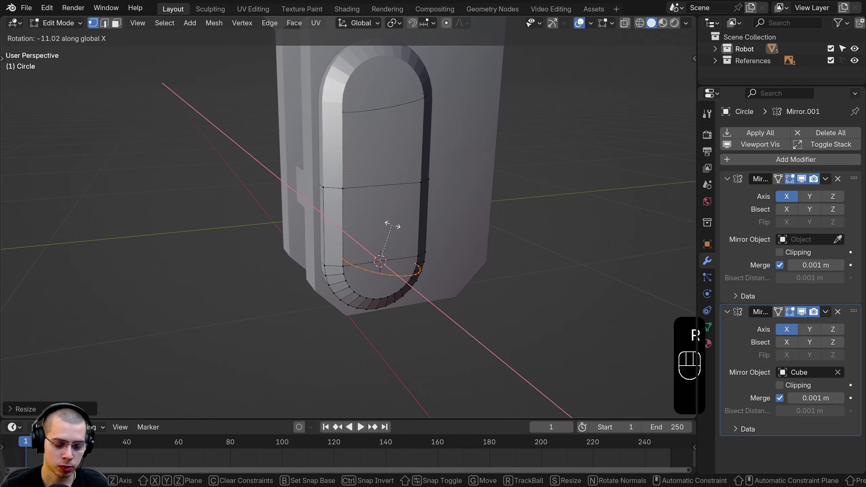
key(y)
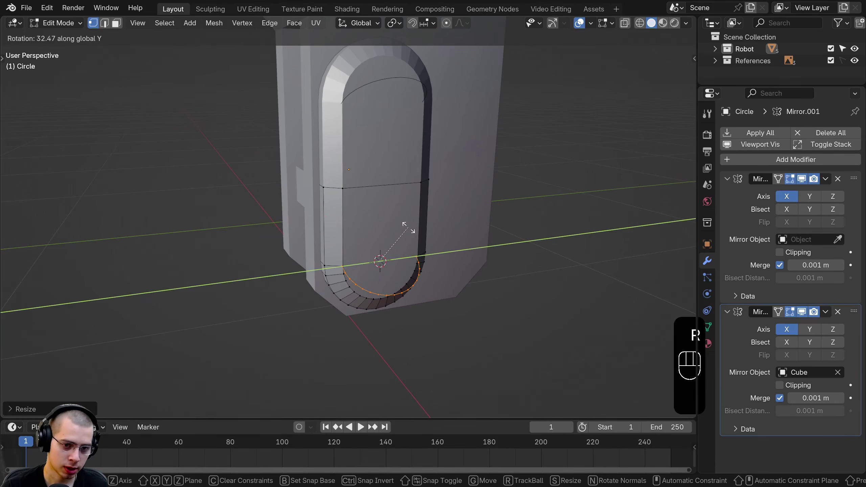
click(408, 228)
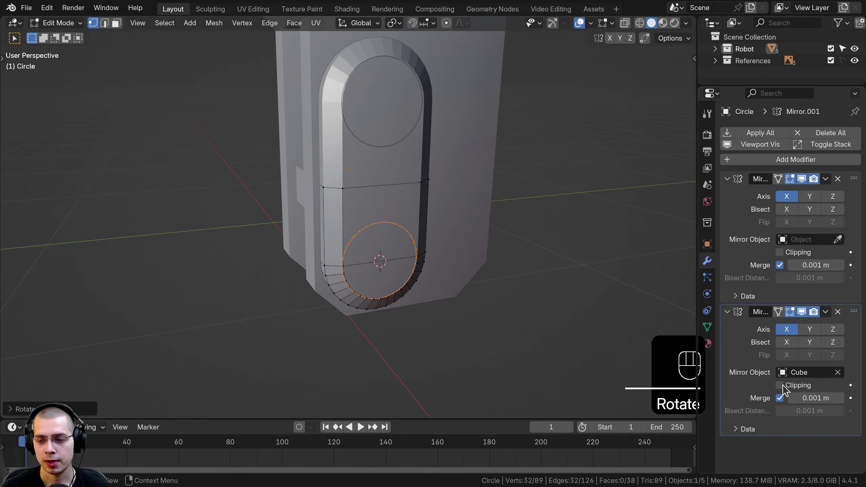
middle_drag(476, 244, 356, 266)
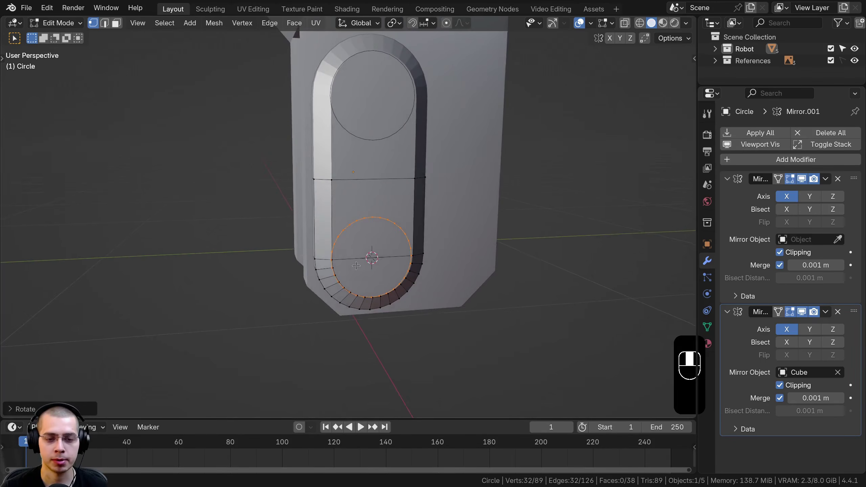
Step: Scale and move the circle in the right view until it matches the lower slotted screw's outline in the reference
key(KP_1)
key(KP_3)
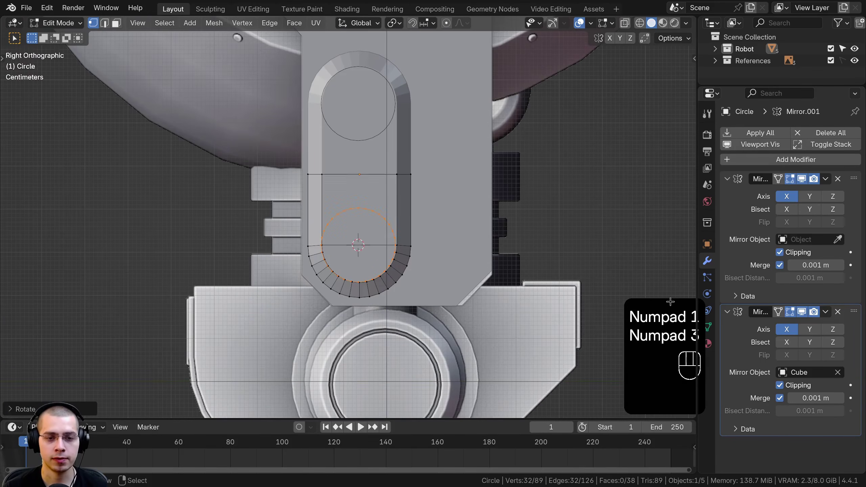
scroll(484, 261, up, 5)
key(s)
click(477, 261)
key(g)
click(479, 261)
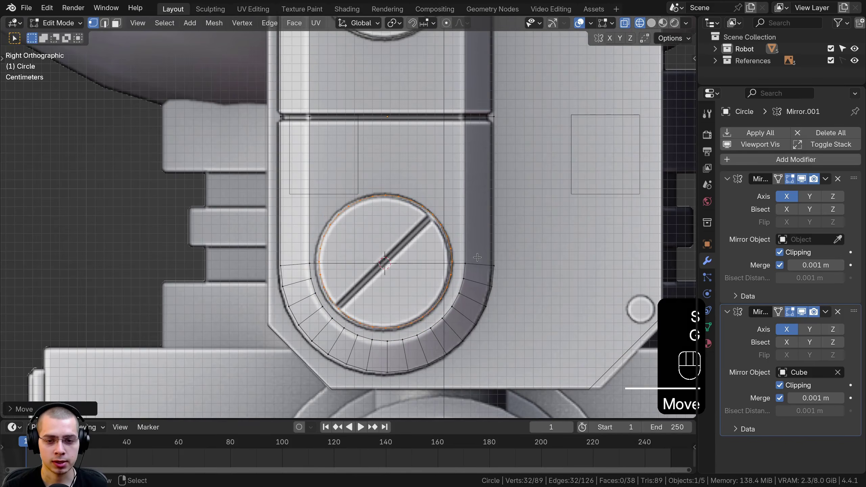
key(s)
click(485, 262)
key(g)
shift+click(495, 262)
key(s)
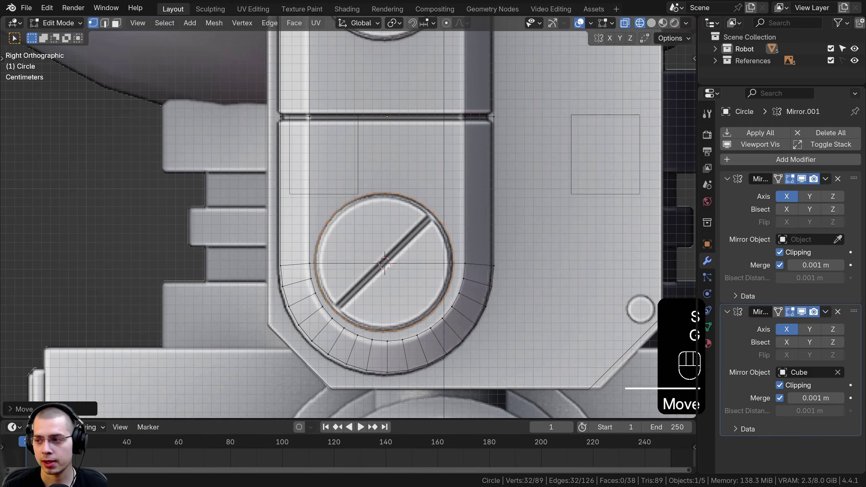
Step: Move the circle along X onto the cover's front and extrude it about 0.02 m outward along X
shift+middle_drag(495, 262, 592, 296)
key(g)
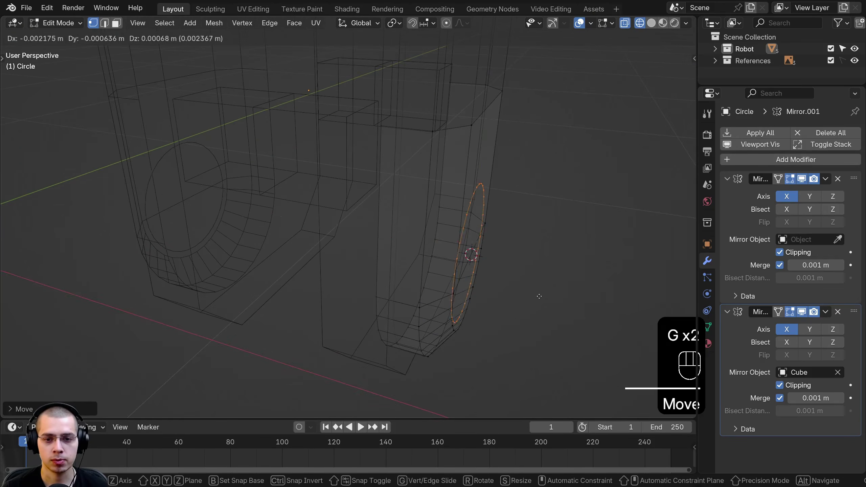
key(x)
key(shift+z)
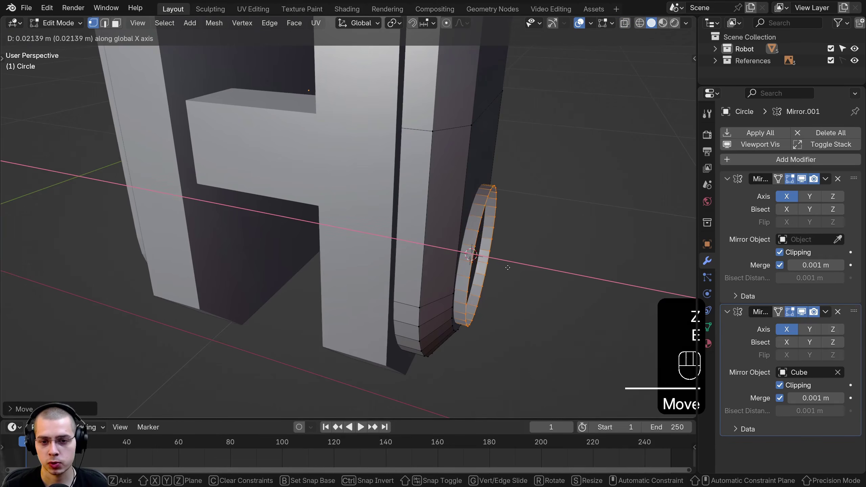
click(508, 267)
Step: Extrude the screw head's front edge in place and scale it inward to about 0.9 to form a rim
shift+middle_drag(509, 267, 499, 252)
scroll(499, 250, up, 2)
key(e)
right_click(537, 246)
key(s)
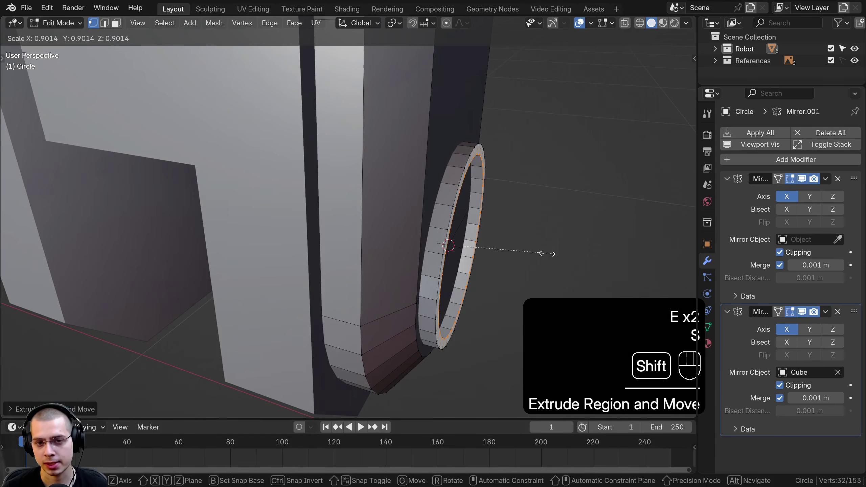
click(546, 253)
Step: Fill the screw head's opening with a face and knife-cut it vertically through the center into two halves
middle_drag(542, 252, 402, 222)
key(f)
scroll(402, 222, down, 1)
shift+middle_drag(403, 222, 400, 207)
scroll(399, 180, up, 1)
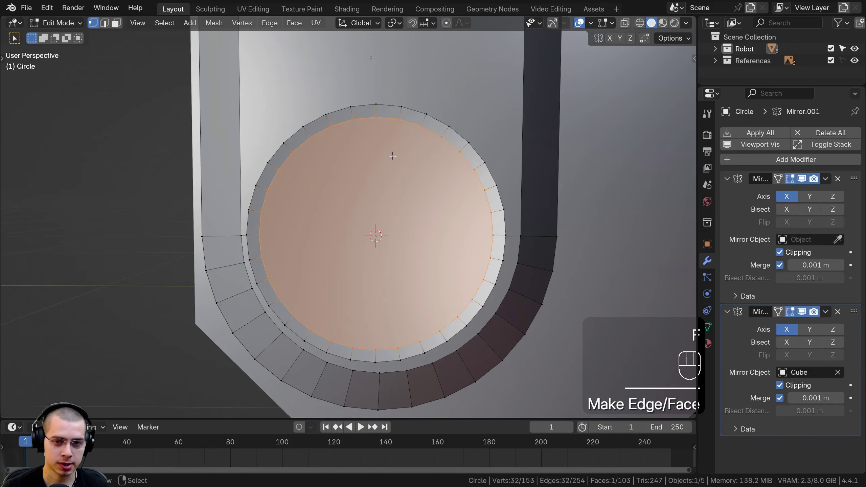
key(k)
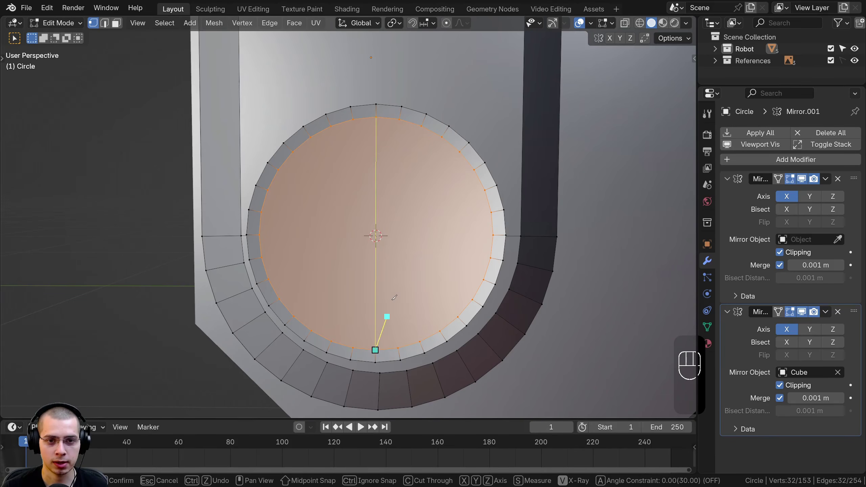
key(Return)
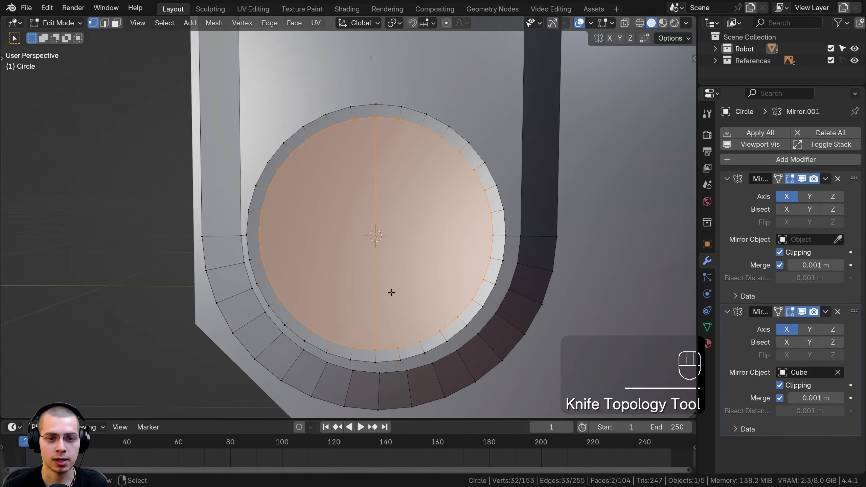
Step: Inset the screw head's two half faces individually by about 0.0018 m to form a center slot
click(117, 23)
shift+click(398, 207)
shift+click(426, 209)
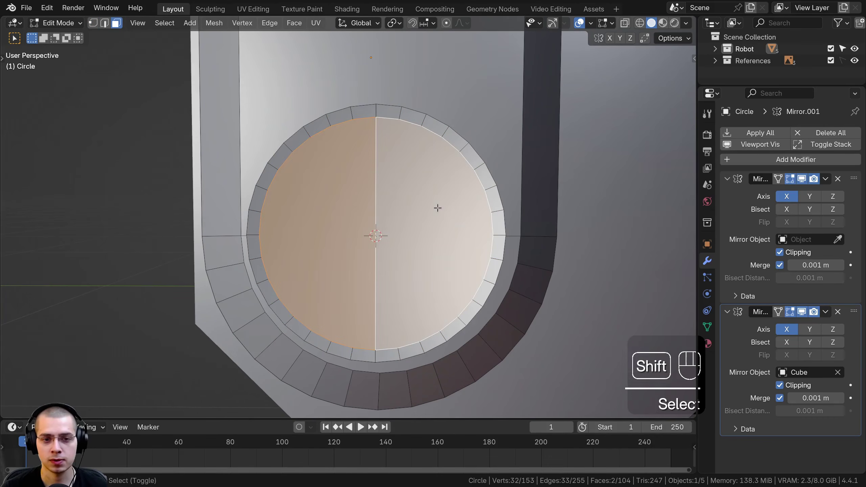
key(i)
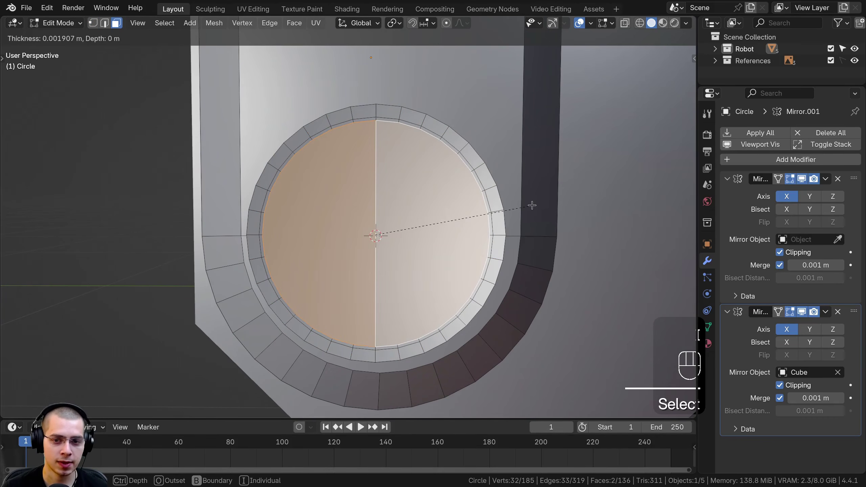
key(i)
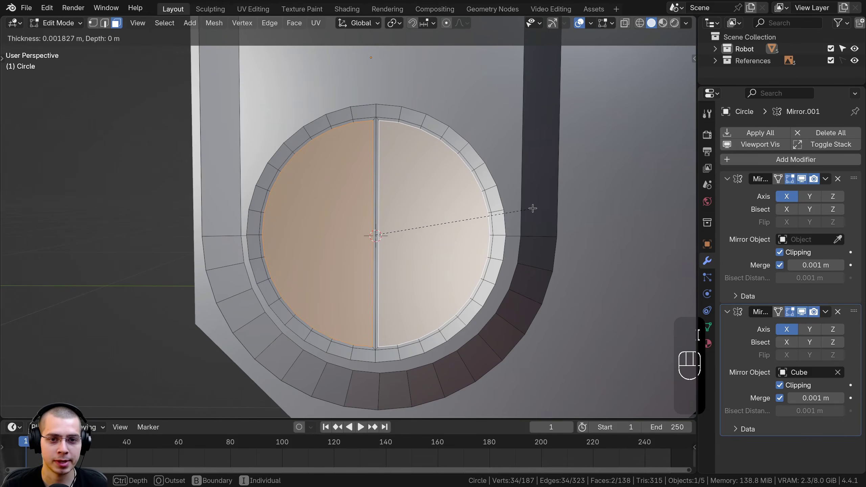
click(433, 213)
Step: Extrude the two inset halves about 0.005 m outward so they stand proud of the rim, and leave Edit Mode
middle_drag(433, 213, 478, 263)
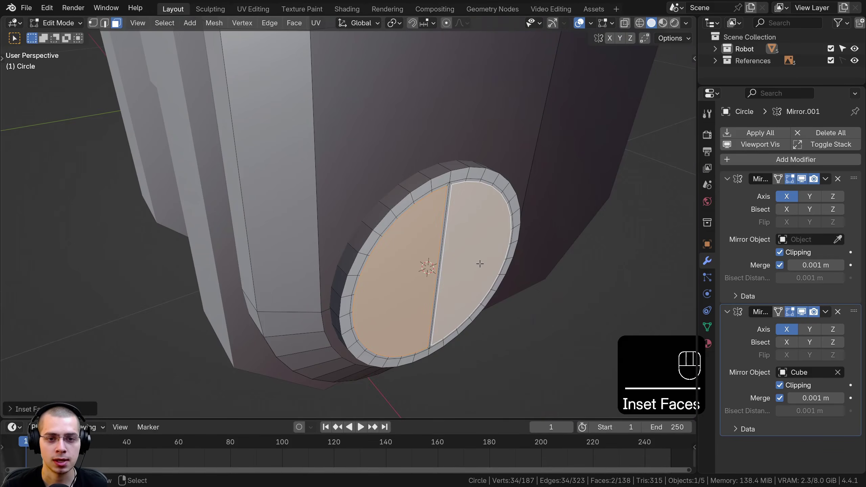
key(e)
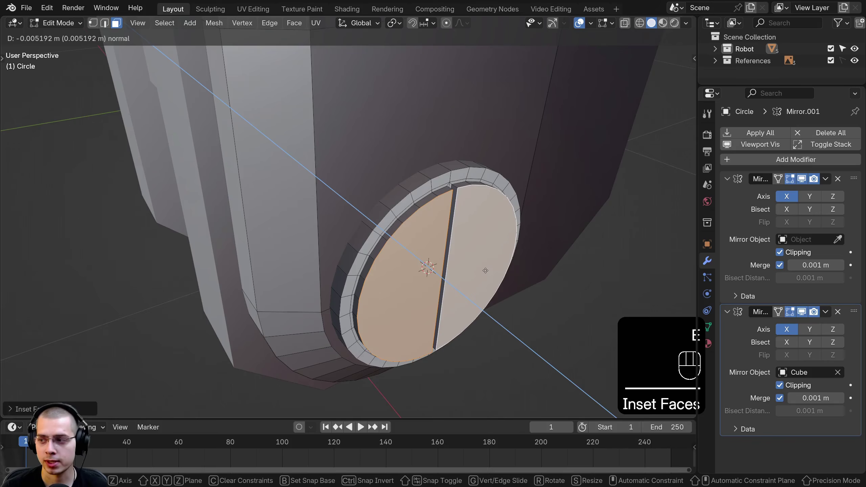
click(486, 271)
key(Tab)
Step: Recalculate the normals of the whole cover mesh to face outside and clear the selection
scroll(393, 213, down, 7)
middle_drag(485, 271, 363, 157)
key(Tab)
key(a)
key(a)
key(shift+n)
middle_drag(360, 216, 352, 216)
key(a)
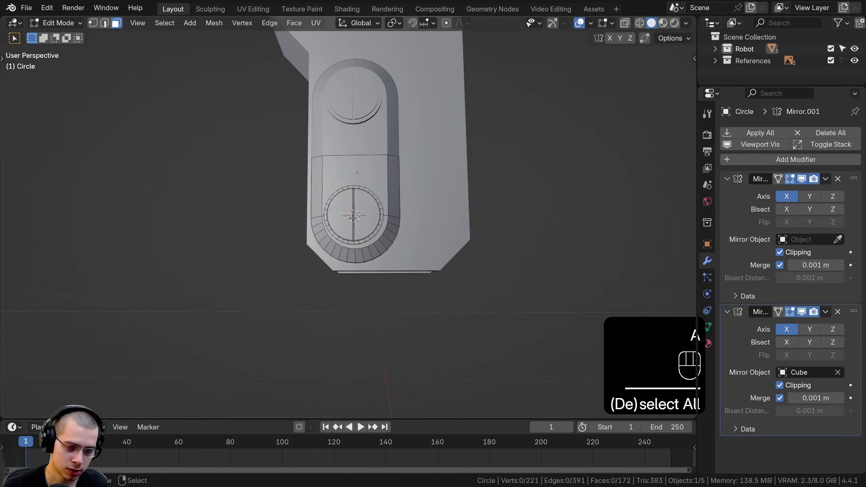
Step: Rotate the linked lower screw head about the X axis so its slot sits at a slant, and leave Edit Mode
key(l)
scroll(355, 219, up, 3)
key(r)
key(x)
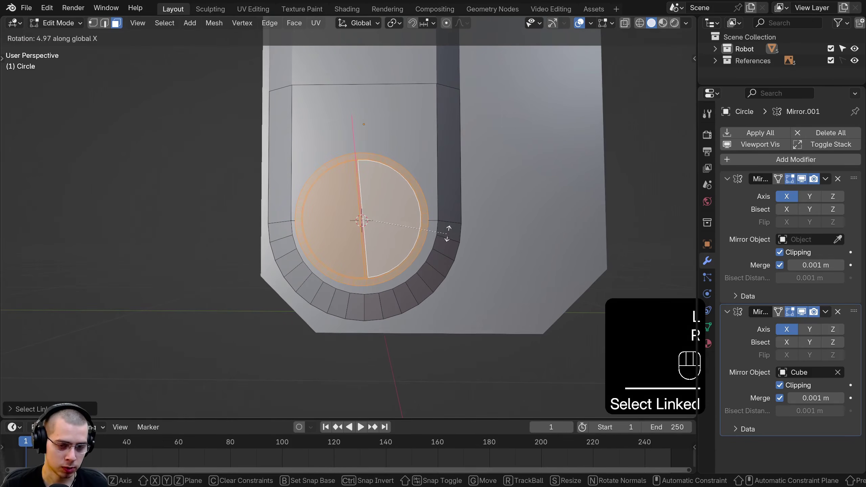
click(450, 188)
scroll(403, 208, down, 4)
key(Tab)
scroll(370, 235, down, 4)
middle_drag(369, 234, 435, 318)
scroll(461, 197, up, 5)
key(Tab)
scroll(300, 239, down, 5)
key(Tab)
Step: Select the arm plate object, reset the 3D cursor to the world origin, and enter Edit Mode with nothing selected
click(292, 198)
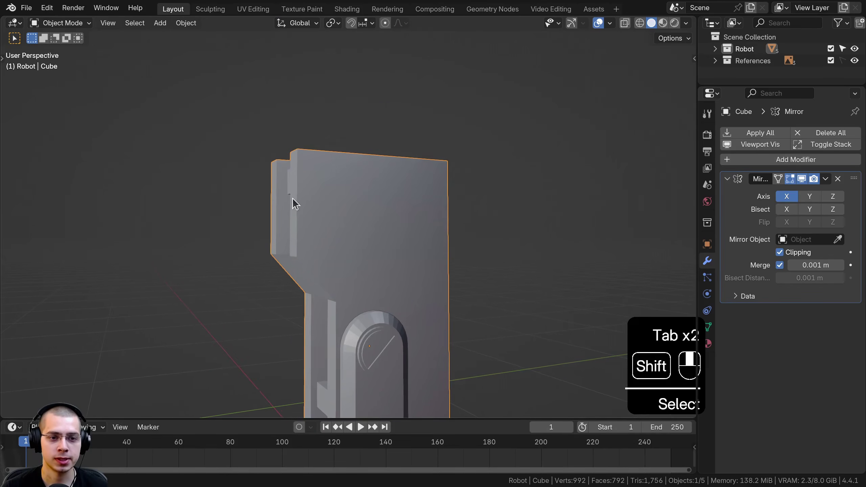
scroll(286, 127, up, 3)
scroll(258, 128, up, 2)
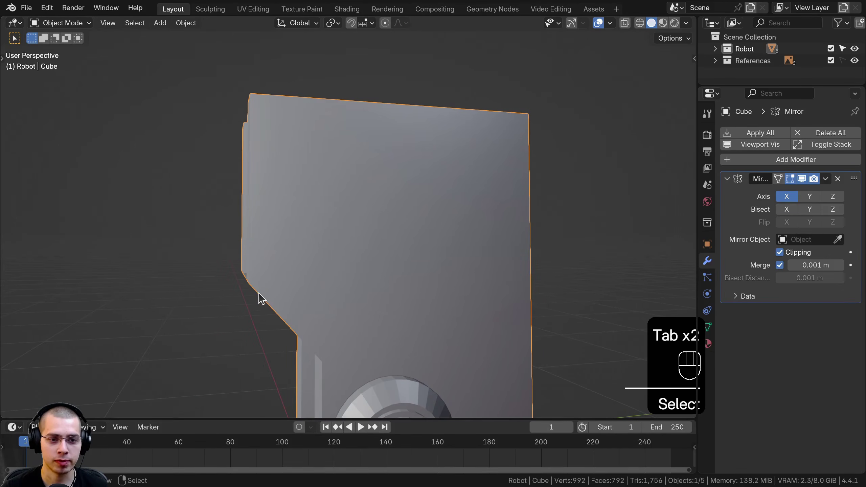
scroll(400, 184, down, 5)
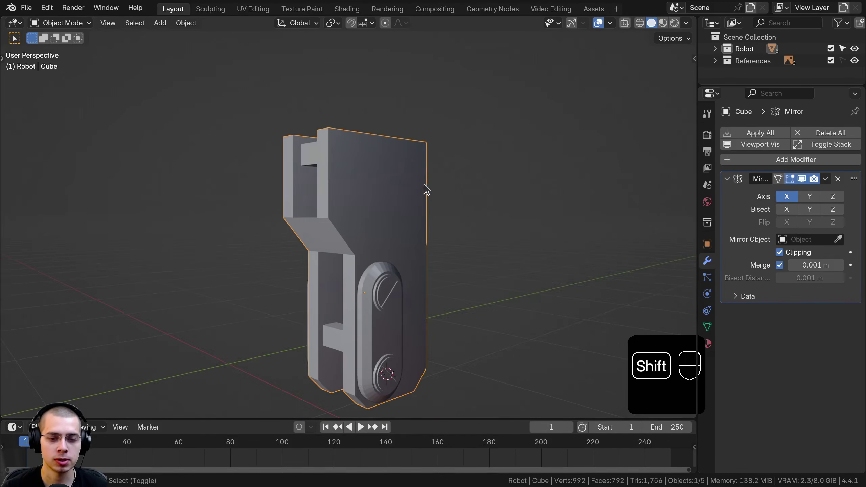
key(shift+c)
key(Tab)
key(a)
key(a)
scroll(365, 160, up, 3)
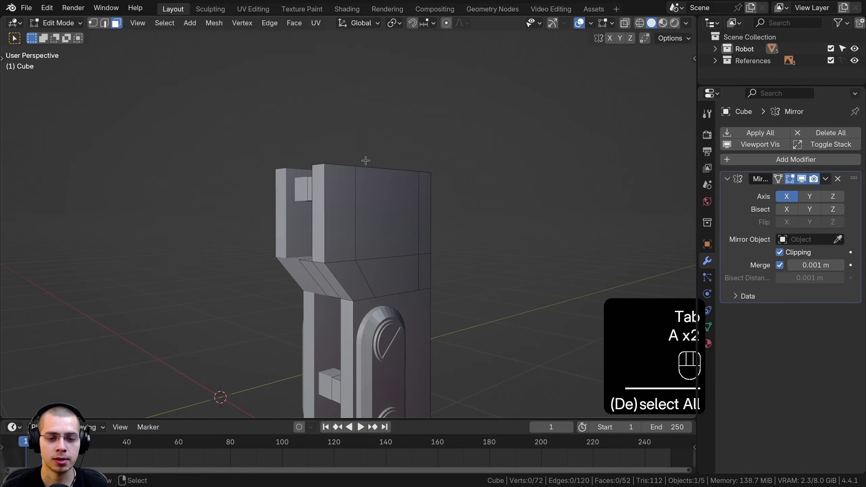
Step: Add a cylinder with 14 vertices to the arm plate mesh
key(shift+a)
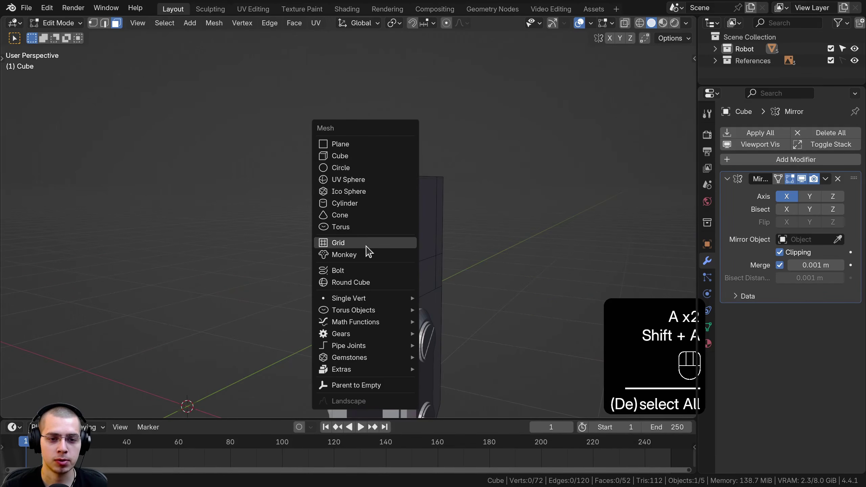
click(355, 203)
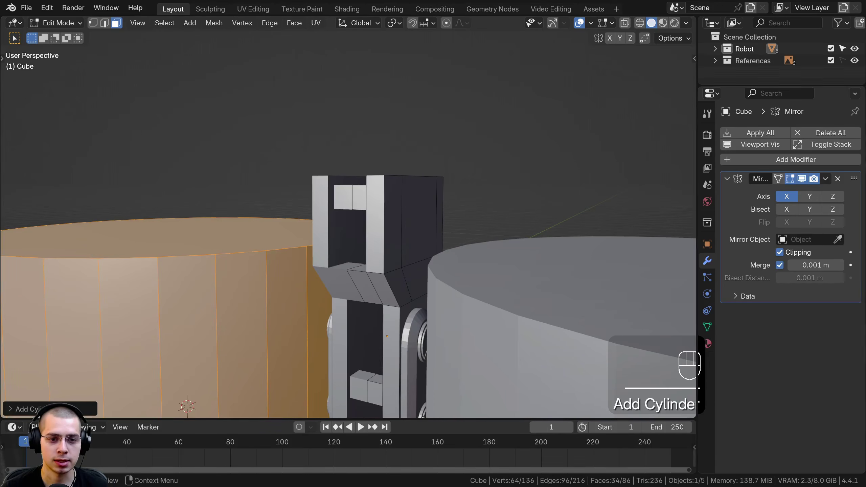
click(35, 409)
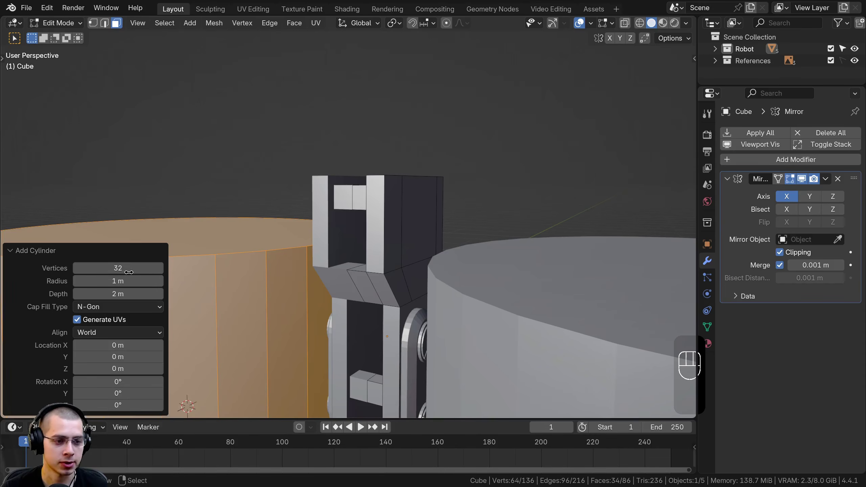
click(137, 261)
text(14)
key(Return)
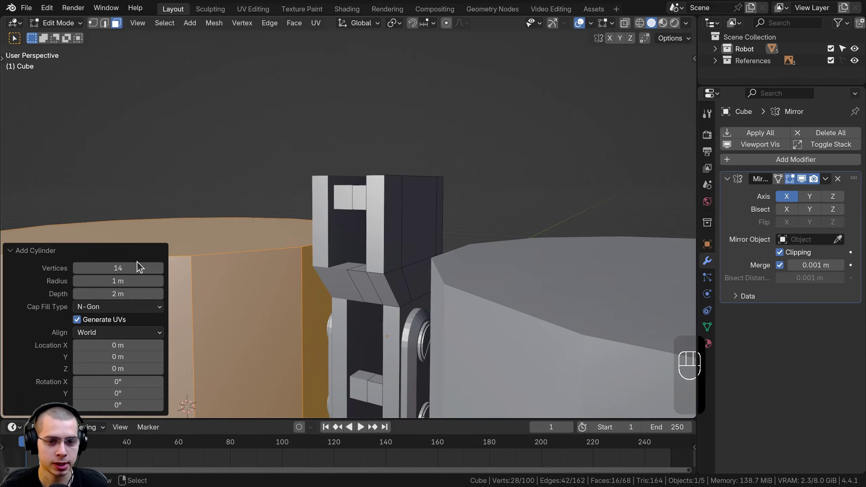
scroll(581, 280, down, 3)
click(60, 251)
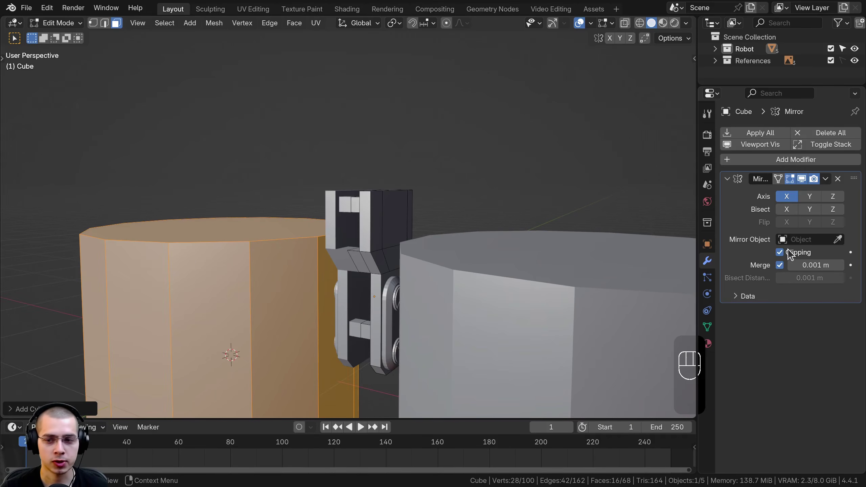
Step: Turn off clipping in the Mirror modifier, then move the cylinder over to the arm and scale it down
click(781, 253)
scroll(231, 261, down, 3)
key(g)
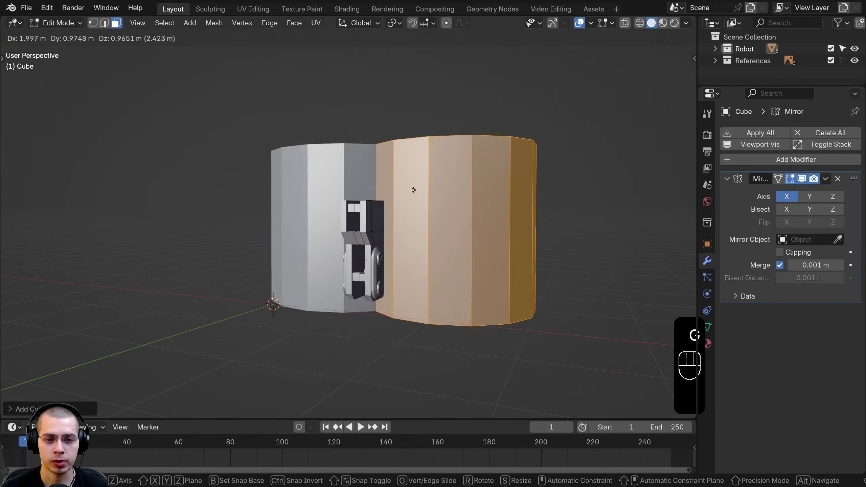
click(369, 190)
key(s)
click(416, 223)
middle_drag(416, 224, 380, 217)
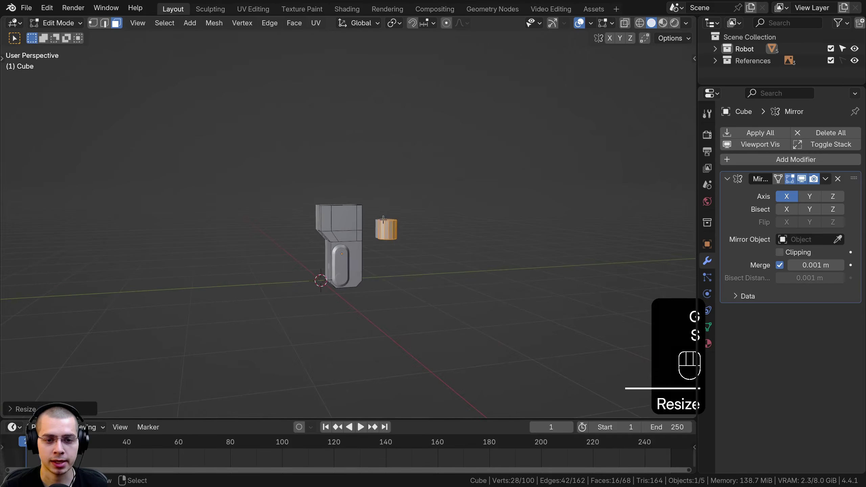
Step: Move the cylinder beside the upper arm plate and scale it down to a small size
key(g)
click(319, 219)
middle_drag(319, 219, 476, 213)
key(s)
click(378, 219)
key(g)
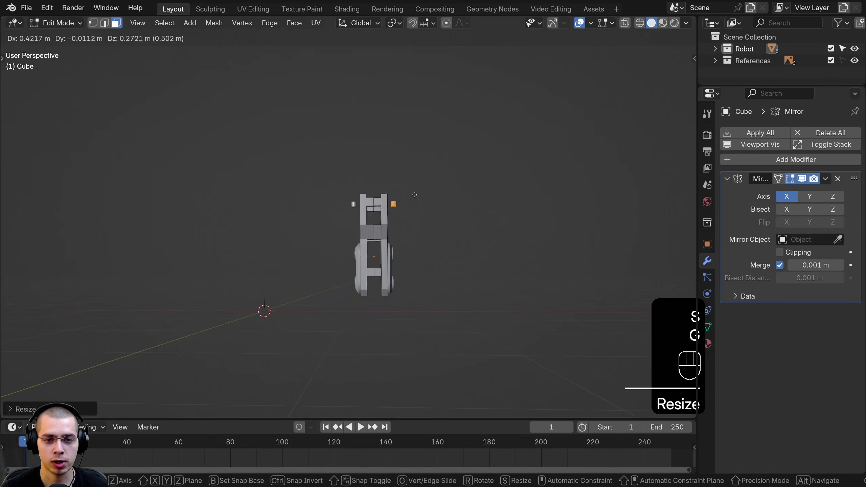
click(413, 194)
Step: Scale the small cylinder again and place it outside the plate near its upper front corner
middle_drag(414, 194, 290, 204)
scroll(450, 199, up, 6)
middle_drag(450, 199, 440, 235)
key(s)
click(418, 237)
key(g)
click(389, 221)
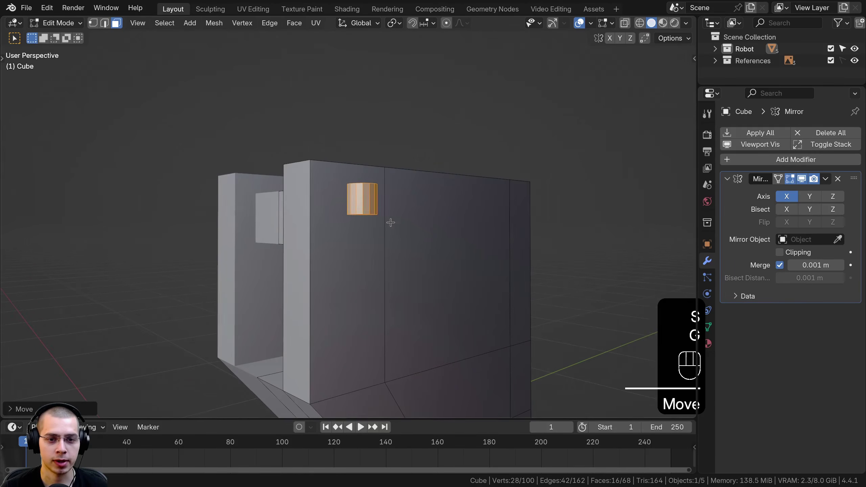
Step: Delete the cylinder's bottom cap face
middle_drag(389, 221, 405, 168)
click(329, 167)
scroll(361, 220, up, 5)
key(x)
click(330, 278)
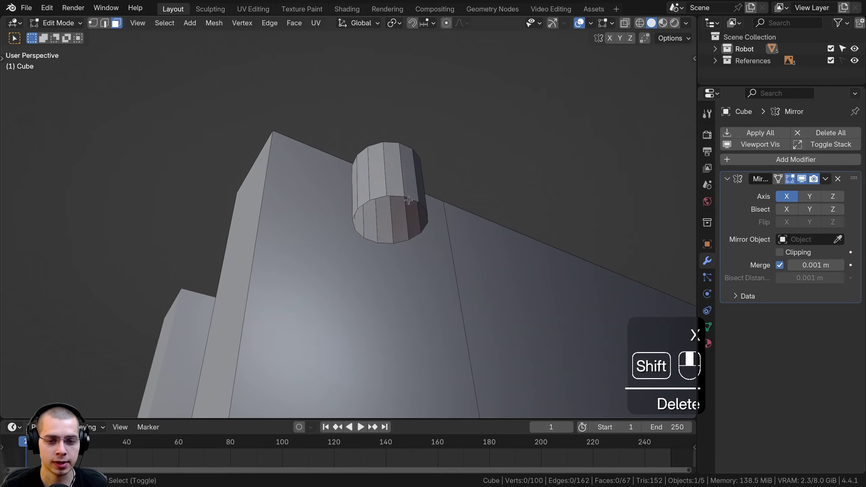
Step: Select the whole open cylinder and rotate it 90 degrees about the Y axis
key(l)
key(r)
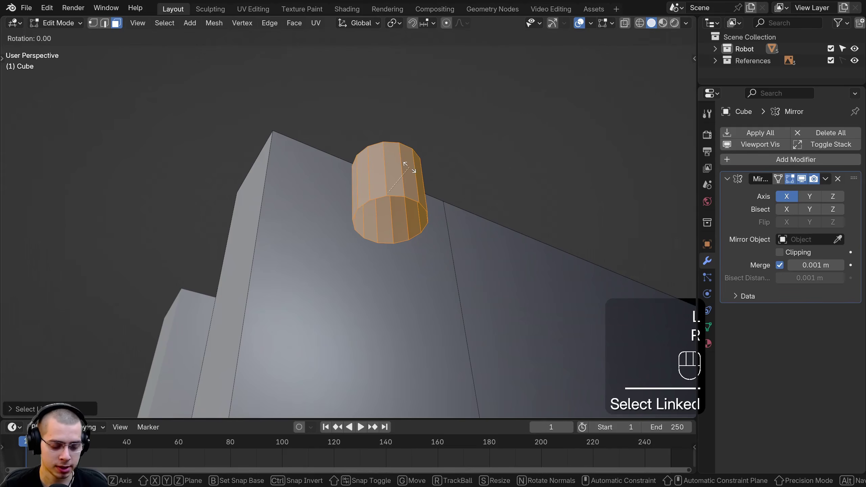
key(x)
text(y)
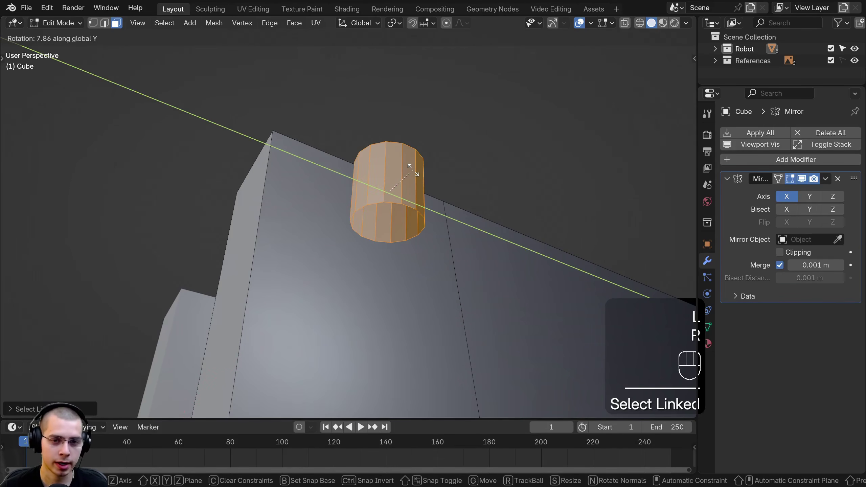
text(90)
click(413, 170)
Step: Flatten the cylinder along X into a short rivet and turn clipping back on in the Mirror modifier
middle_drag(413, 170, 452, 139)
key(s)
middle_drag(598, 243, 583, 243)
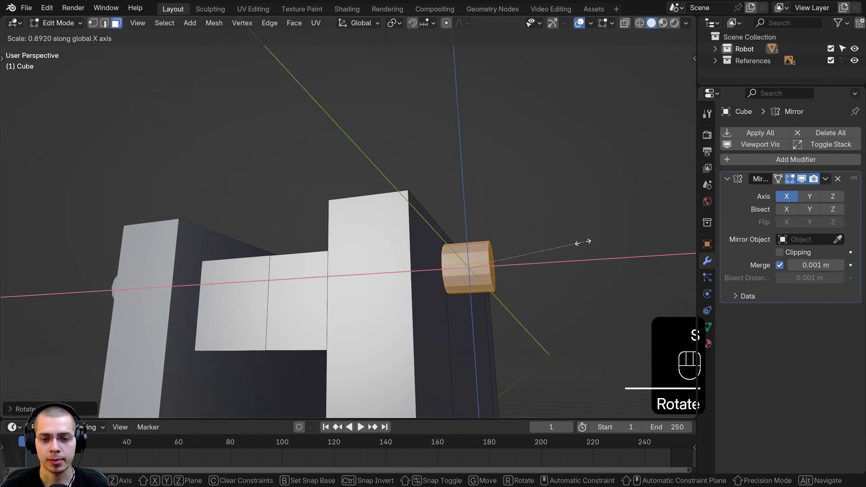
click(515, 248)
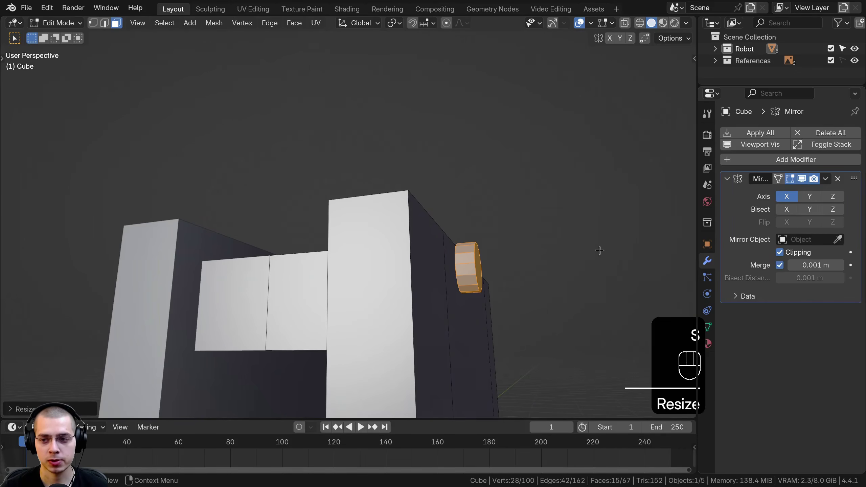
Step: Scale the rivet down further and move it against the plate's outer face
key(KP_Decimal)
scroll(412, 242, down, 5)
middle_drag(412, 242, 438, 234)
mouse_move(438, 235)
shift+middle_down()
mouse_move(486, 252)
mouse_move(535, 254)
mouse_move(386, 235)
mouse_move(429, 220)
shift+middle_up()
key(s)
click(537, 254)
key(g)
click(492, 246)
key(s)
click(501, 240)
key(s)
click(381, 233)
Step: Match the rivet's size and position to the round rivet in the reference, using the right view in wireframe
key(KP_3)
key(shift+z)
key(g)
click(365, 203)
key(s)
click(373, 207)
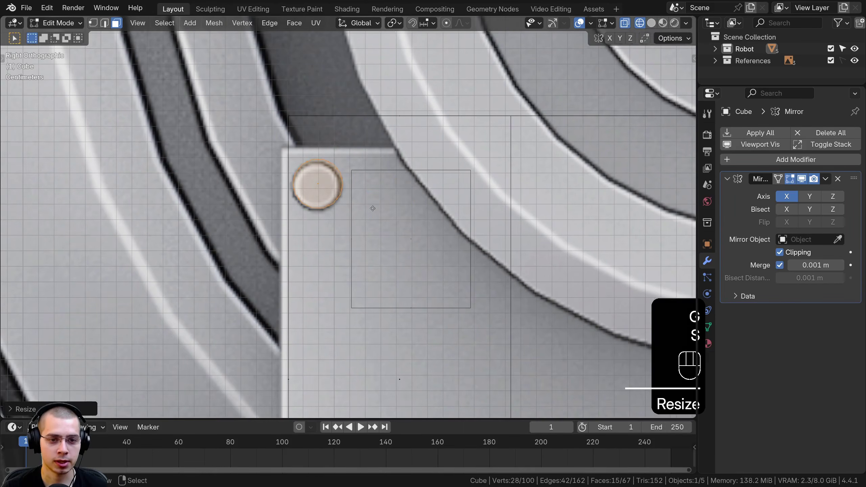
key(g)
click(372, 209)
Step: Return to solid shading and move the rivet about 0.02 m into the modeled plate's upper front corner
scroll(372, 210, down, 3)
key(z)
click(516, 213)
key(g)
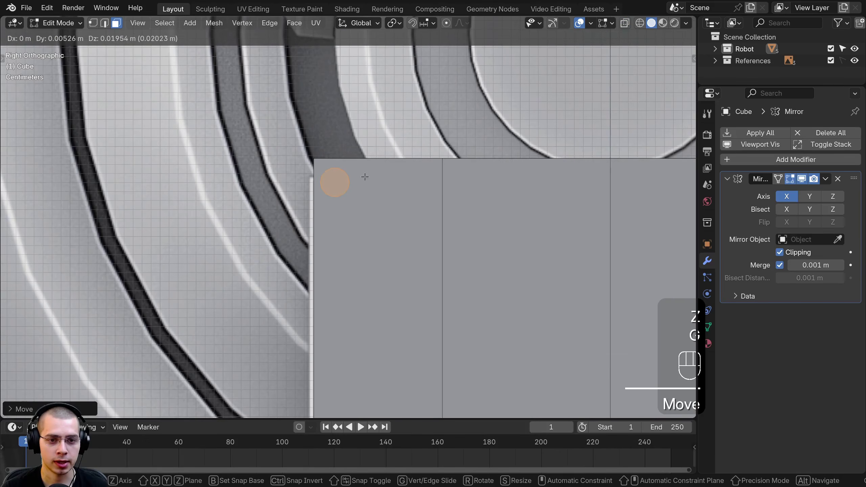
click(365, 177)
Step: Duplicate the rivet about 0.3 m down along Z, just above the plate's front bend
scroll(365, 177, down, 5)
shift+middle_drag(375, 189, 343, 118)
key(shift+d)
key(z)
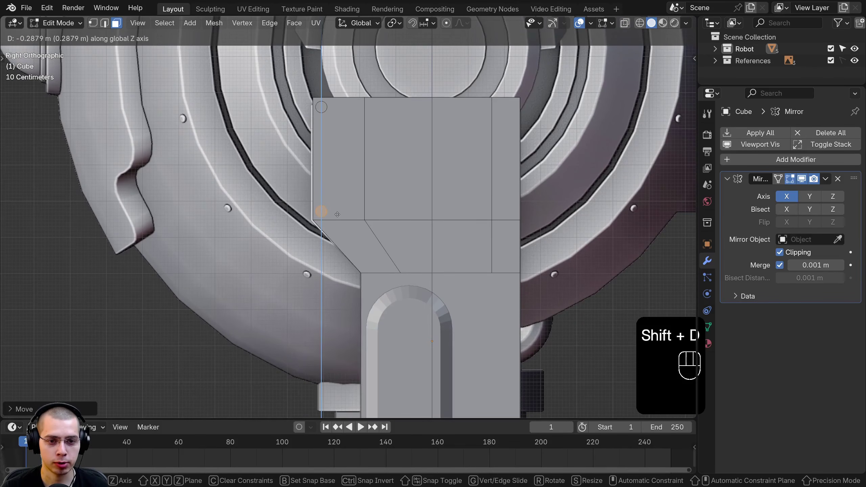
click(337, 218)
Step: Duplicate the rivet to the lower end of the slanted front edge, about 0.13 m along Y and 0.16 m down
shift+middle_drag(344, 218, 335, 166)
key(shift+d)
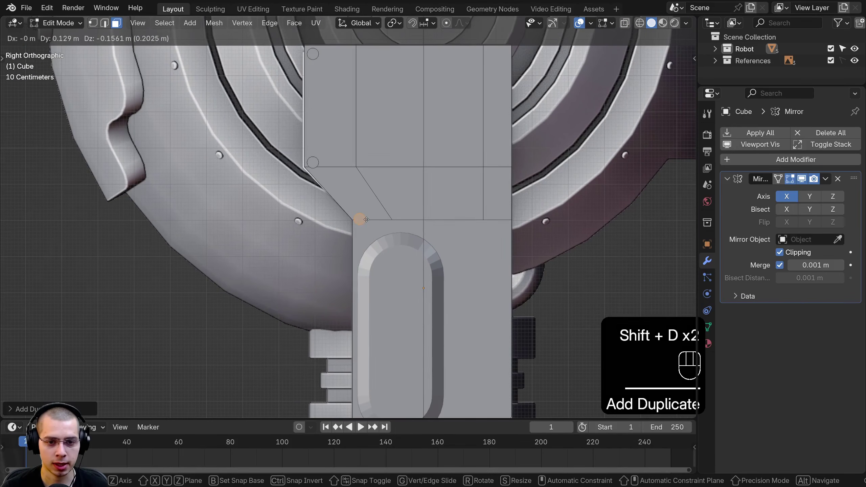
click(368, 220)
Step: Duplicate the rivet to the plate's lower rear corner and fine-tune its position above the chamfer
scroll(387, 250, down, 1)
shift+middle_drag(387, 250, 374, 159)
shift+middle_drag(449, 280, 434, 218)
key(shift+d)
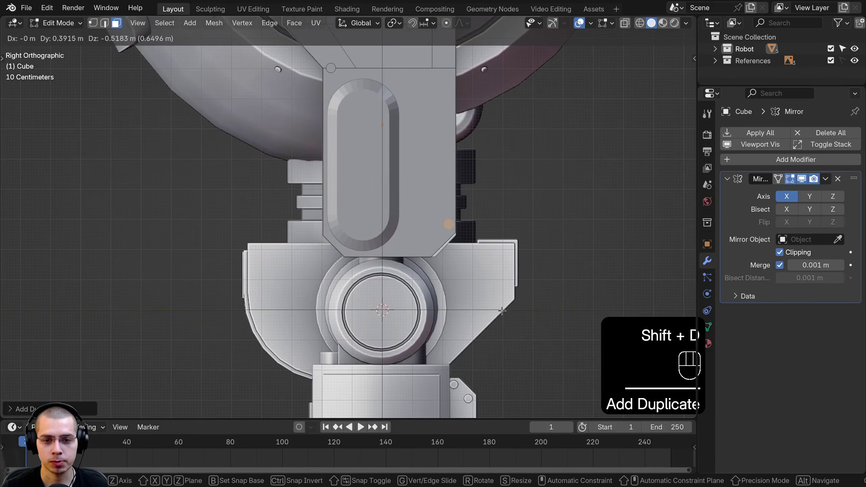
click(503, 311)
shift+middle_drag(502, 310, 491, 309)
scroll(498, 226, up, 5)
key(g)
click(544, 248)
Step: Duplicate the lower rear rivet about 0.54 m up along Z, level with the rivet below the slanted edge
scroll(533, 252, down, 5)
shift+middle_drag(507, 262, 506, 264)
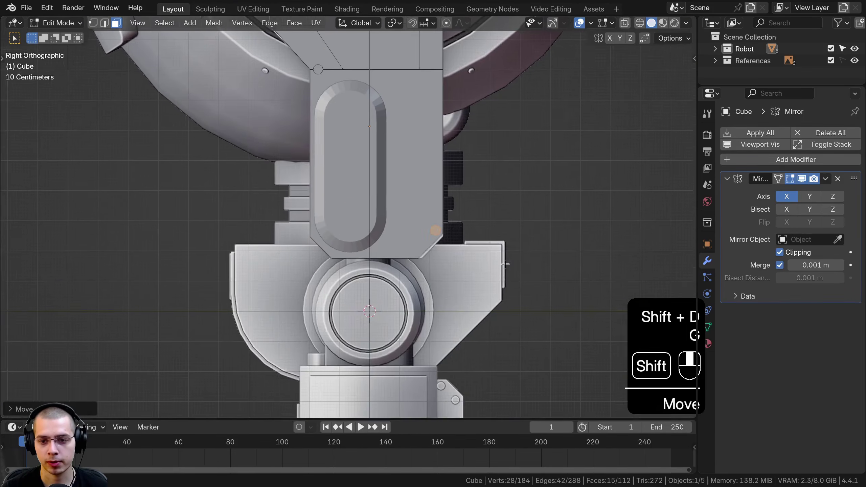
scroll(506, 265, up, 3)
key(shift+d)
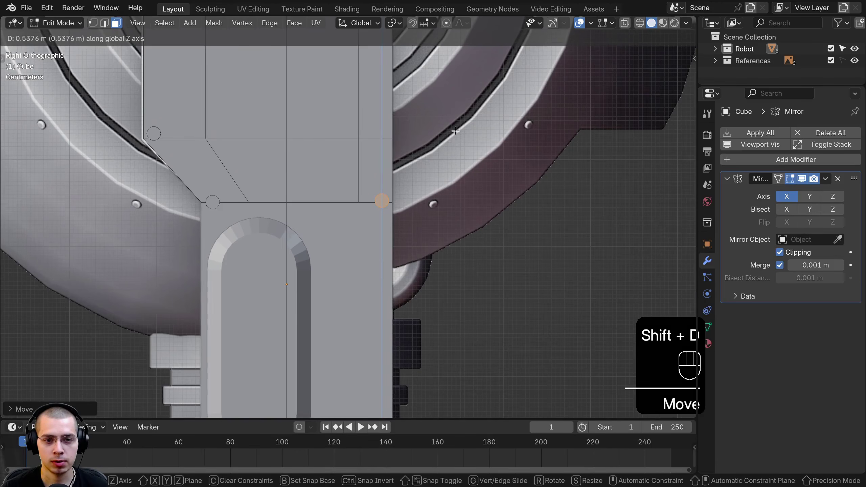
click(456, 130)
Step: Duplicate the rear rivet about 0.15 m up along Z, level with the rivet above the front bend
shift+middle_drag(456, 131, 463, 293)
key(shift+d)
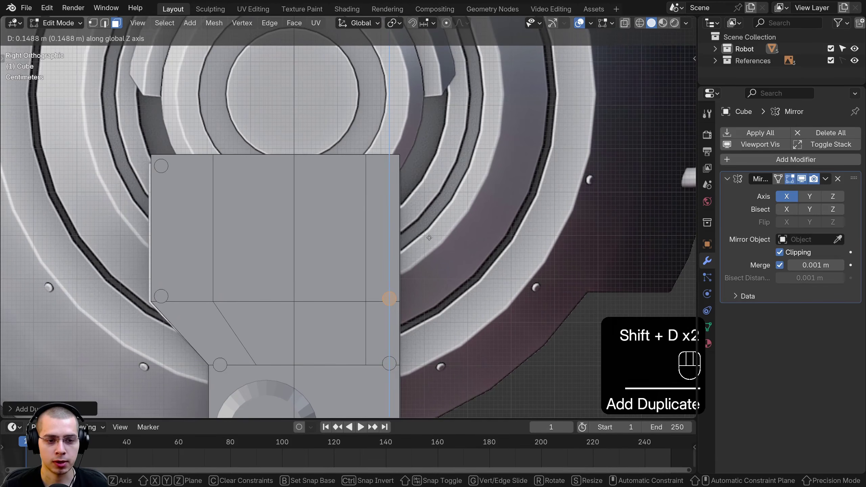
click(430, 238)
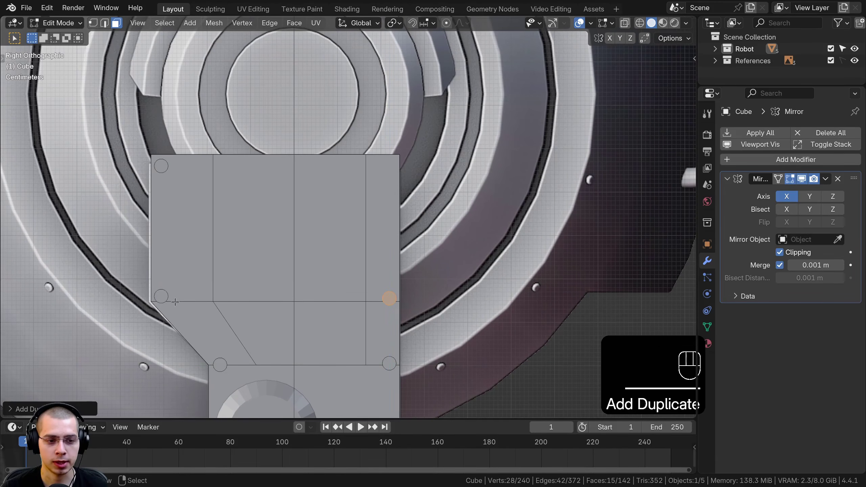
Step: Duplicate the rear rivet up to the plate's upper rear corner, level with the first rivet
key(shift+d)
middle_drag(444, 293, 442, 170)
click(441, 170)
key(z)
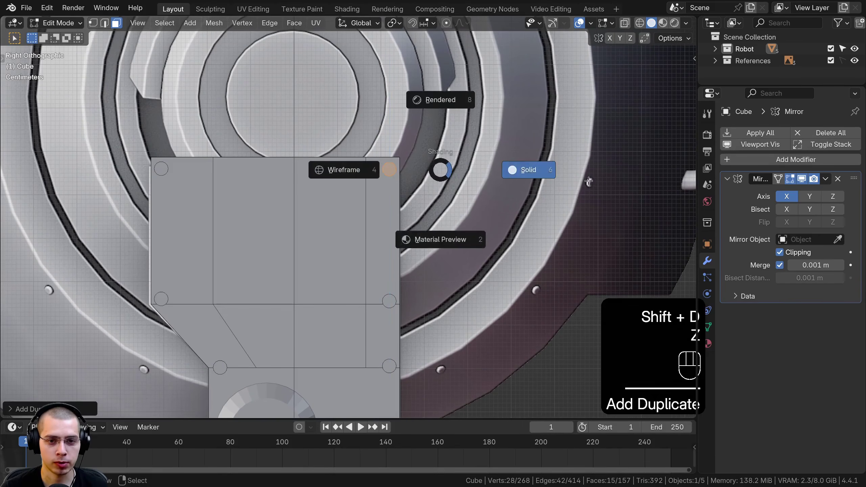
Step: Finish editing the plate mesh and unhide the robot's hidden objects
mouse_move(500, 220)
middle_down()
mouse_move(469, 225)
mouse_move(503, 216)
mouse_move(688, 216)
mouse_move(489, 219)
mouse_move(865, 221)
mouse_move(385, 233)
mouse_move(366, 207)
mouse_move(459, 226)
mouse_move(394, 238)
middle_up()
key(a)
key(Tab)
key(alt+h)
key(a)
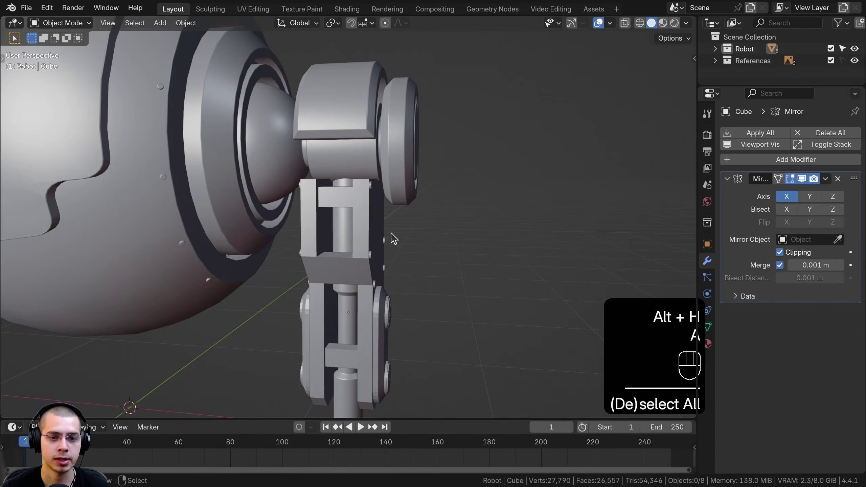
Step: Apply the Mirror modifier on the arm plate object
right_click(374, 200)
key(g)
right_click(440, 263)
shift+middle_drag(440, 264, 456, 236)
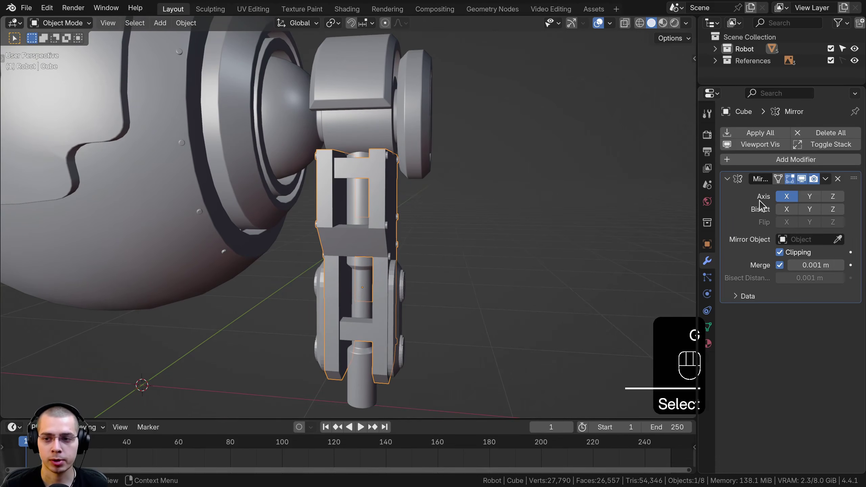
key(ctrl+a)
key(Tab)
key(Tab)
Step: Apply both Mirror modifiers on the oval side cover object
middle_drag(522, 271, 399, 296)
click(398, 296)
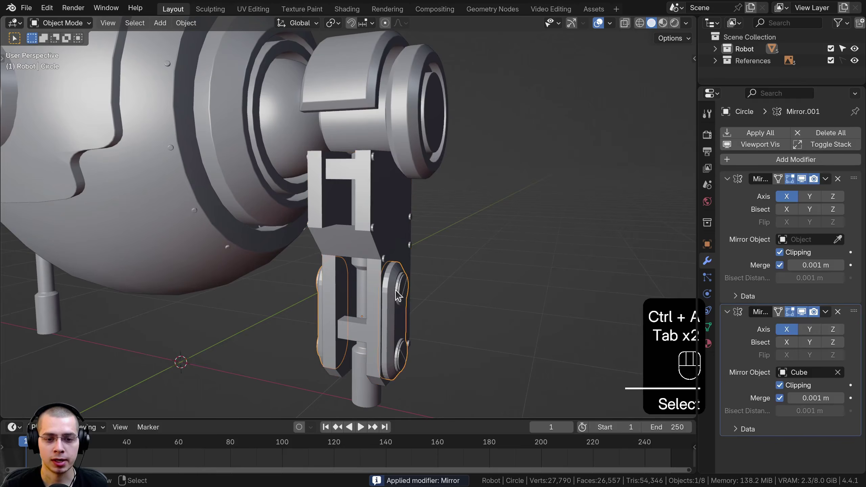
scroll(399, 296, up, 3)
key(g)
key(ctrl+a)
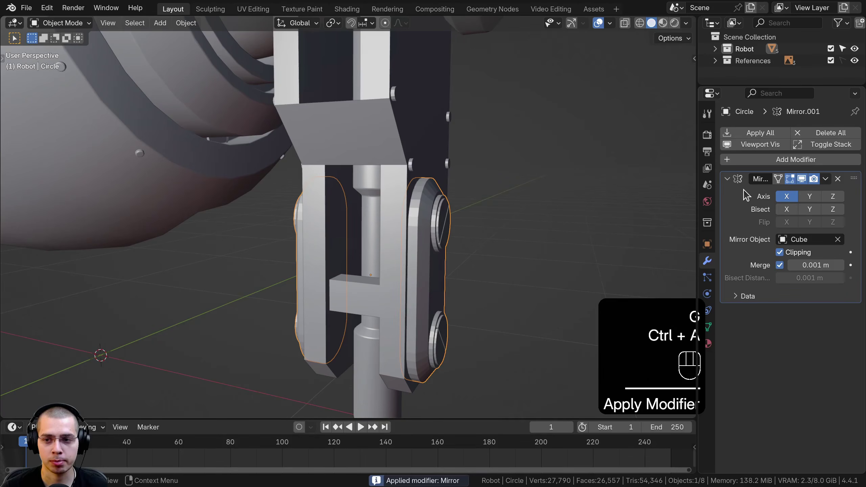
key(ctrl+a)
key(Tab)
scroll(434, 217, down, 2)
key(Tab)
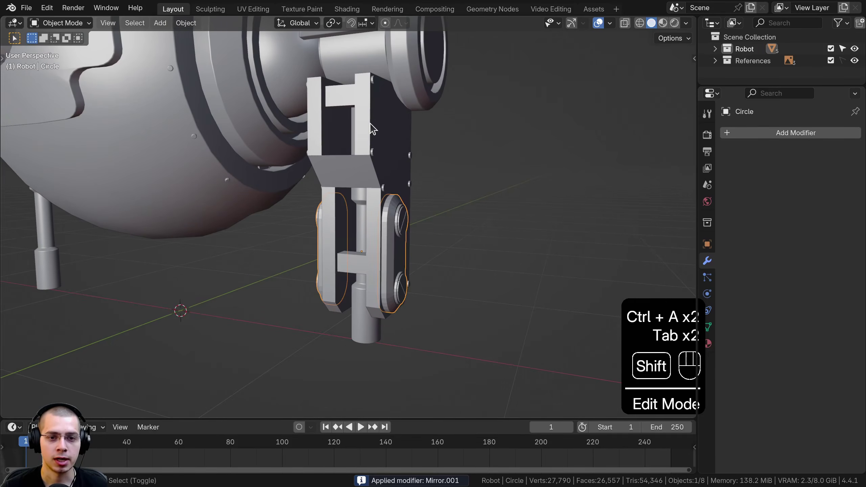
Step: Join the oval side covers into the arm plate object and check the combined mesh
shift+click(370, 260)
key(ctrl+j)
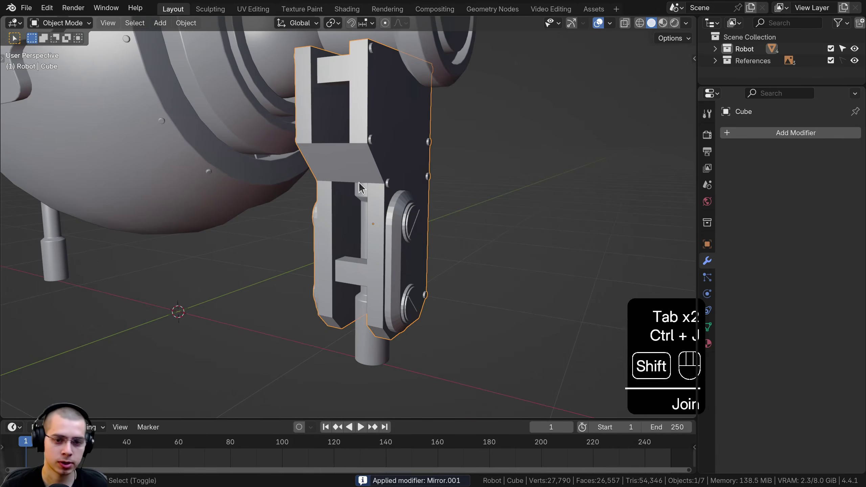
key(Tab)
key(a)
key(a)
middle_drag(443, 221, 372, 307)
key(Tab)
Step: Examine which parts belong to the shoulder joint object and compare the arms on both sides of the robot
right_click(443, 141)
scroll(451, 160, down, 2)
middle_drag(453, 165, 478, 158)
key(g)
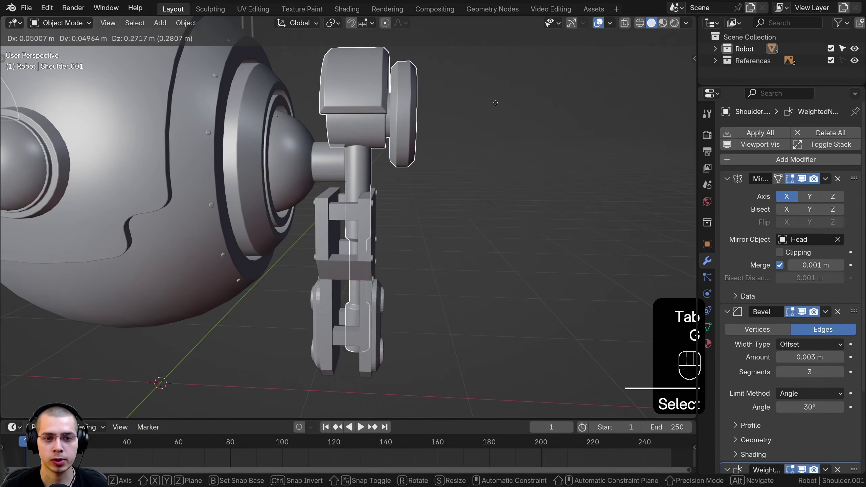
right_click(421, 141)
key(Tab)
key(a)
key(a)
key(Tab)
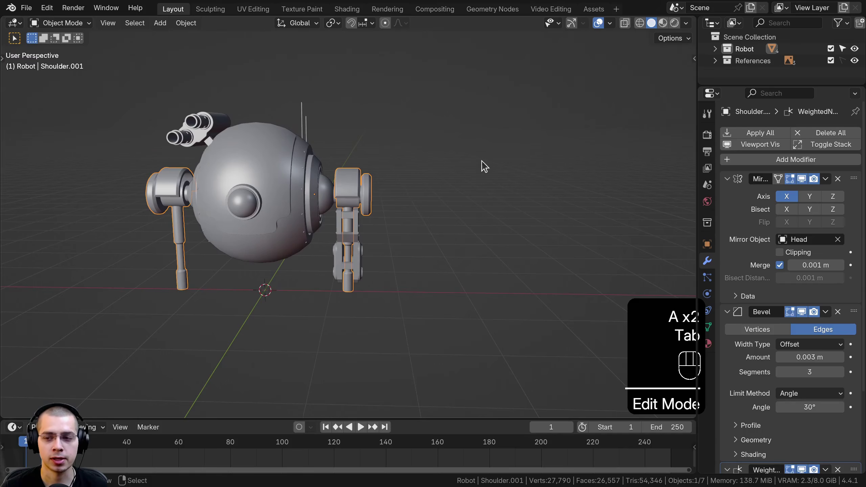
middle_drag(324, 193, 295, 188)
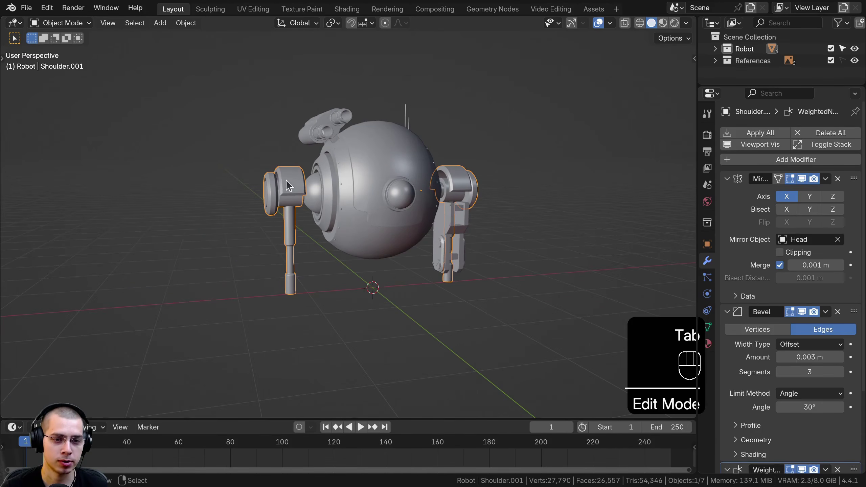
shift+middle_drag(394, 173, 292, 152)
scroll(341, 194, up, 6)
Step: Join the arm plate object into the shoulder joint object so it shares the Mirror and Bevel modifiers
click(348, 199)
key(g)
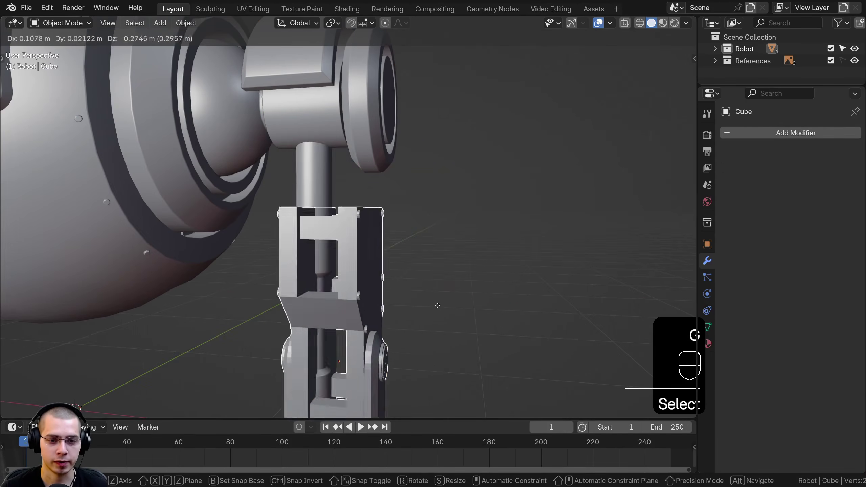
right_click(390, 238)
shift+middle_drag(383, 52, 328, 157)
shift+click(402, 120)
key(ctrl+j)
scroll(377, 147, down, 3)
key(Tab)
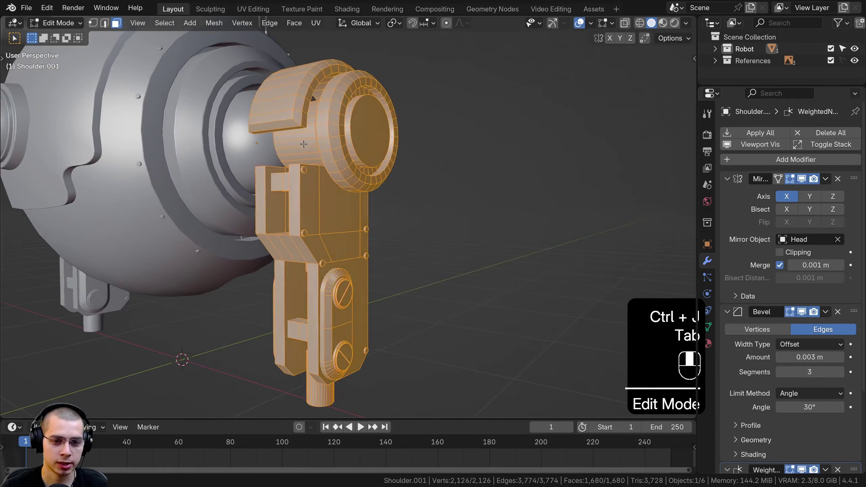
key(a)
key(a)
shift+middle_drag(379, 201, 387, 191)
scroll(387, 191, up, 6)
key(Tab)
Step: Examine the joined arm's beveled edges and modifiers, and the mirrored arm on the opposite side
middle_drag(327, 164, 396, 97)
scroll(779, 242, down, 7)
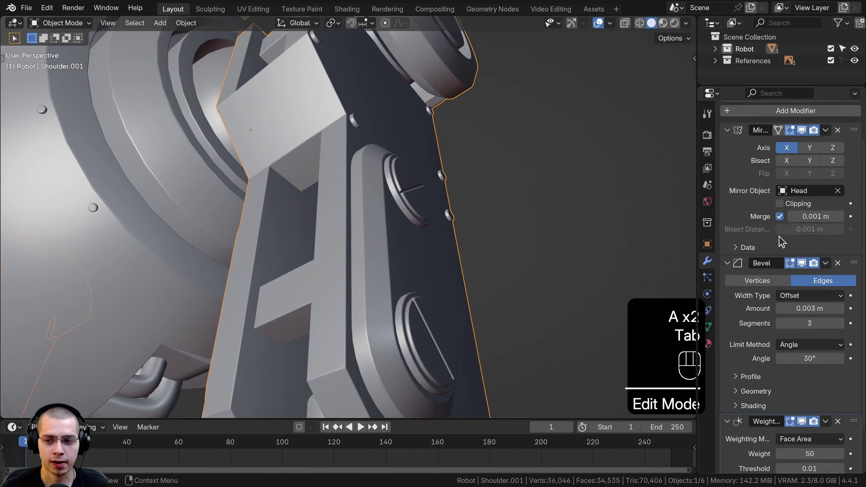
scroll(760, 377, up, 7)
middle_drag(478, 202, 379, 229)
key(a)
scroll(327, 230, down, 4)
click(290, 231)
scroll(290, 230, down, 4)
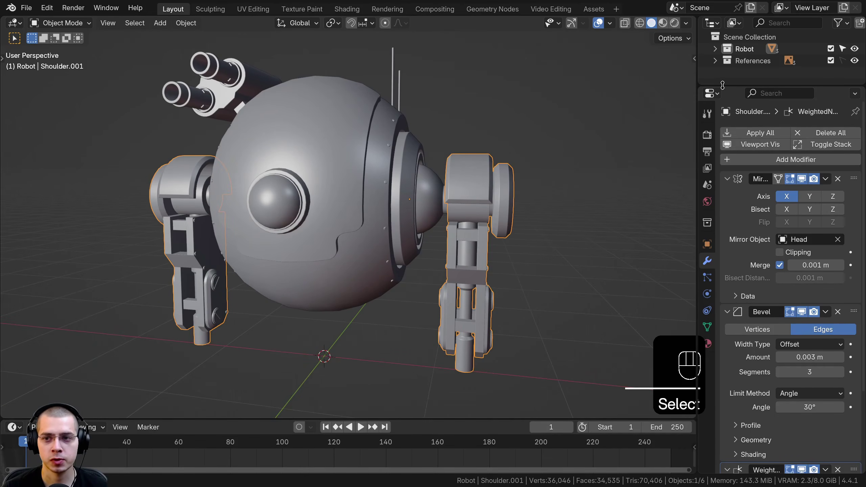
Step: Expand the Robot collection and rename the Shoulder.001 object as Upper Arm
drag(723, 84, 723, 196)
click(717, 49)
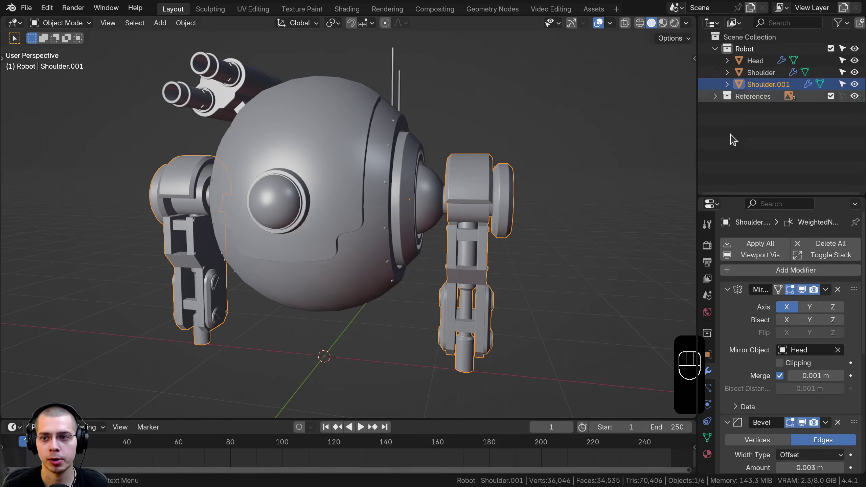
click(759, 63)
click(760, 73)
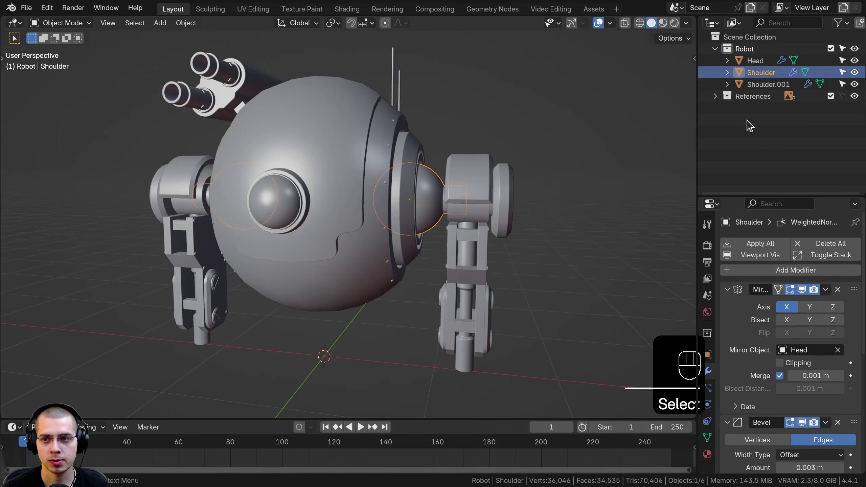
double_click(767, 84)
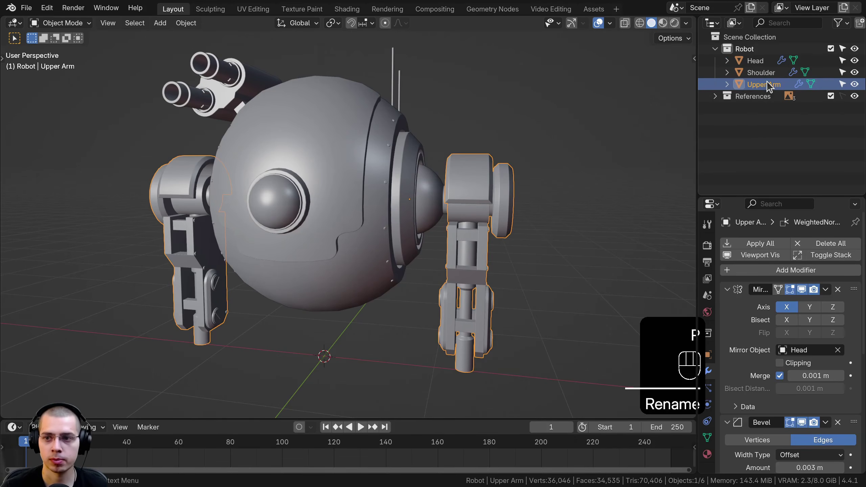
drag(767, 184, 761, 116)
Step: Deselect everything and save the robot file
middle_drag(522, 170, 505, 198)
key(a)
key(ctrl+s)
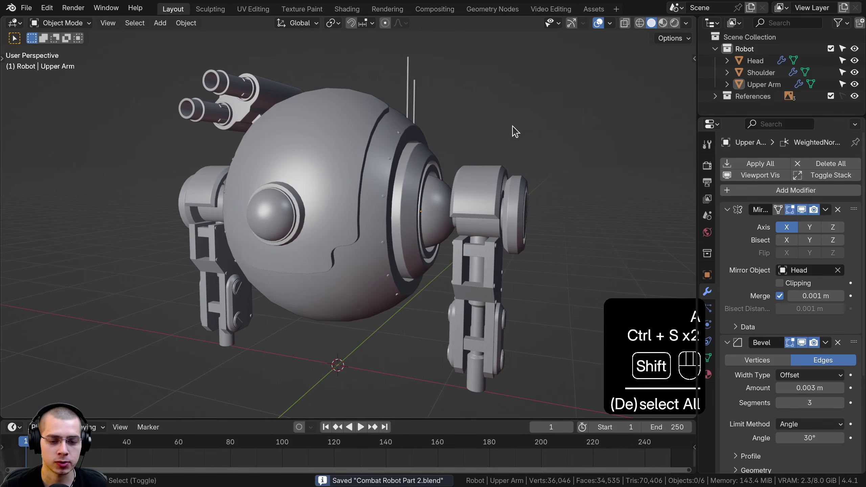
shift+middle_drag(512, 126, 512, 129)
middle_drag(415, 204, 451, 194)
key(a)
key(a)
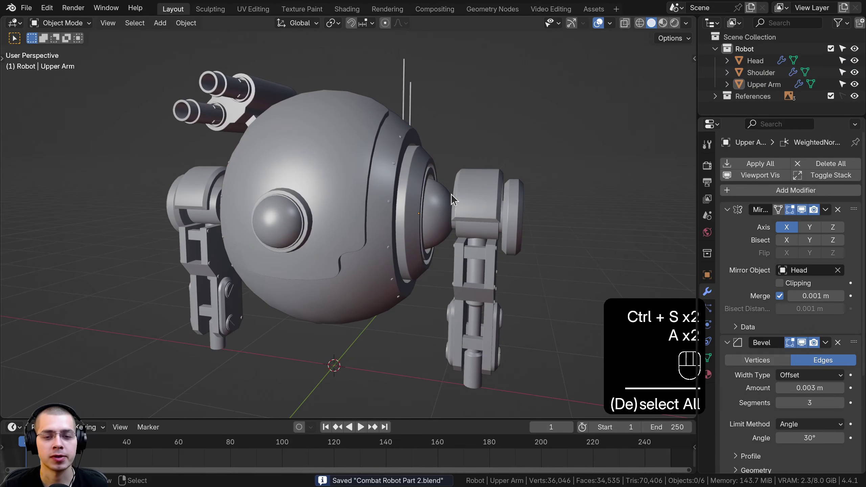
key(ctrl+s)
Step: Examine the lower ends of both arms and the space beneath the robot's body
shift+middle_drag(450, 259, 442, 369)
shift+middle_drag(440, 253, 444, 256)
middle_drag(360, 254, 372, 262)
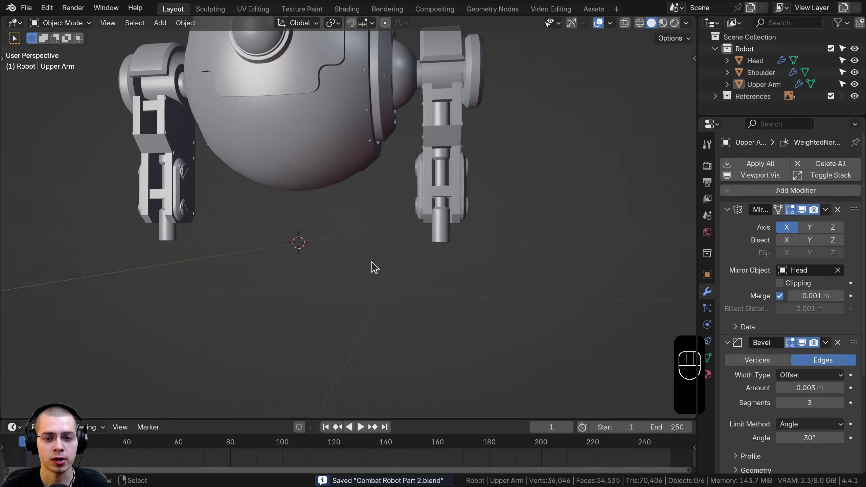
shift+middle_drag(154, 226, 170, 212)
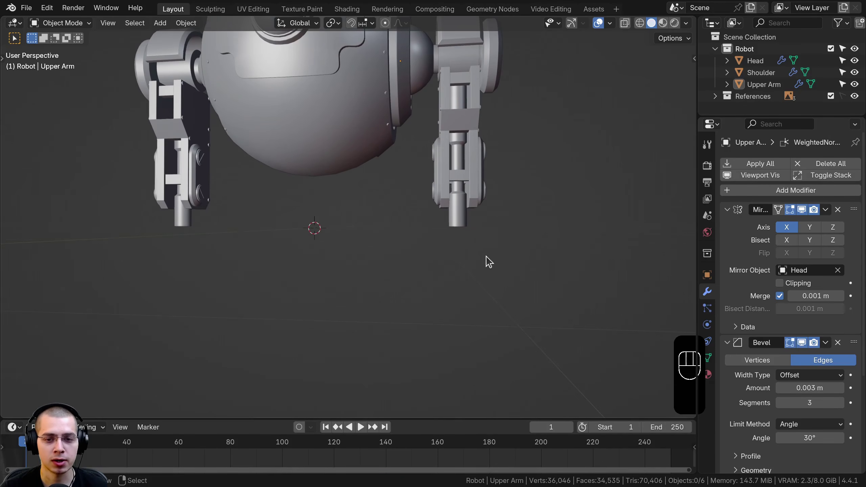
scroll(447, 335, down, 2)
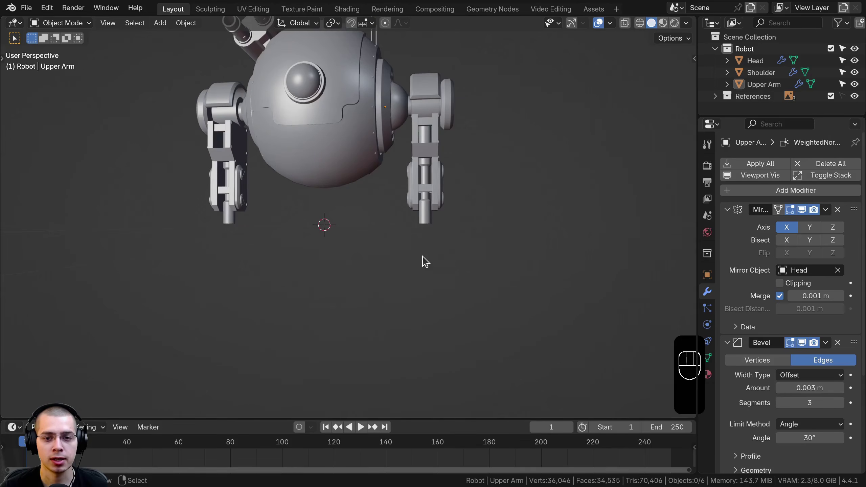
middle_drag(424, 261, 422, 275)
shift+middle_drag(422, 205, 433, 254)
mouse_move(449, 137)
middle_down()
mouse_move(505, 147)
mouse_move(453, 150)
middle_up()
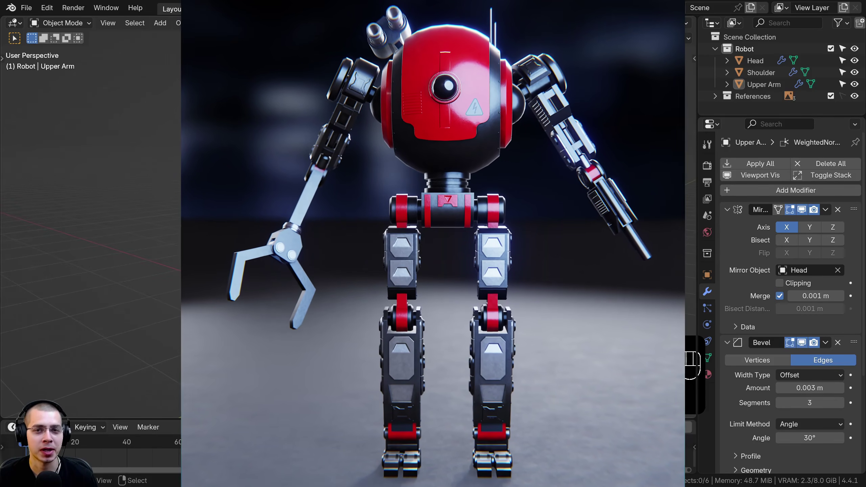
key(a)
middle_drag(437, 226, 440, 213)
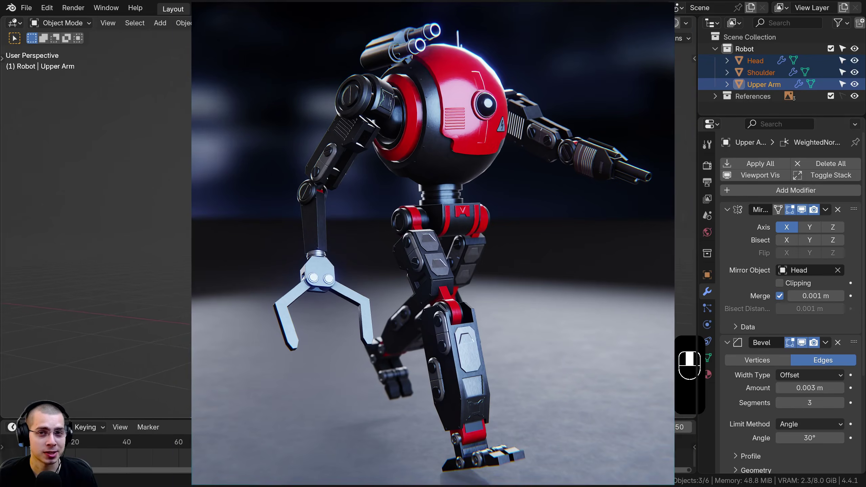